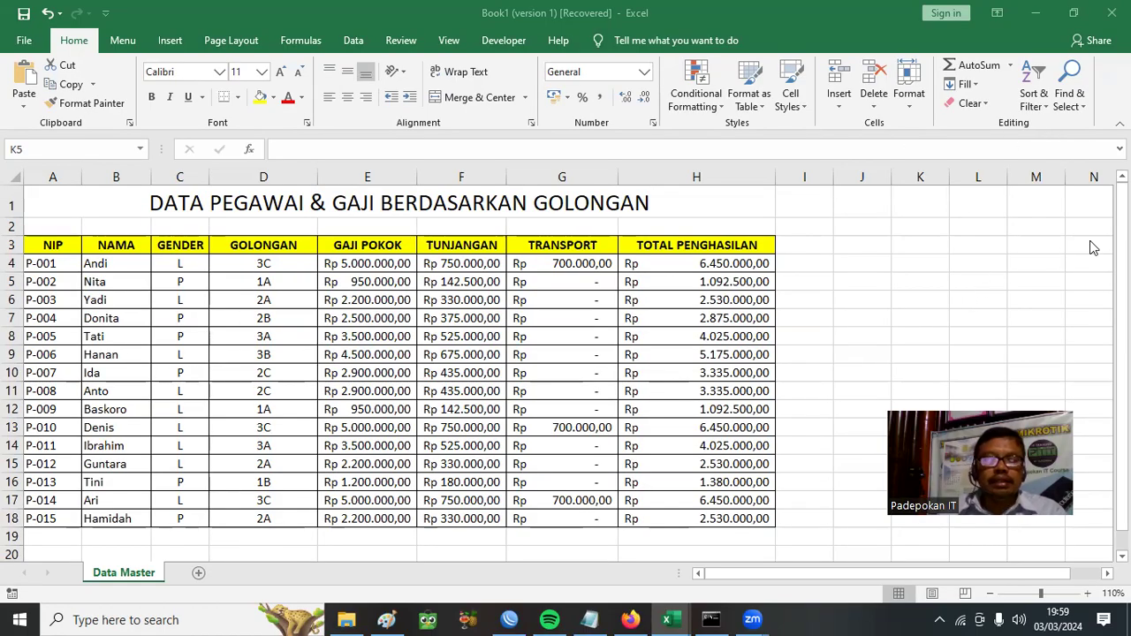
# - Switch to Notepad and review the Pivot Table notes, from selecting the master data to arranging the report layout
pyautogui.click(589, 619)
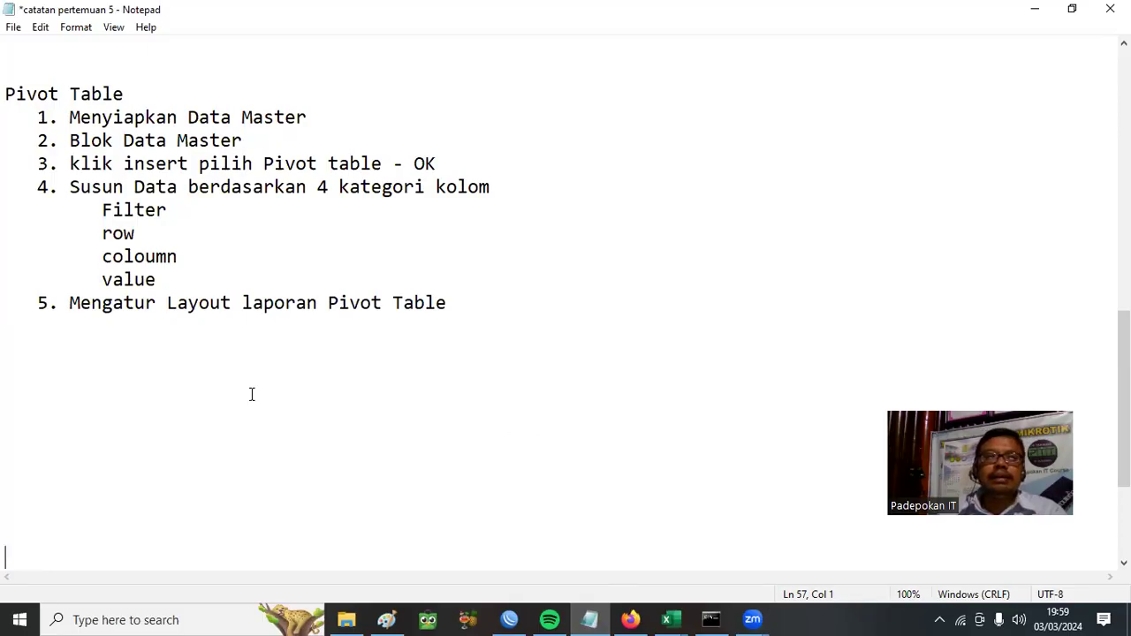
pyautogui.moveTo(31, 136); pyautogui.dragTo(515, 197)
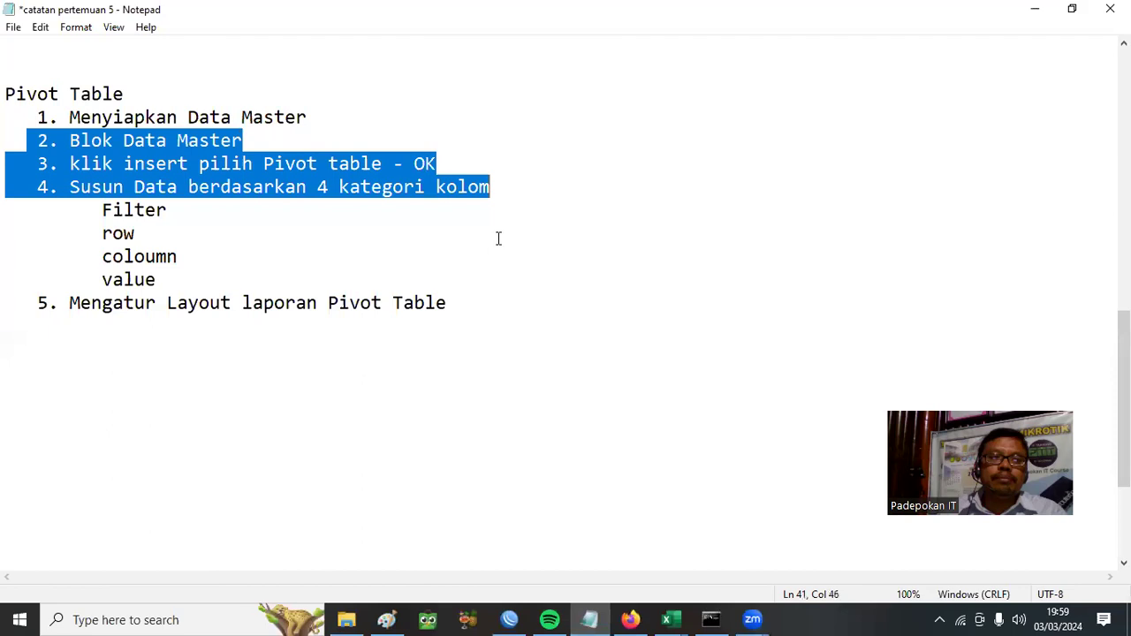
pyautogui.moveTo(483, 302); pyautogui.dragTo(21, 295)
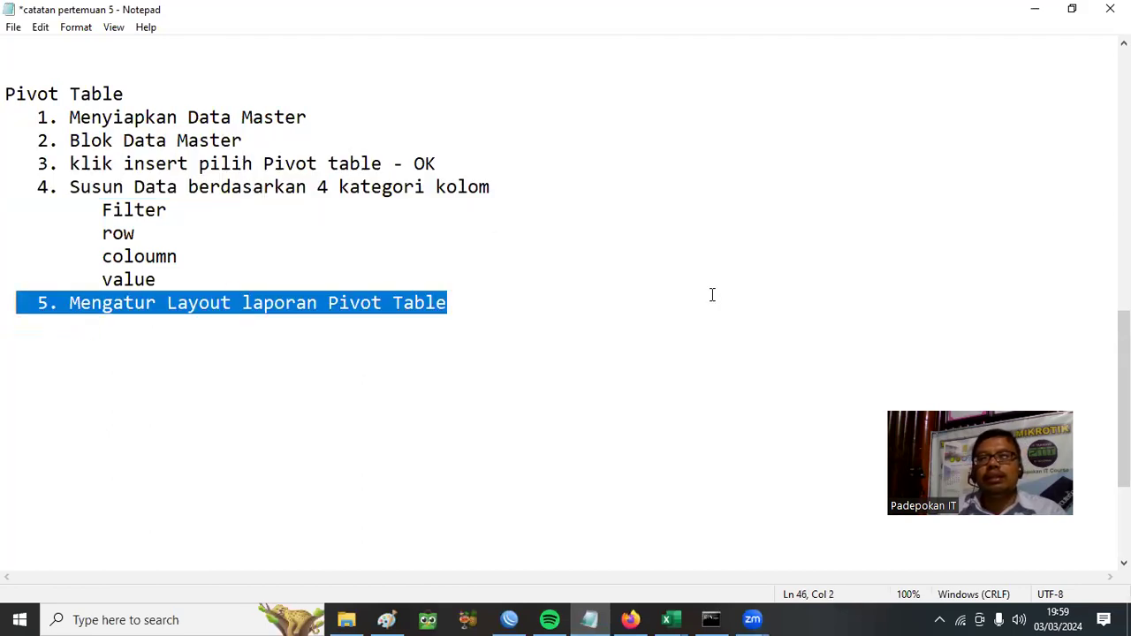
pyautogui.click(1035, 9)
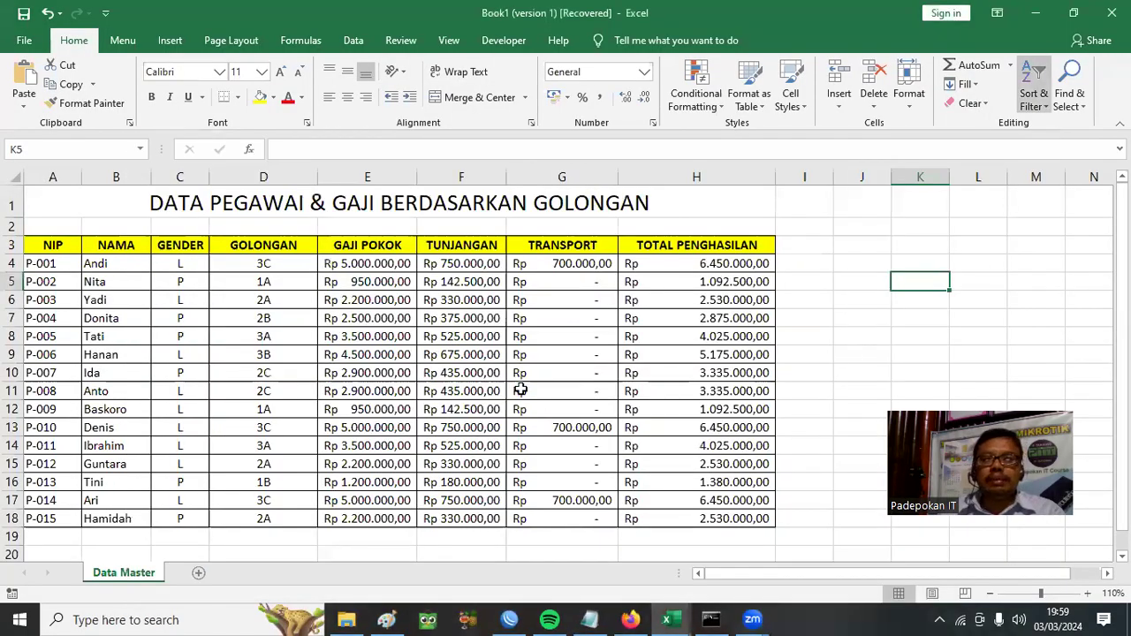
# - Open the Latihan Studi Kasus Excel workbook and examine the finished salary-by-gender report on the Laporan 1 sheet
pyautogui.click(468, 299)
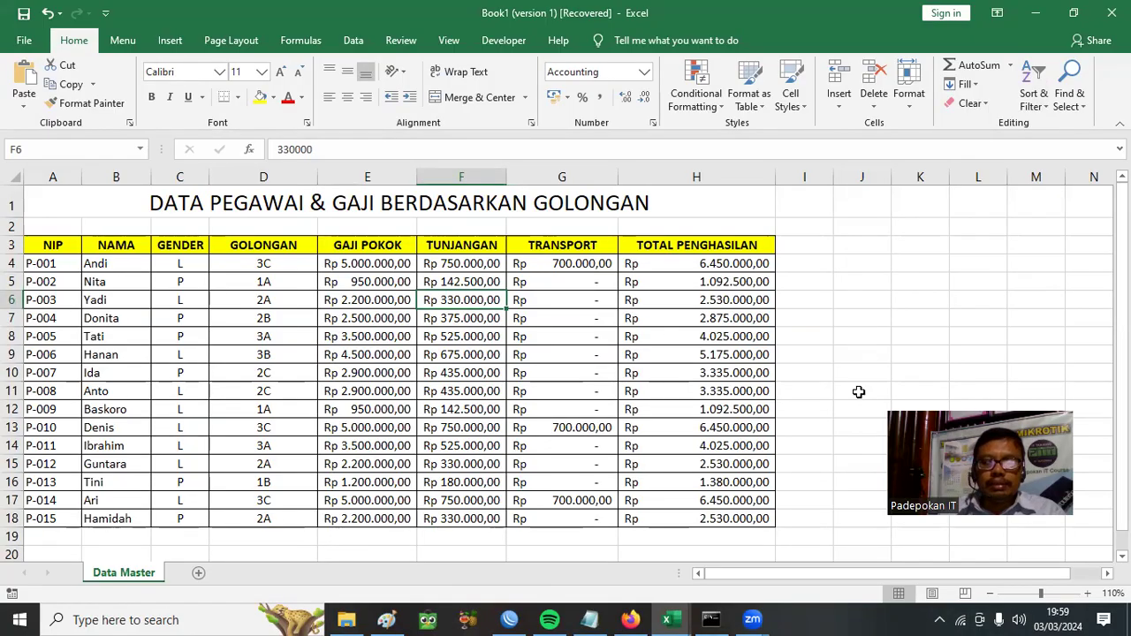
pyautogui.click(683, 616)
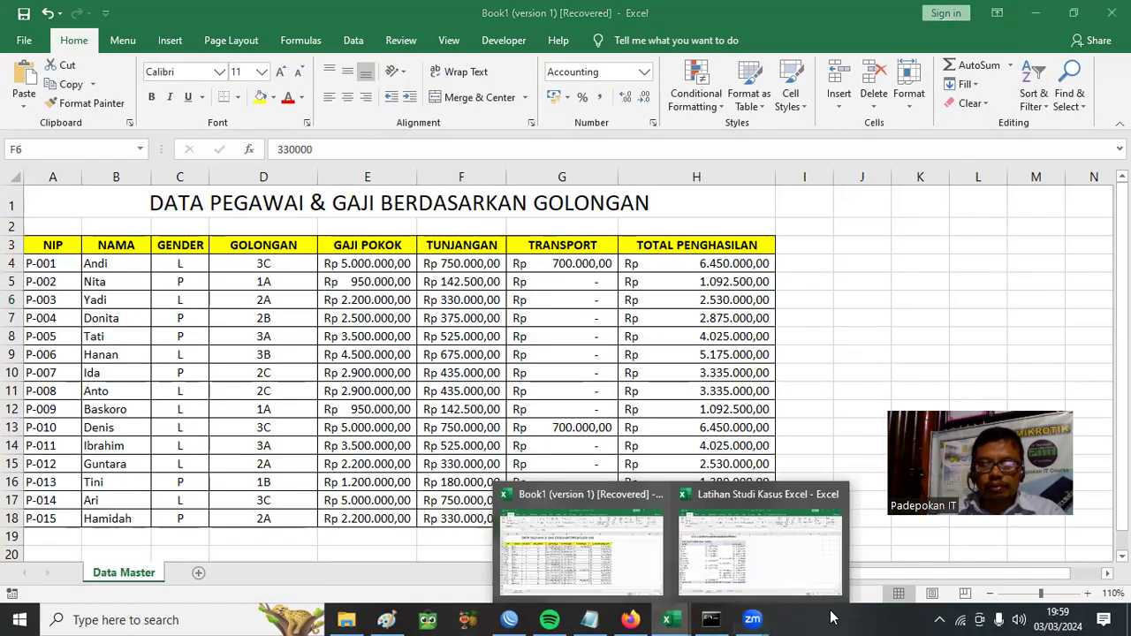
pyautogui.click(739, 555)
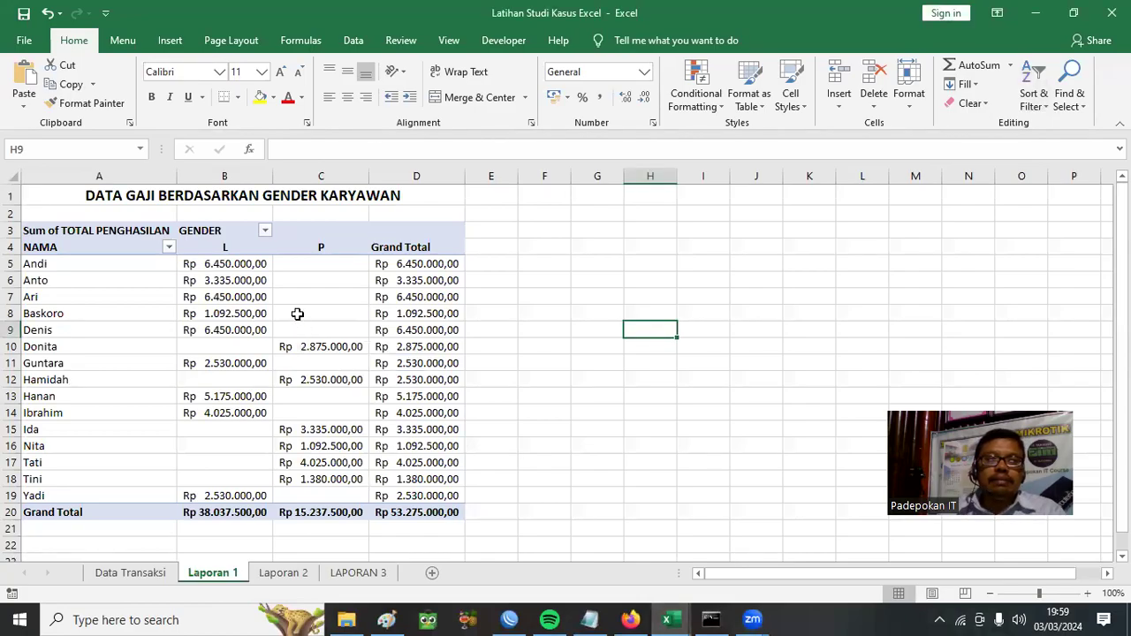
pyautogui.click(321, 193)
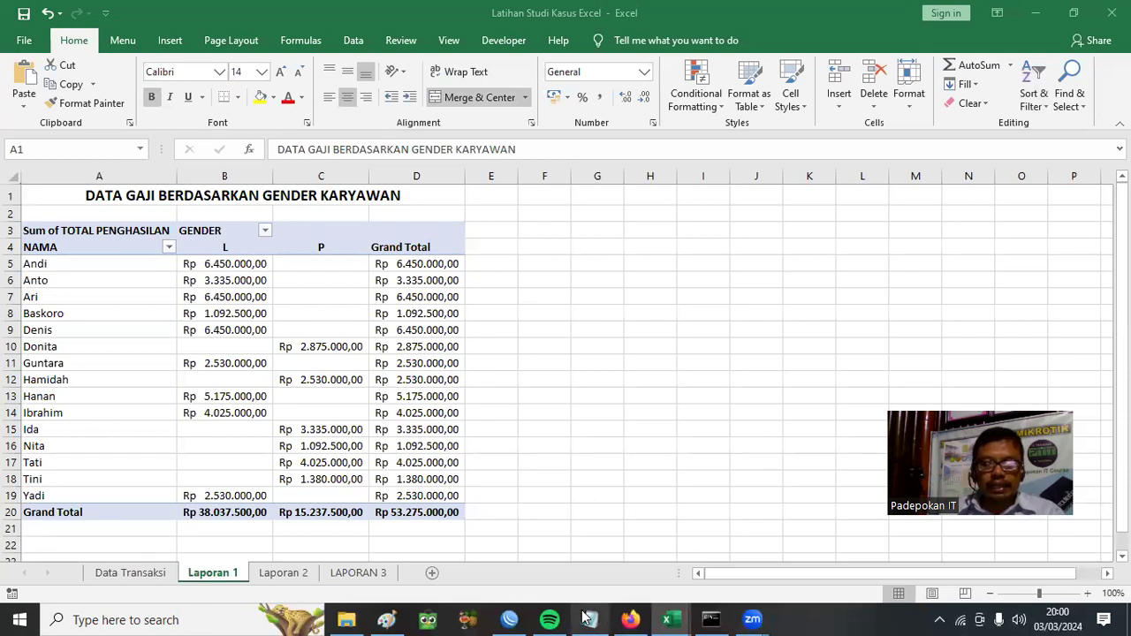
# - In the Book1 workbook, create a PivotTable on a new worksheet from range A3:H18 of the Data Master sheet
pyautogui.moveTo(669, 618)
pyautogui.click(558, 563)
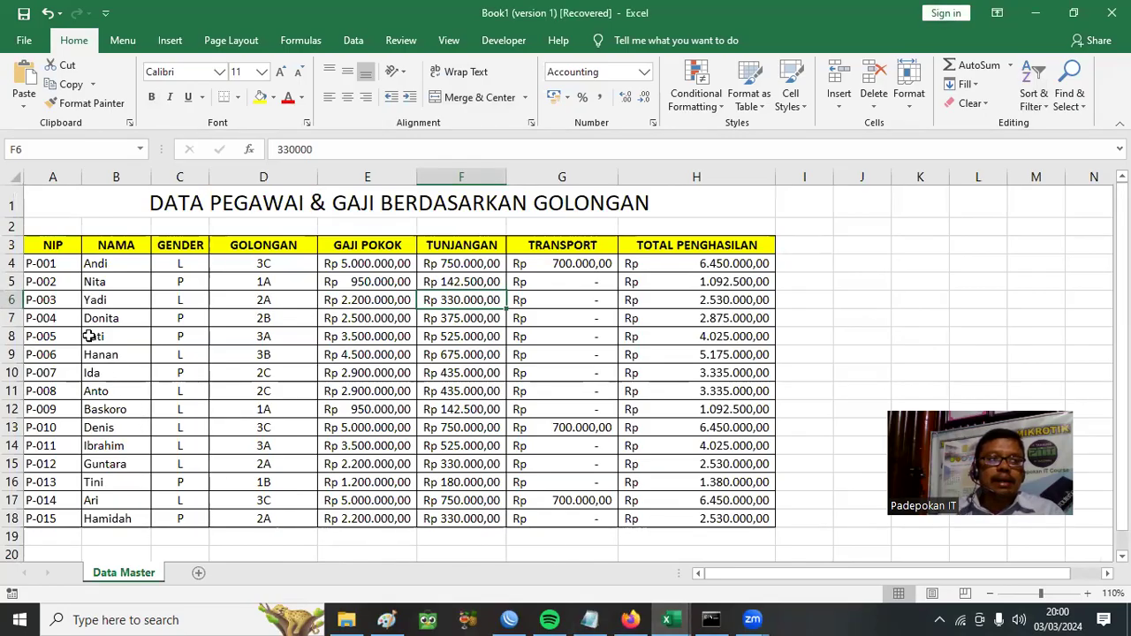
pyautogui.moveTo(50, 247); pyautogui.dragTo(762, 517)
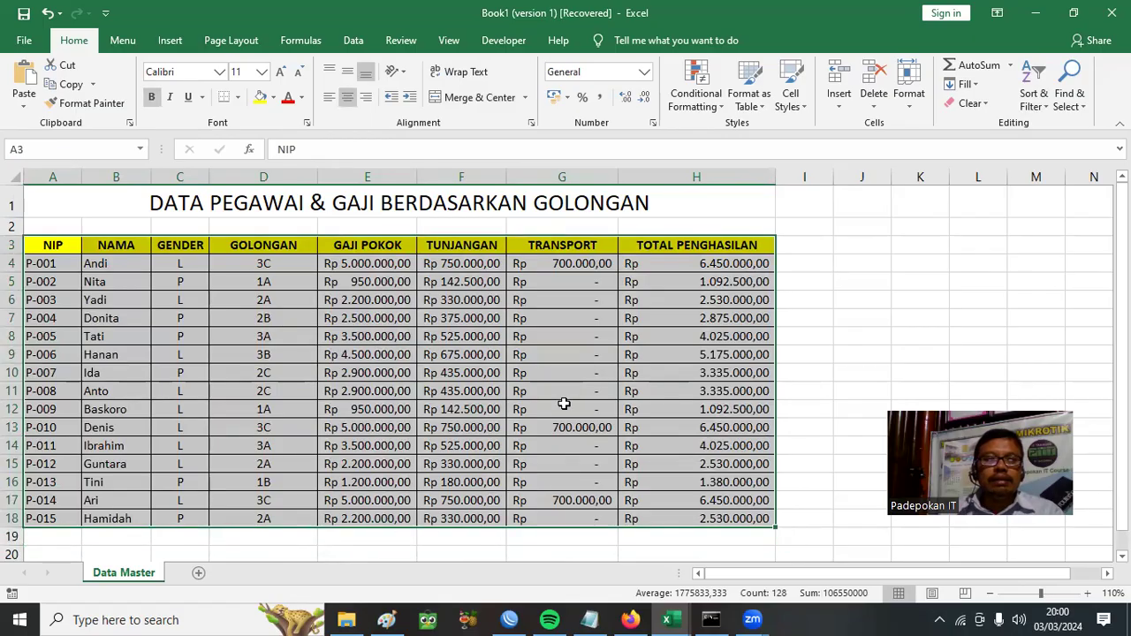
pyautogui.click(170, 41)
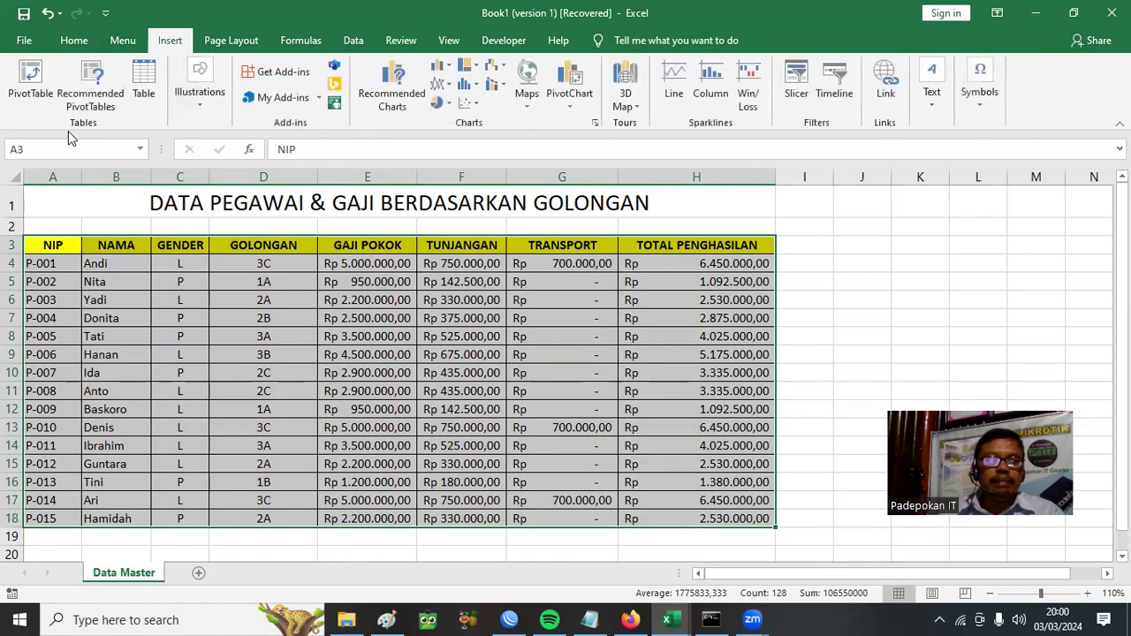
pyautogui.click(30, 78)
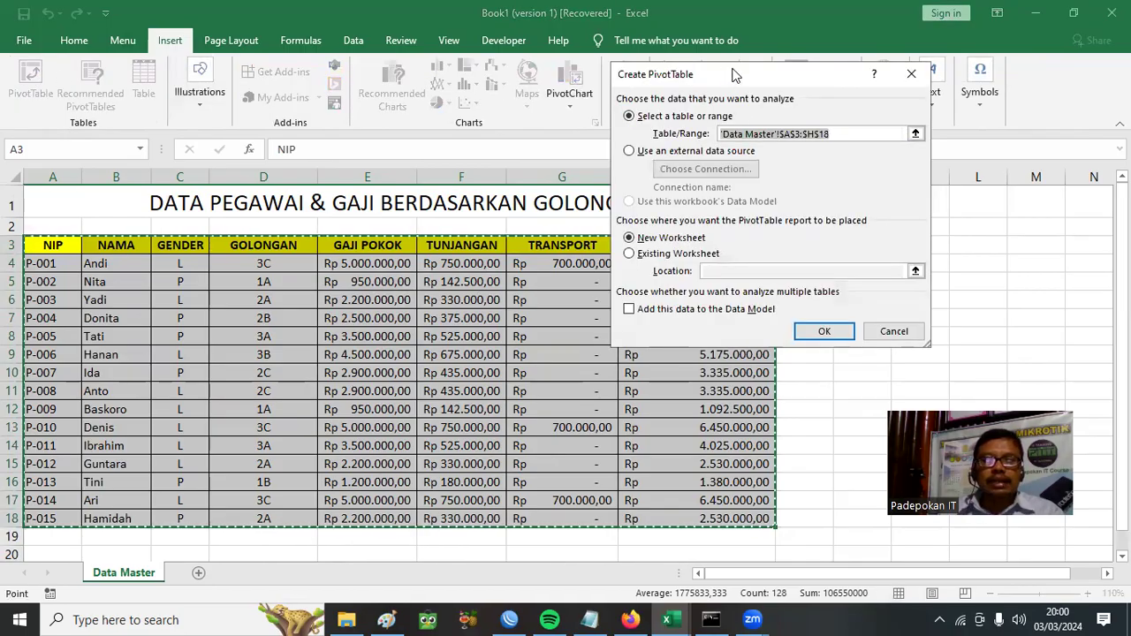
pyautogui.moveTo(732, 75); pyautogui.dragTo(648, 162)
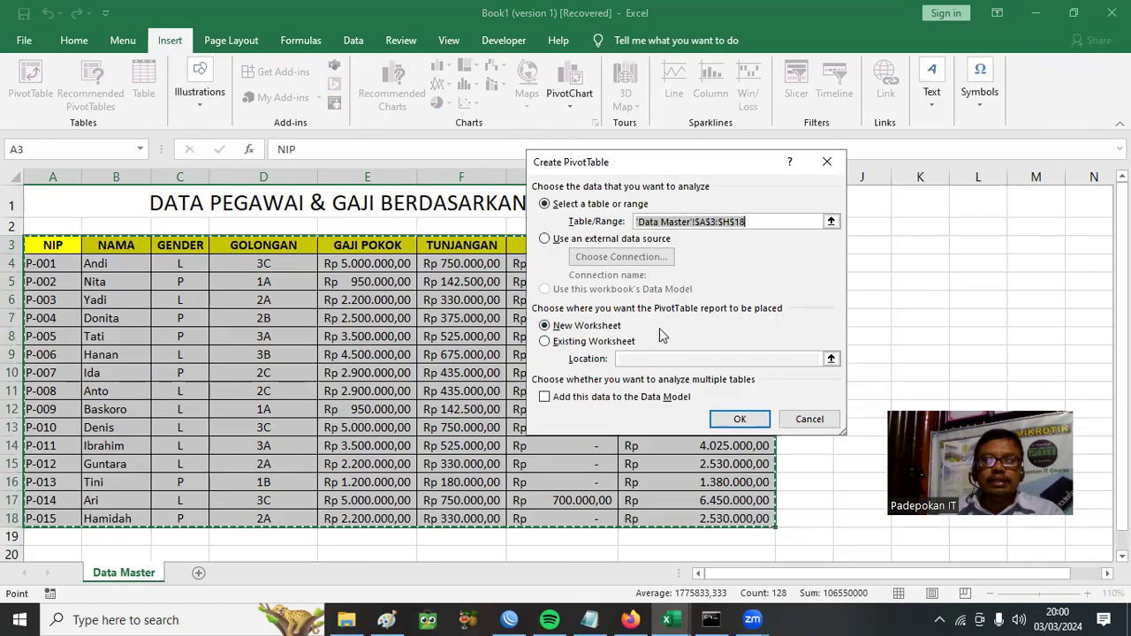
pyautogui.click(740, 419)
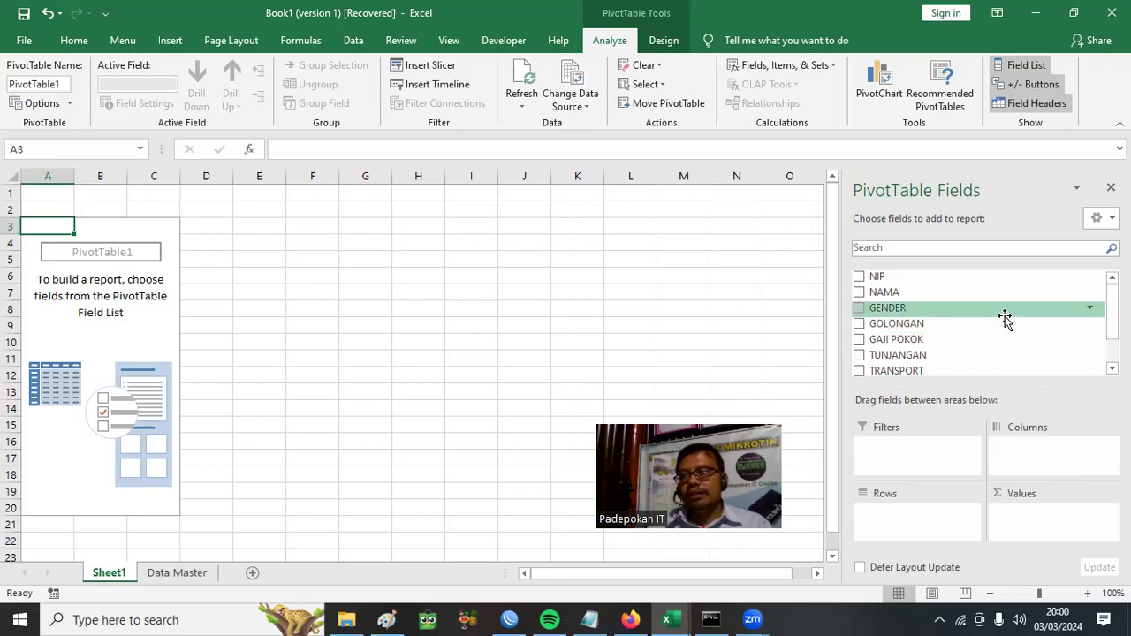
# - Build the PivotTable with NAMA as rows, GENDER as columns and TOTAL PENGHASILAN as summed values
pyautogui.scroll(-1, 1005, 320)
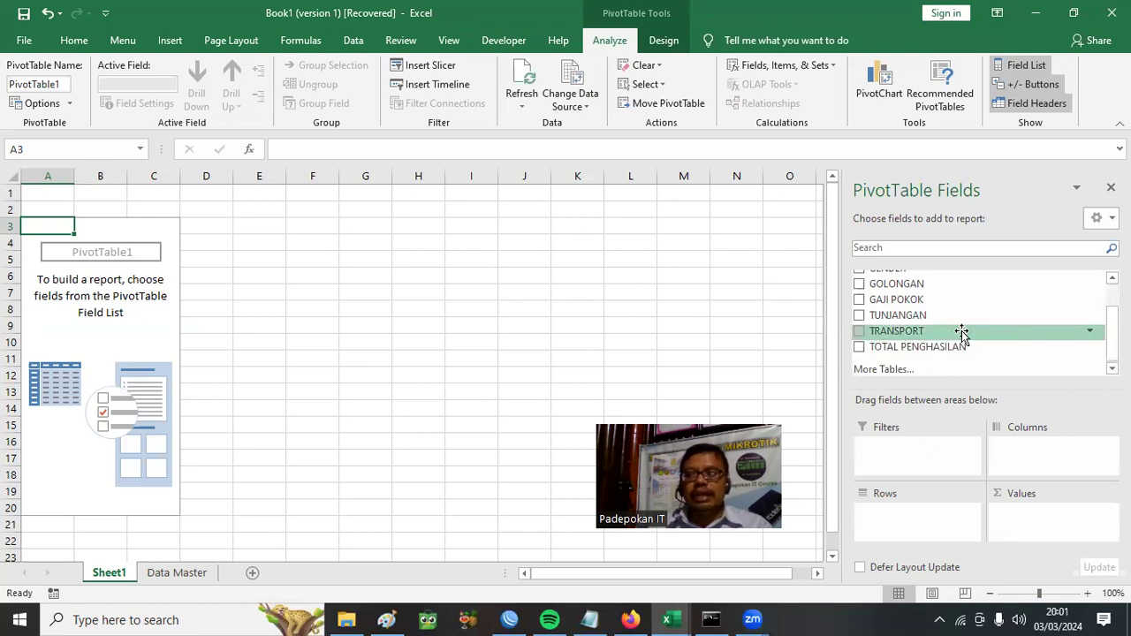
pyautogui.scroll(2, 959, 318)
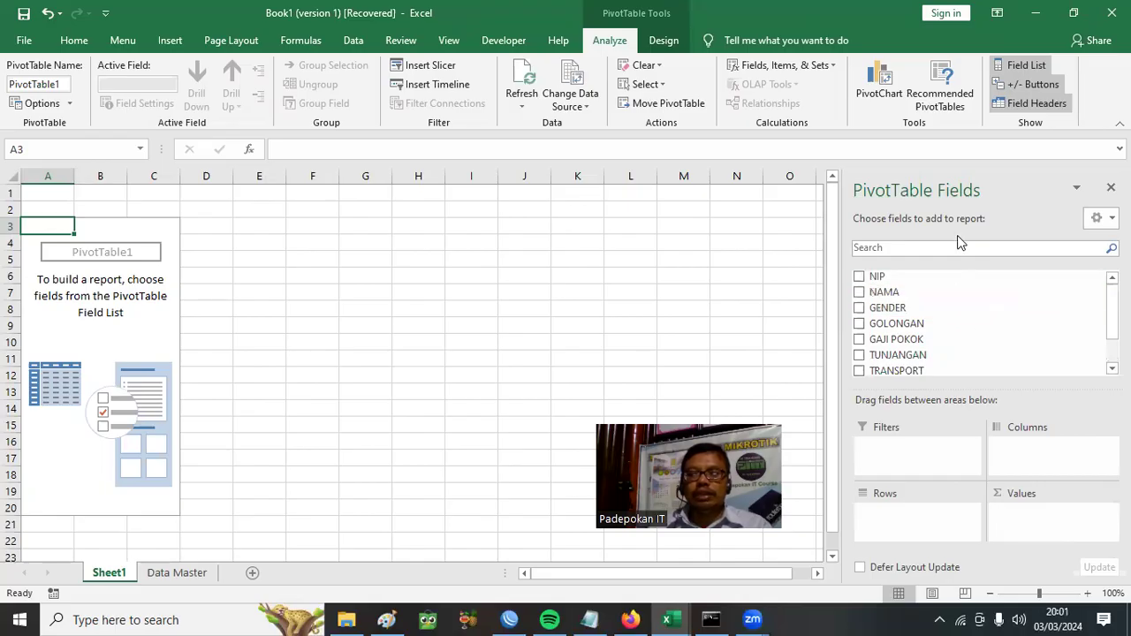
pyautogui.moveTo(875, 293); pyautogui.dragTo(899, 528)
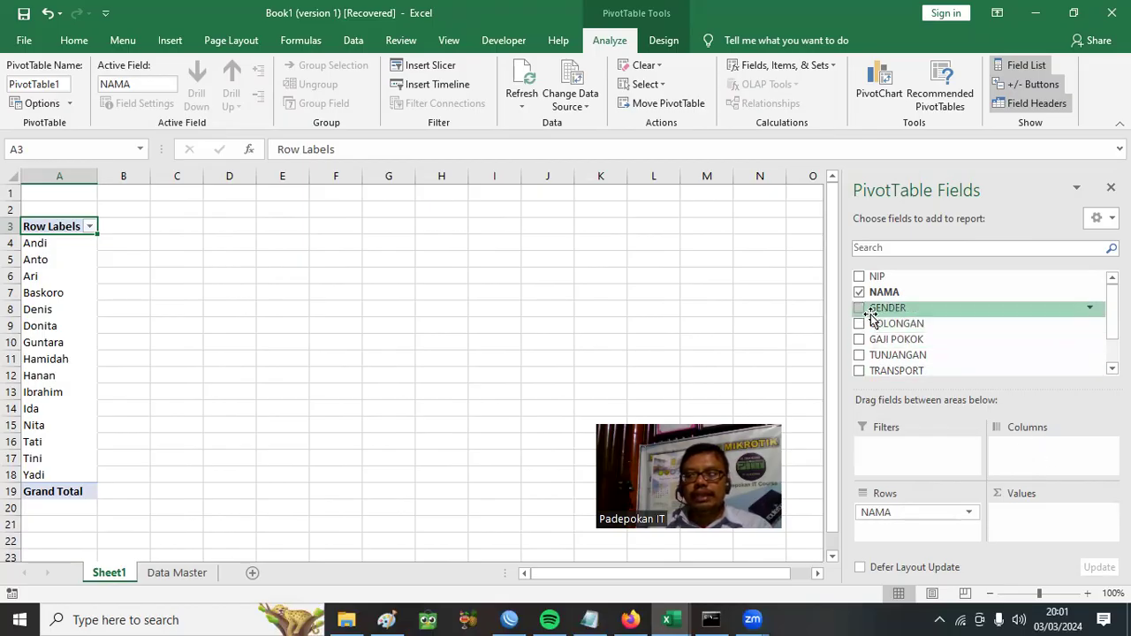
pyautogui.moveTo(880, 314); pyautogui.dragTo(1047, 468)
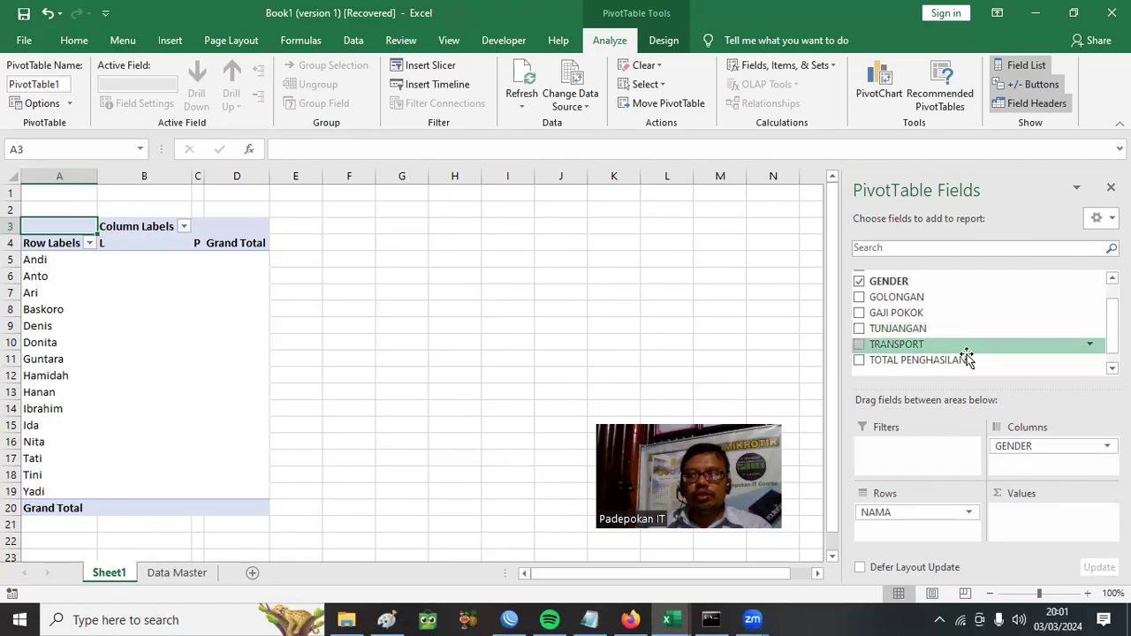
pyautogui.moveTo(935, 357); pyautogui.dragTo(1057, 528)
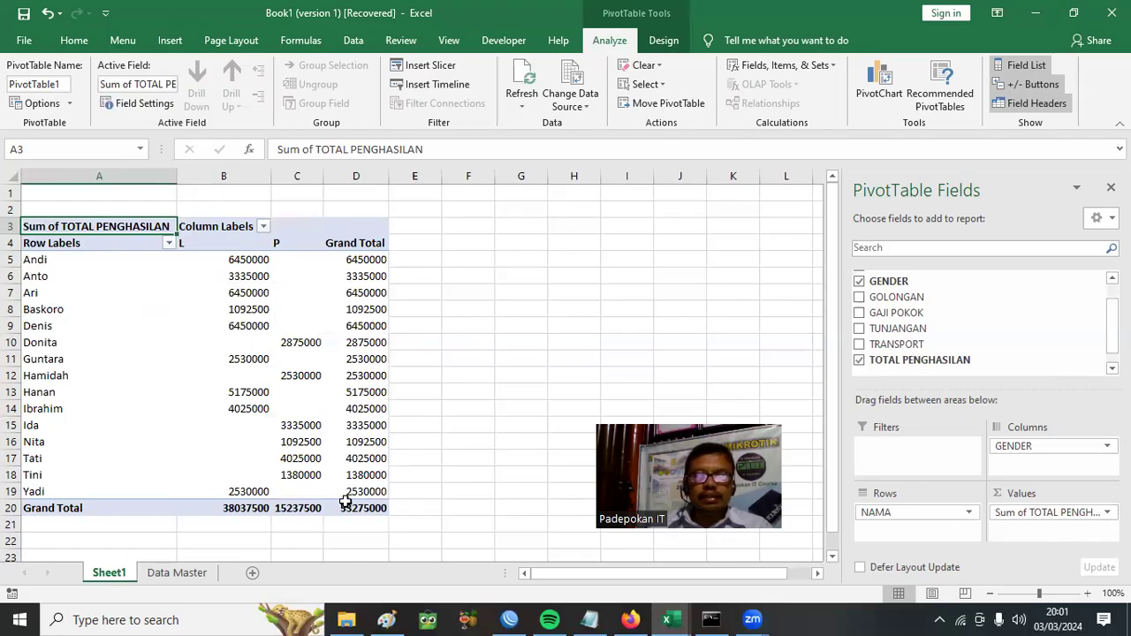
# - Format the PivotTable amounts in B5:D20, including the grand totals, as Rupiah (Rp) accounting values
pyautogui.moveTo(207, 260); pyautogui.dragTo(354, 503)
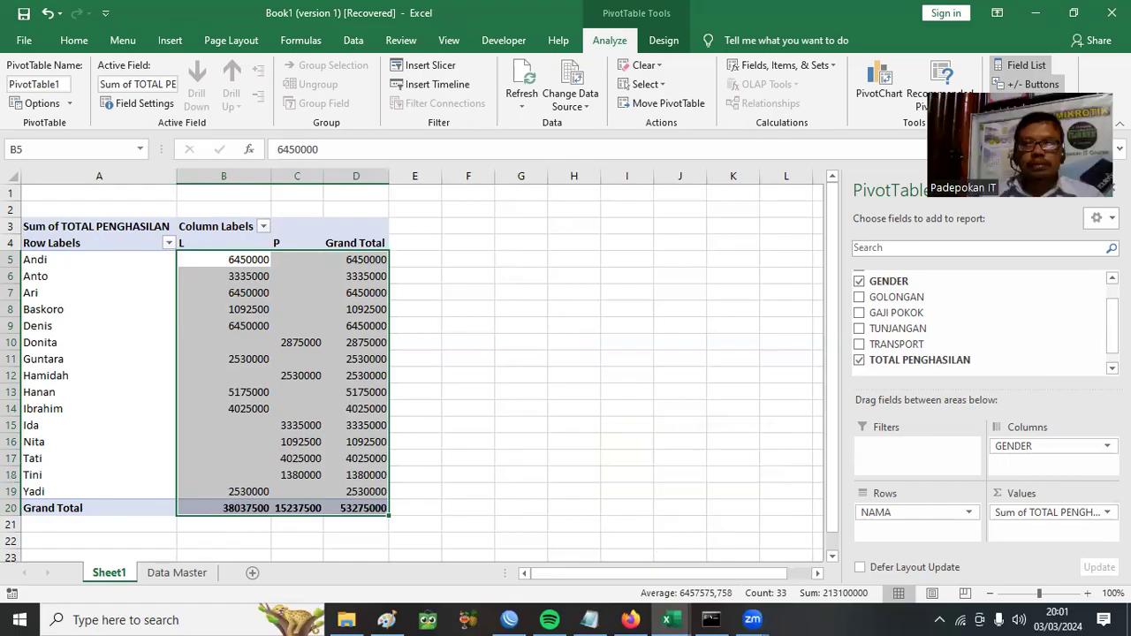
pyautogui.click(73, 40)
pyautogui.click(568, 97)
pyautogui.click(576, 113)
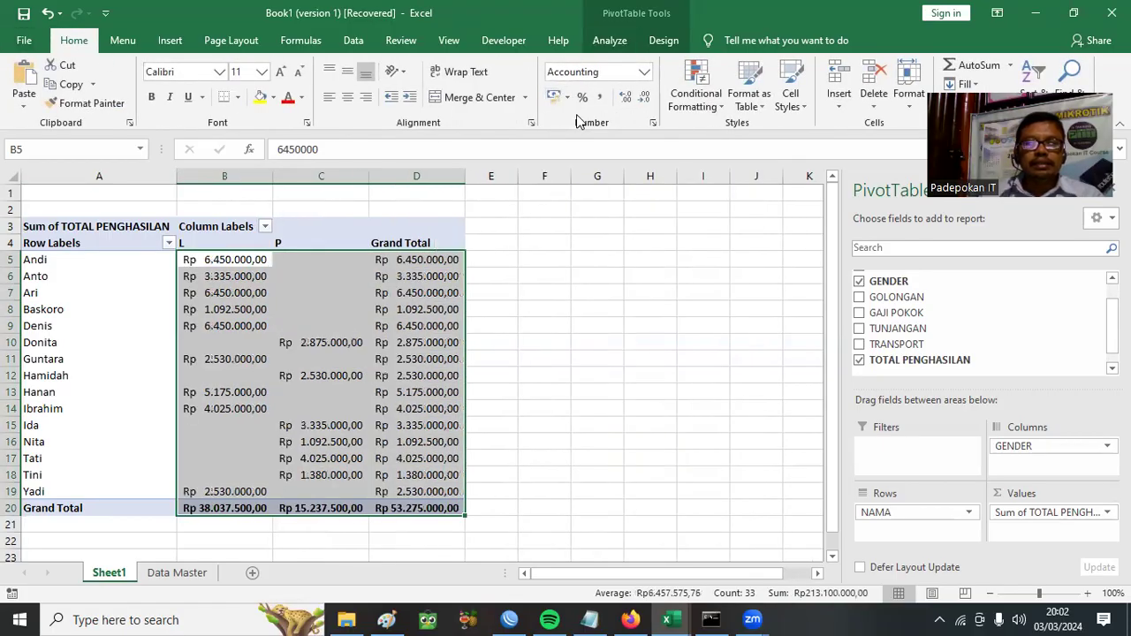
pyautogui.click(600, 256)
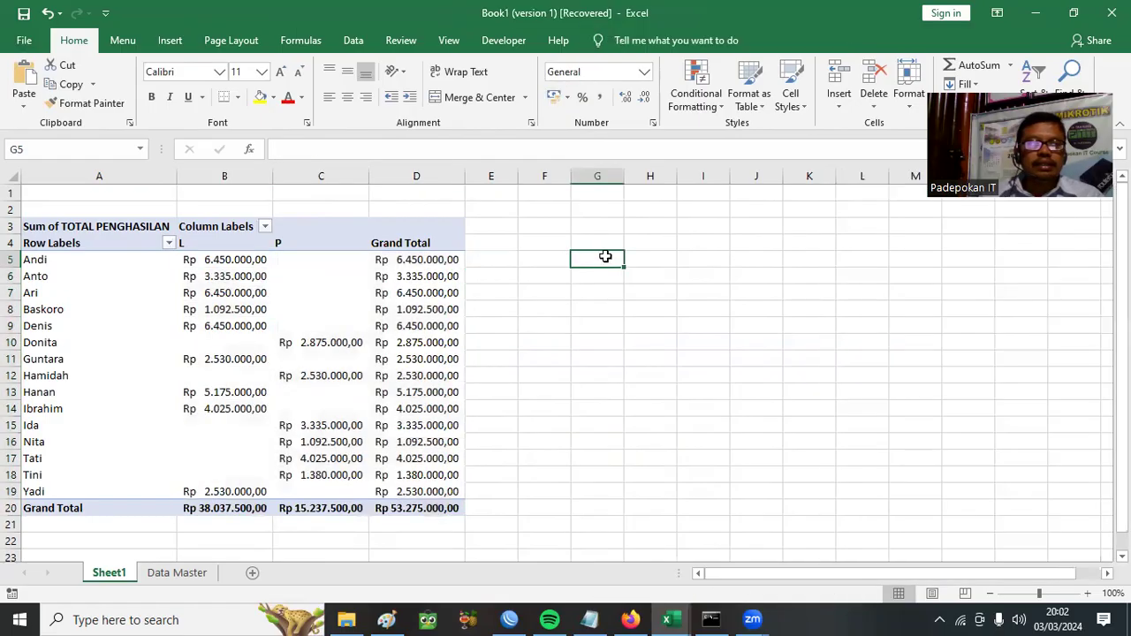
# - Set the PivotTable's report layout to Tabular Form
pyautogui.click(359, 276)
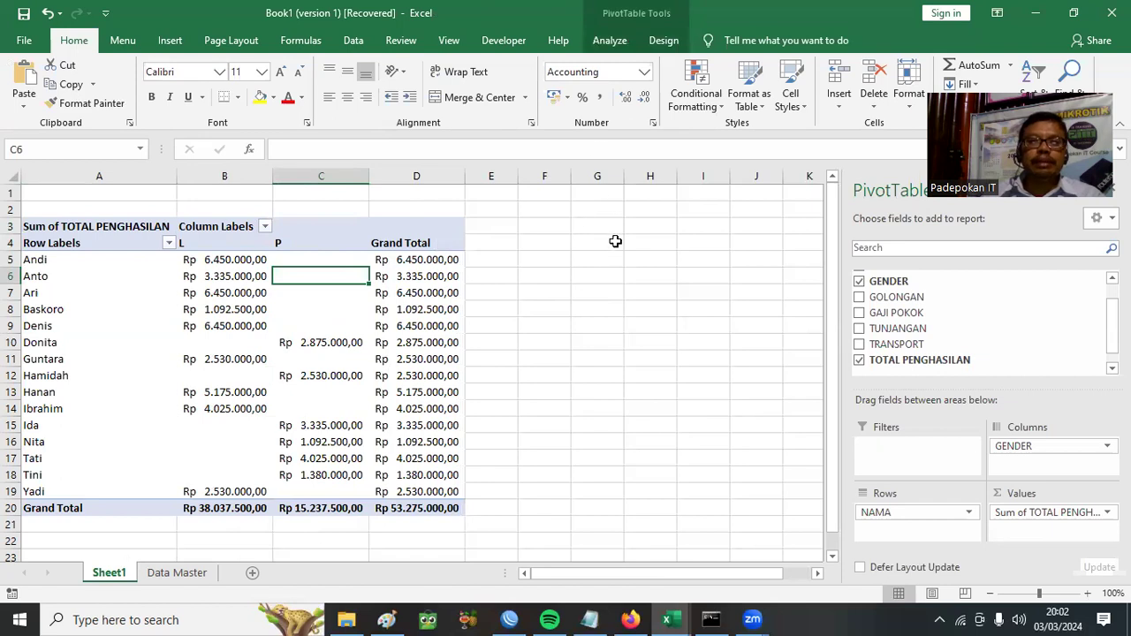
pyautogui.click(661, 40)
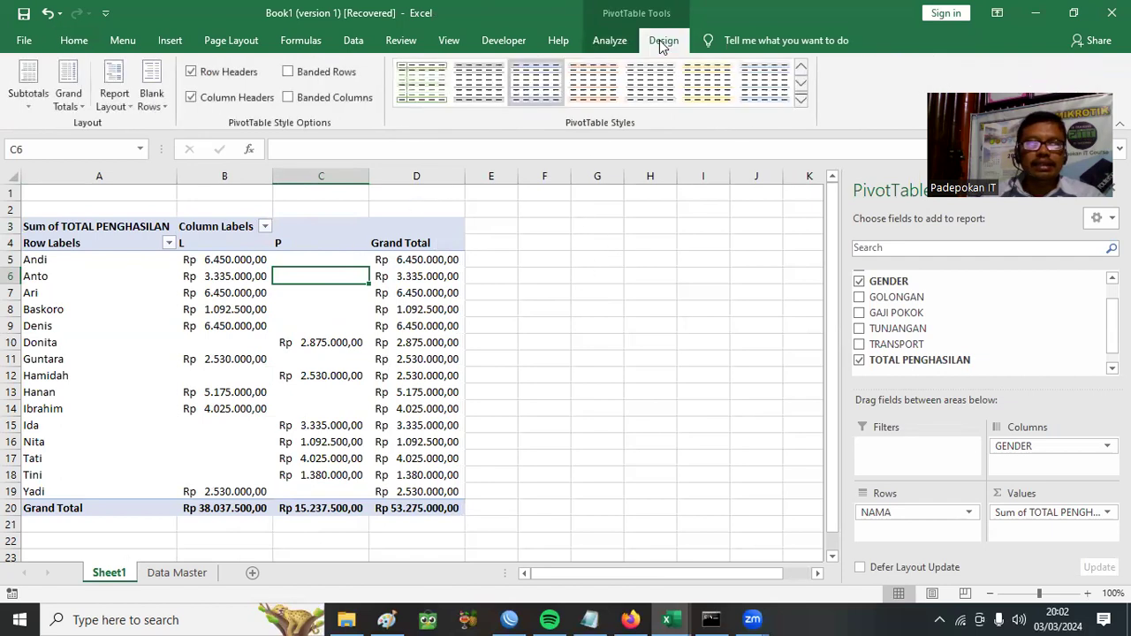
pyautogui.click(131, 105)
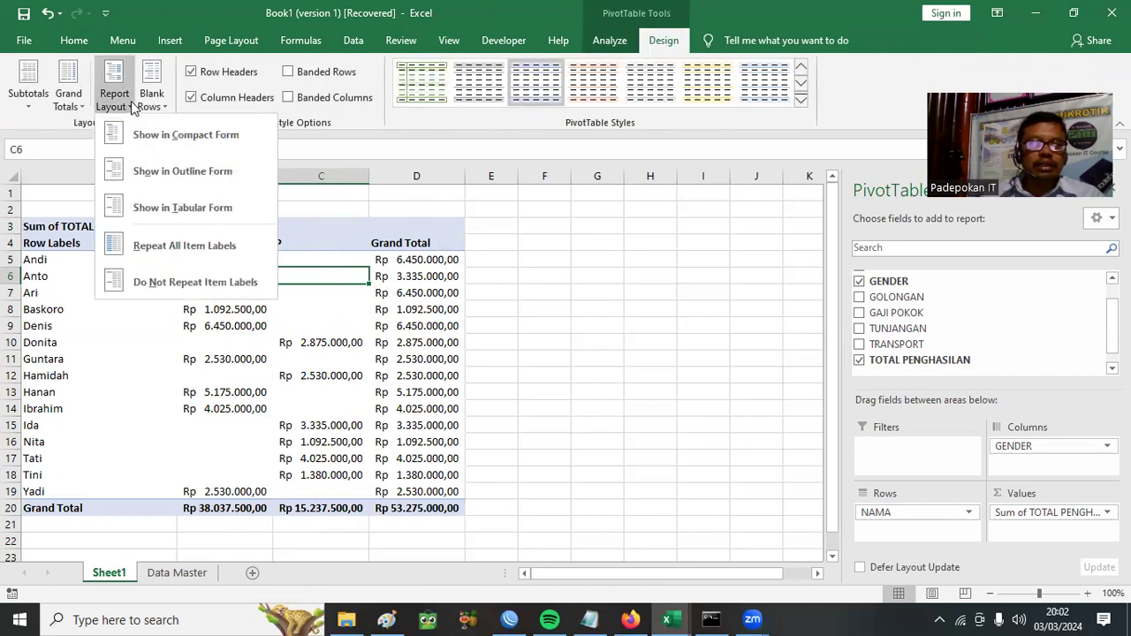
pyautogui.click(217, 212)
pyautogui.click(103, 309)
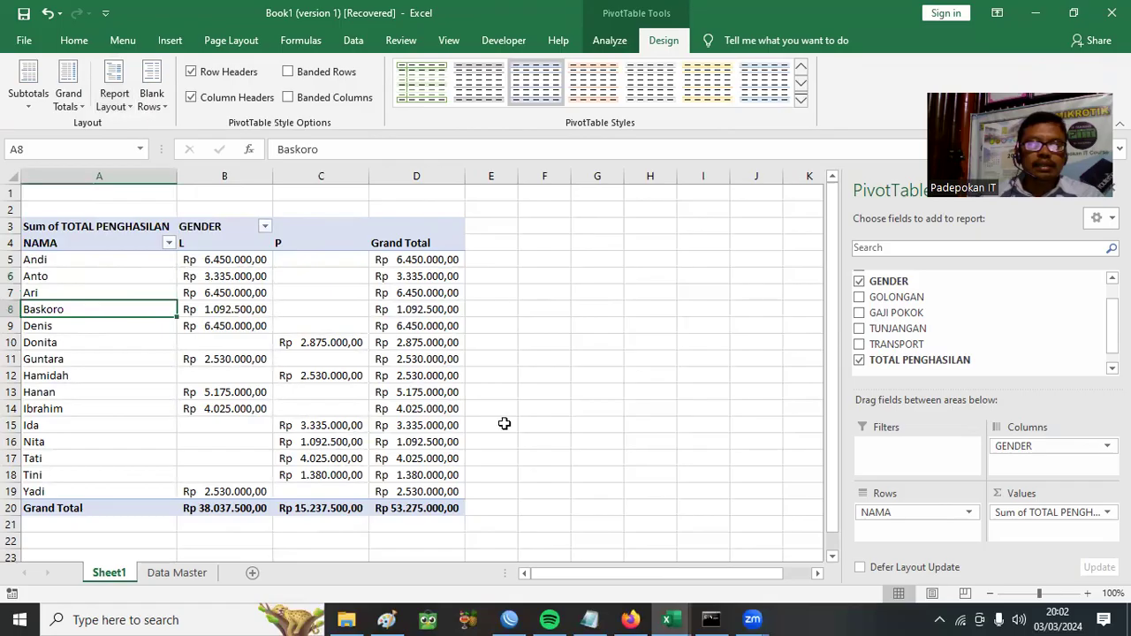
# - Center the L, P and Grand Total column headers in B4:D4
pyautogui.click(401, 254)
pyautogui.moveTo(221, 247); pyautogui.dragTo(407, 244)
pyautogui.click(69, 41)
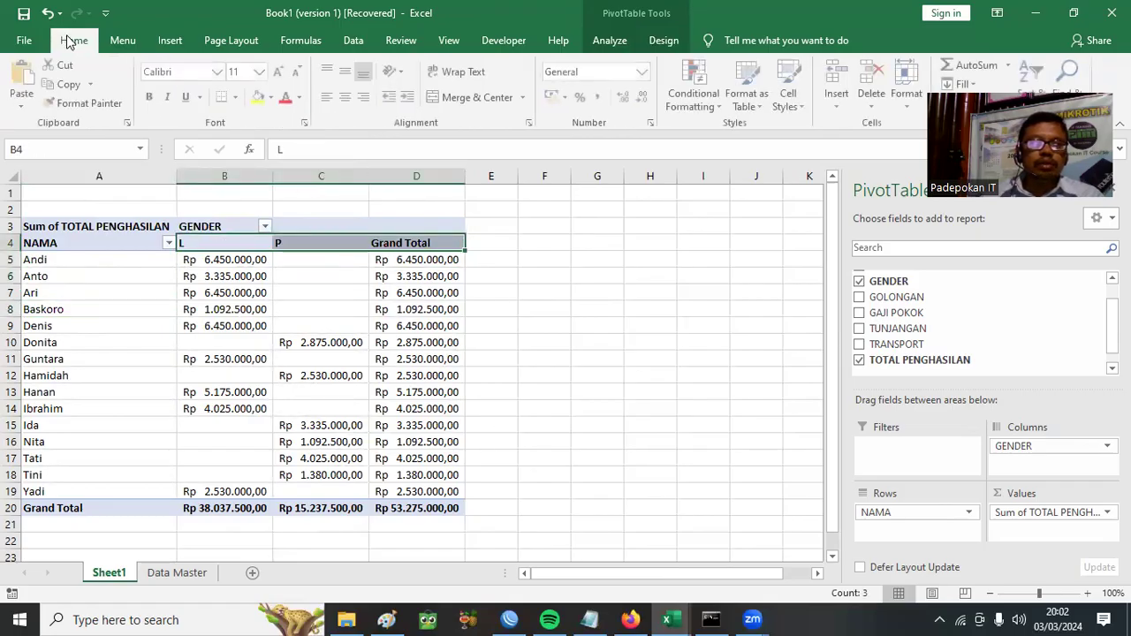
pyautogui.click(348, 98)
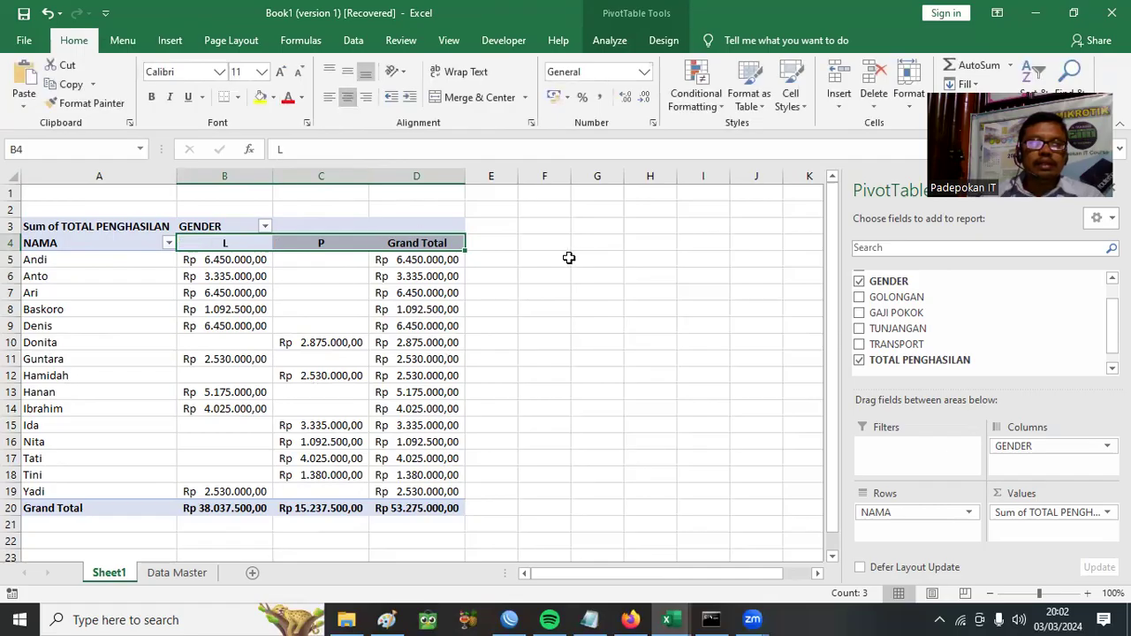
pyautogui.click(633, 323)
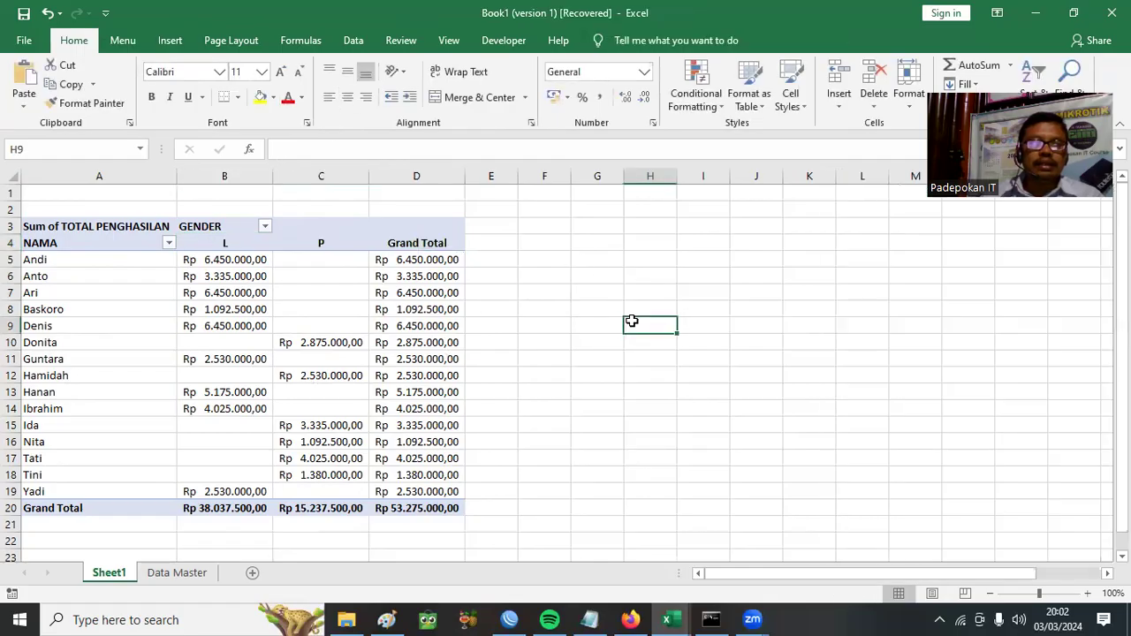
# - Enter the report title "LAPORAN BERDASRKAN GENDER" in cell A1 above the PivotTable
pyautogui.click(433, 249)
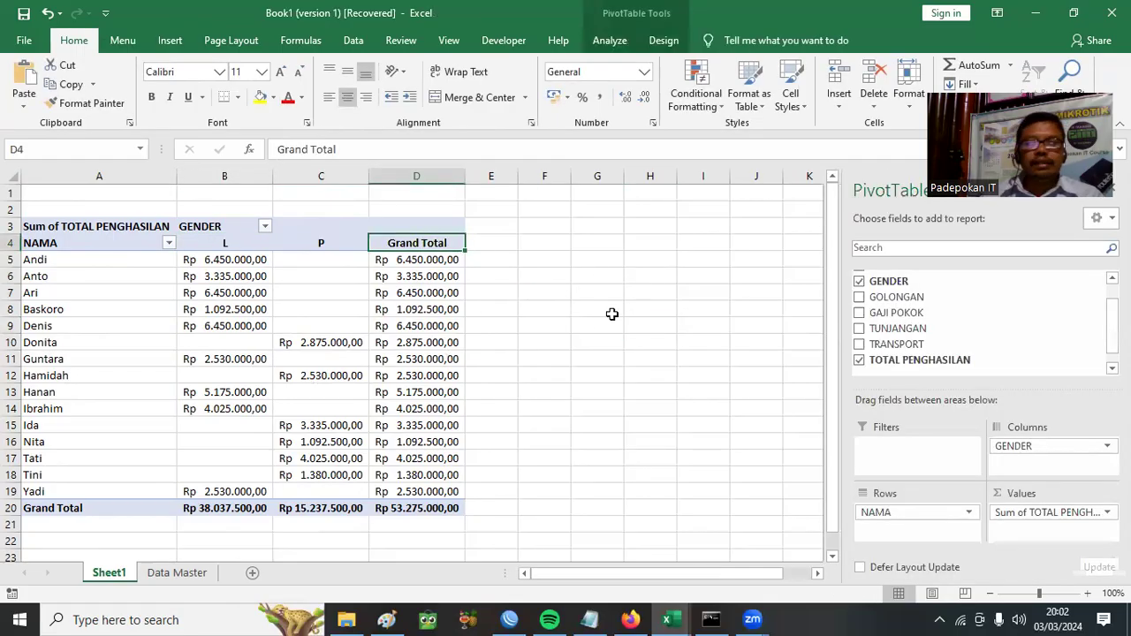
pyautogui.click(48, 194)
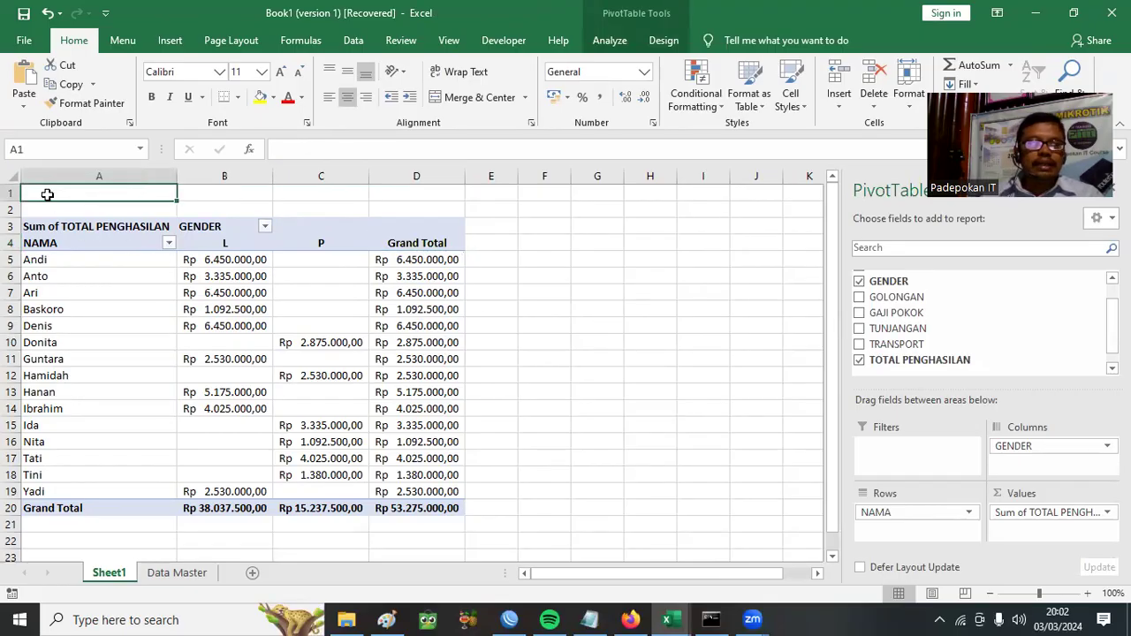
pyautogui.write('LAPO')
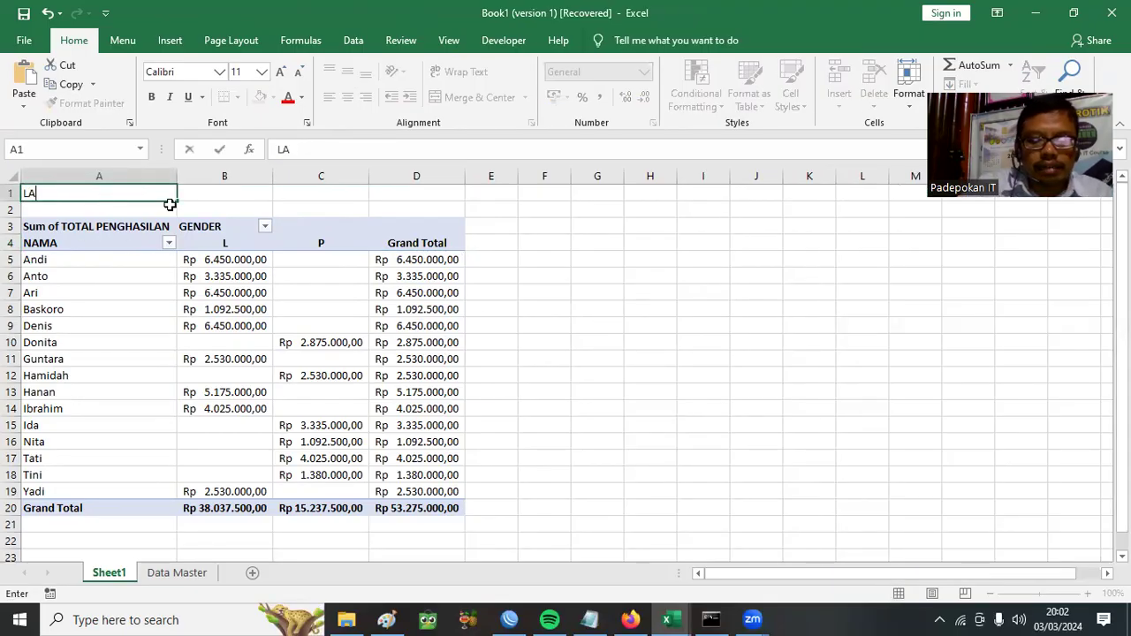
pyautogui.write('RDASRKAN GENDER')
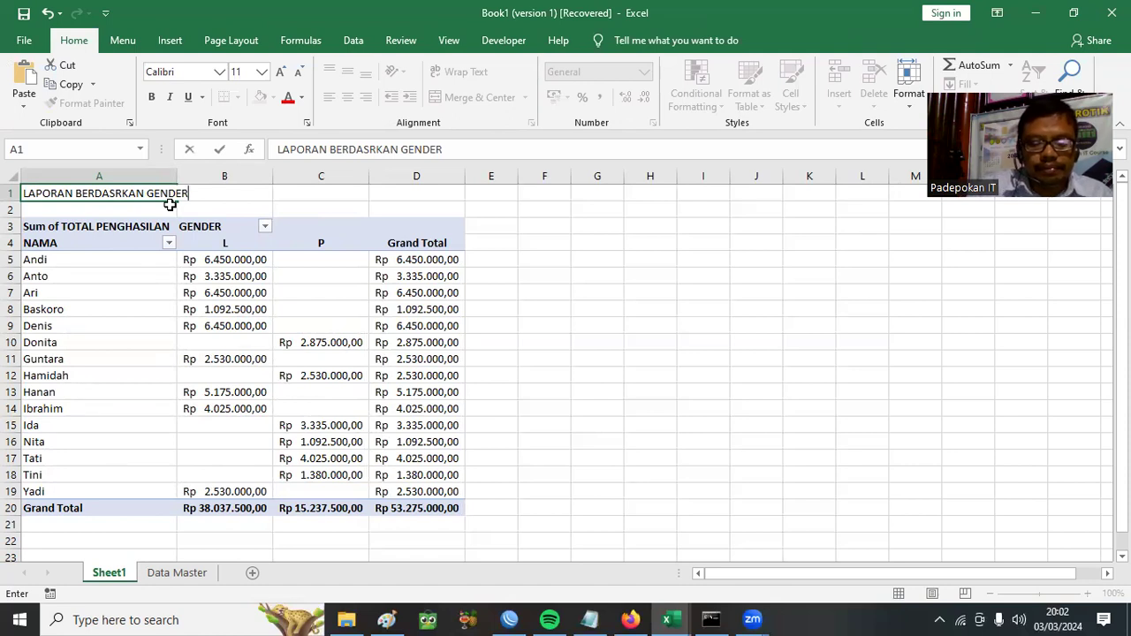
pyautogui.click(765, 341)
# - Merge and center the title across A1:D1 and set its font size to 14
pyautogui.moveTo(34, 198); pyautogui.dragTo(415, 192)
pyautogui.click(447, 99)
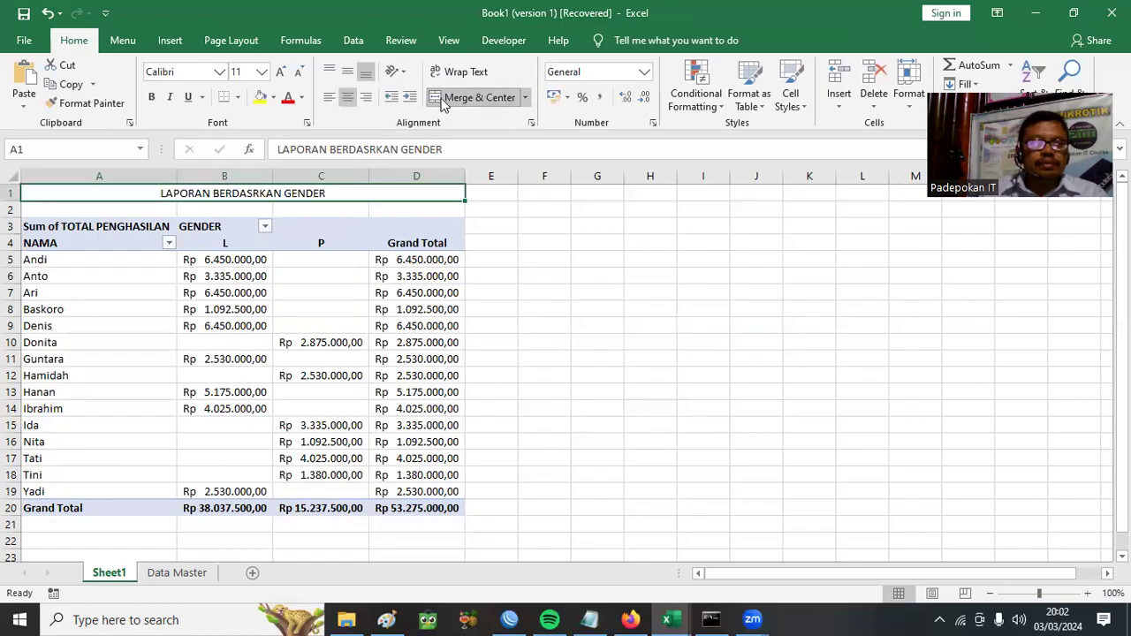
pyautogui.click(261, 71)
pyautogui.click(255, 176)
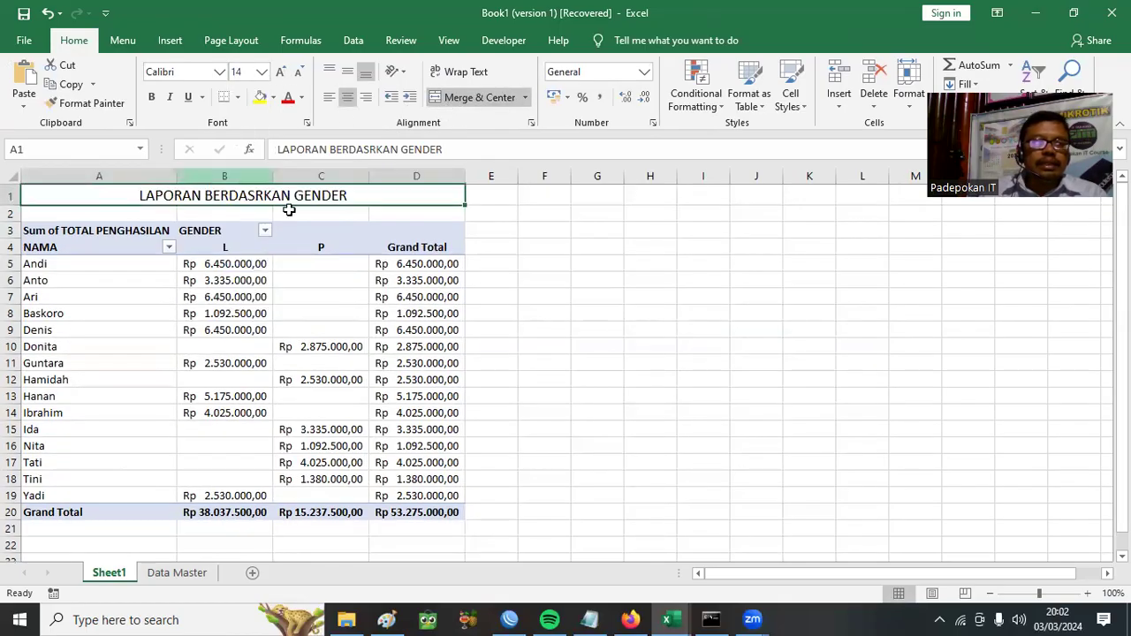
# - Review the grand totals for L, P and both genders combined in row 20 of the PivotTable
pyautogui.click(640, 344)
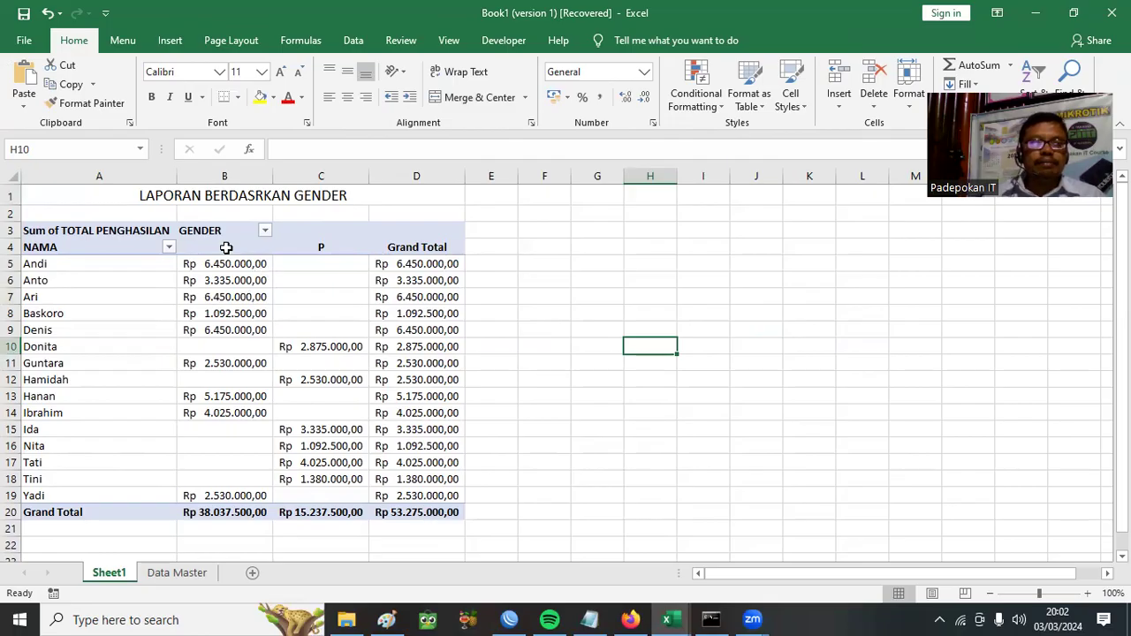
pyautogui.click(209, 512)
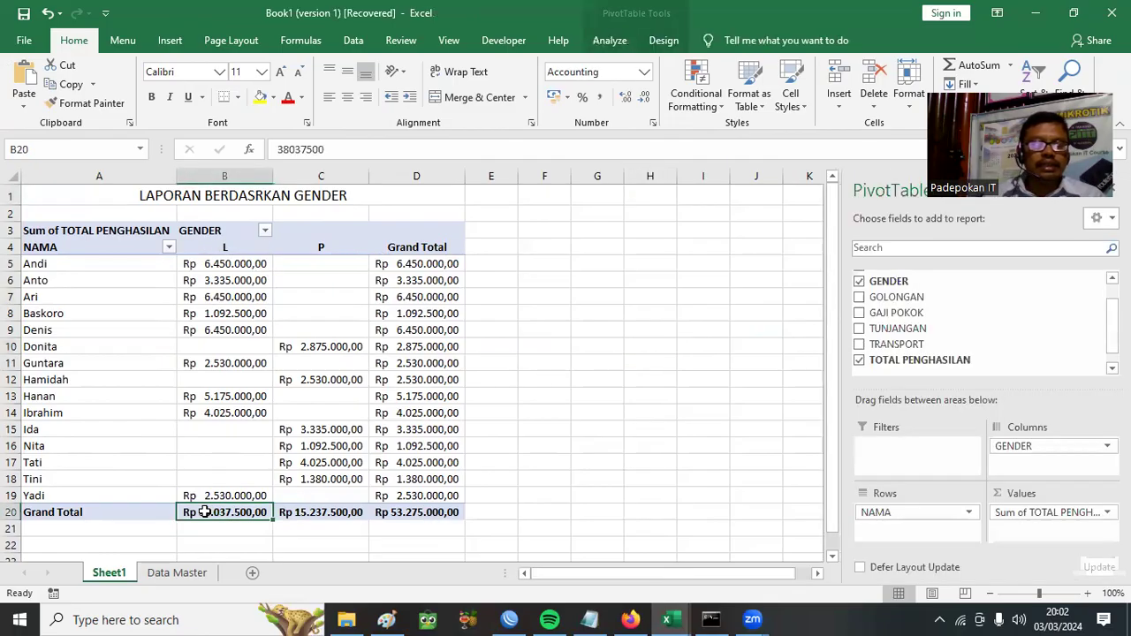
pyautogui.click(346, 514)
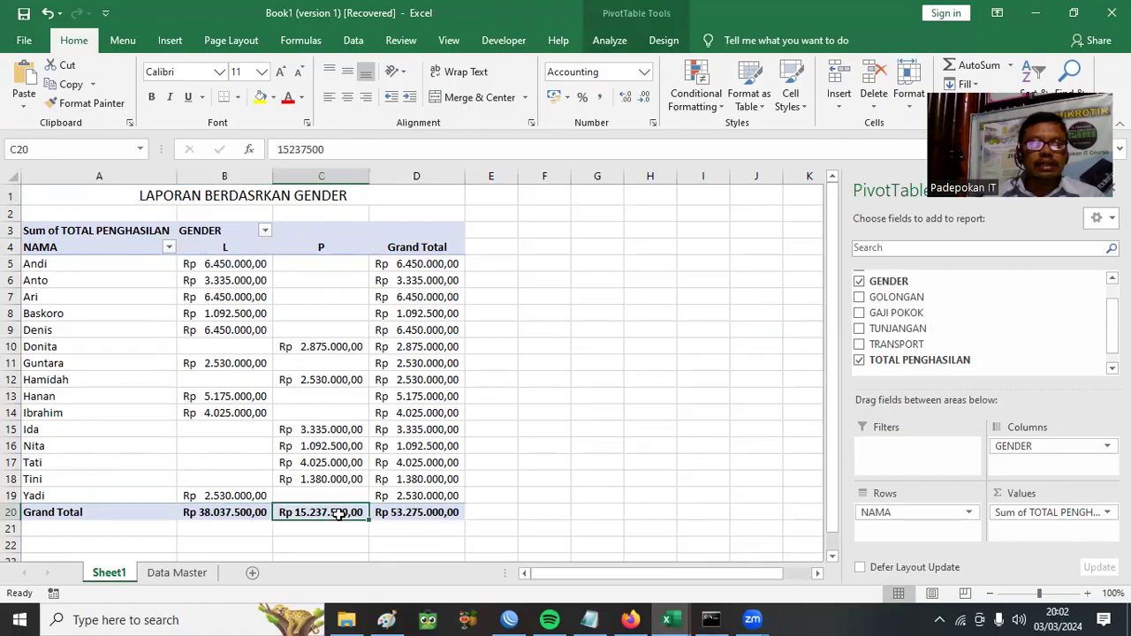
pyautogui.click(433, 514)
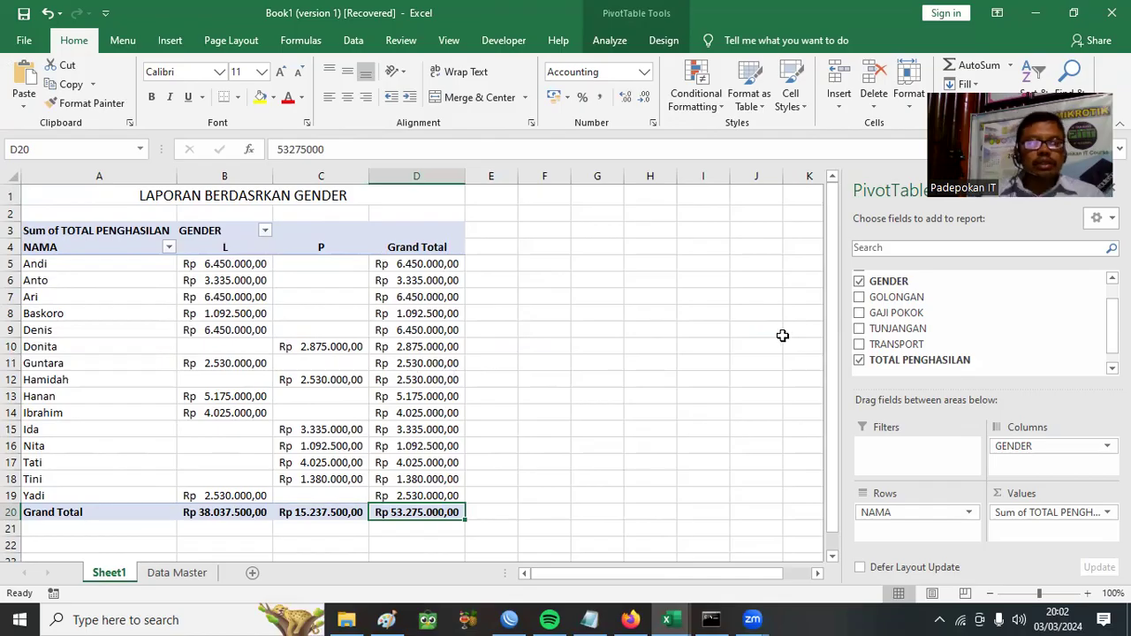
# - Rename the Sheet1 worksheet to "LAPORAN 1" and move it after the Data Master sheet
pyautogui.rightClick(106, 576)
pyautogui.click(179, 417)
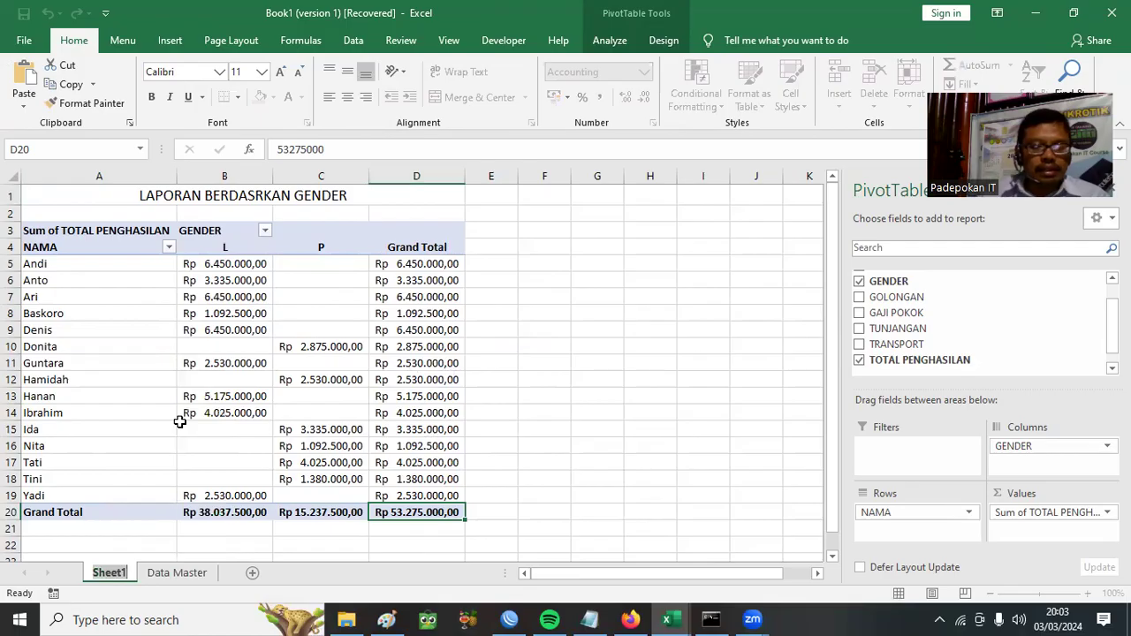
pyautogui.write('LAPOR')
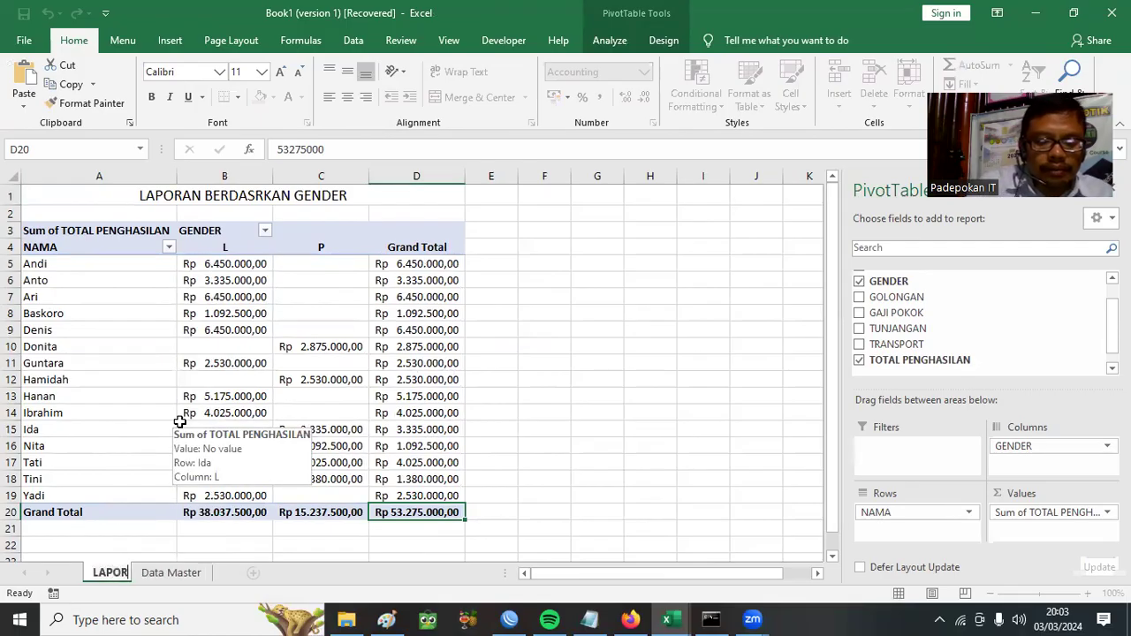
pyautogui.write('AN 1')
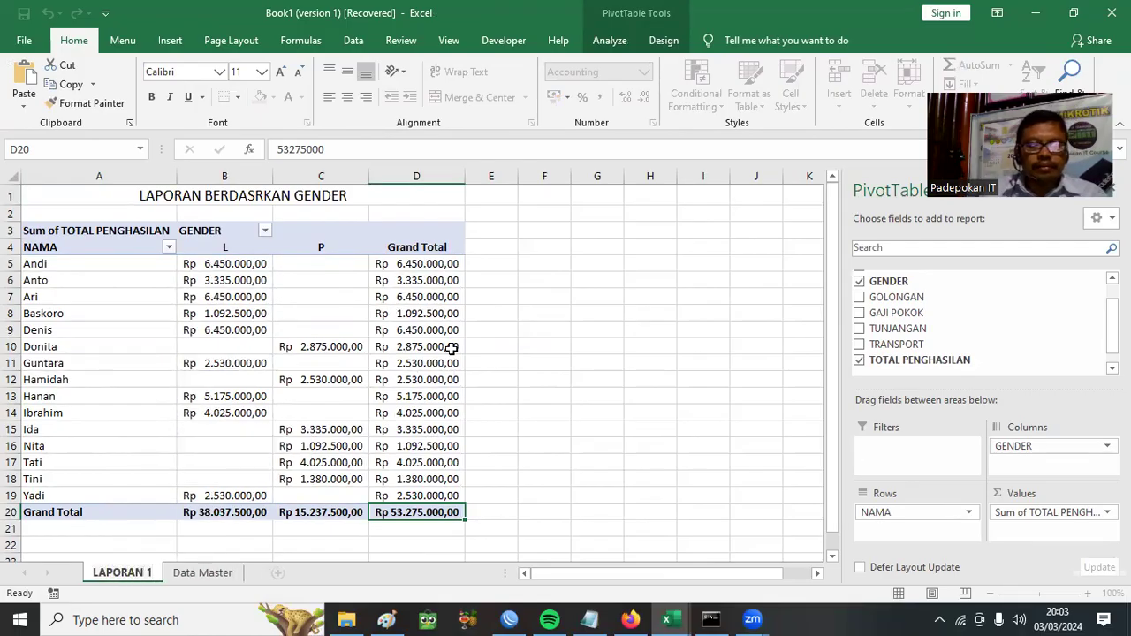
pyautogui.click(540, 348)
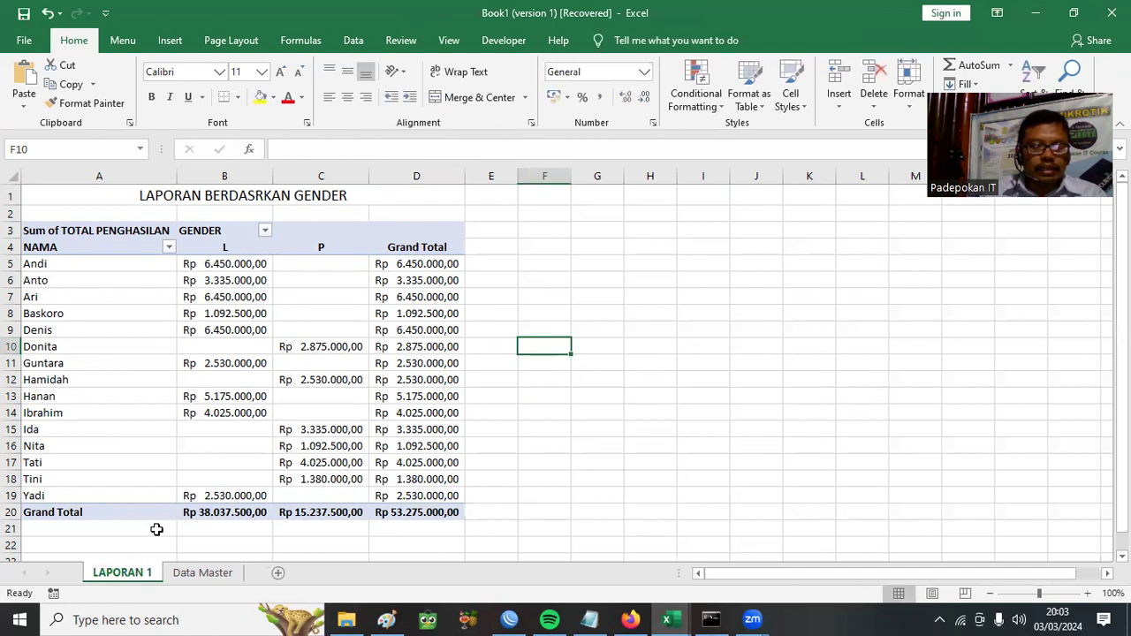
pyautogui.moveTo(128, 573); pyautogui.dragTo(231, 572)
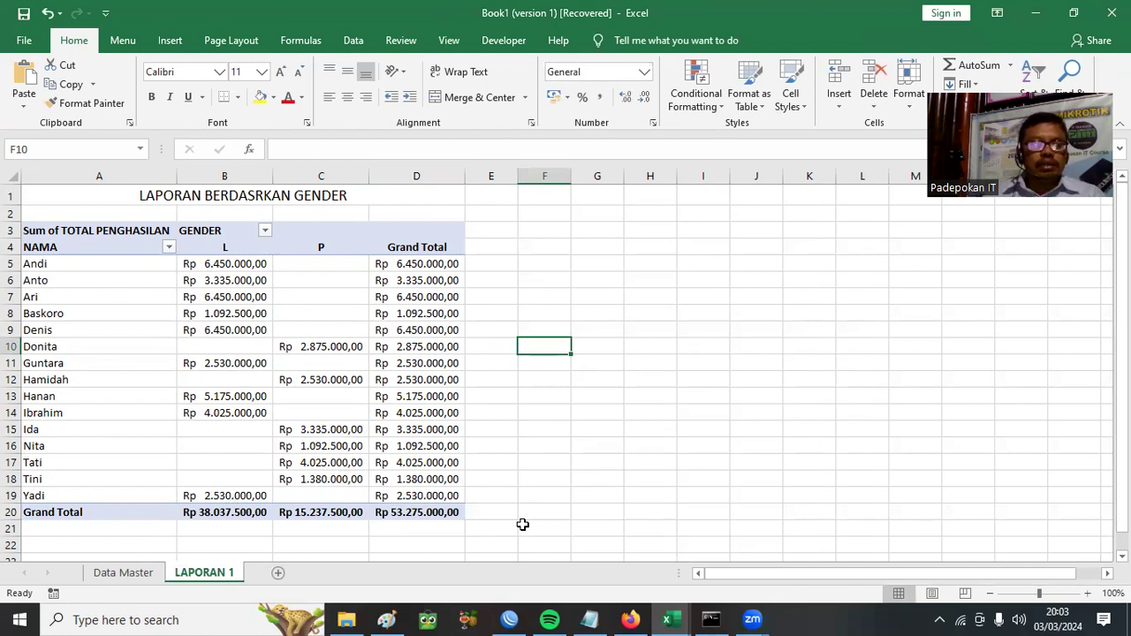
# - Switch to the Latihan Studi Kasus Excel workbook and examine the salary-by-GOLONGAN table and chart on its Laporan 2 sheet
pyautogui.click(671, 618)
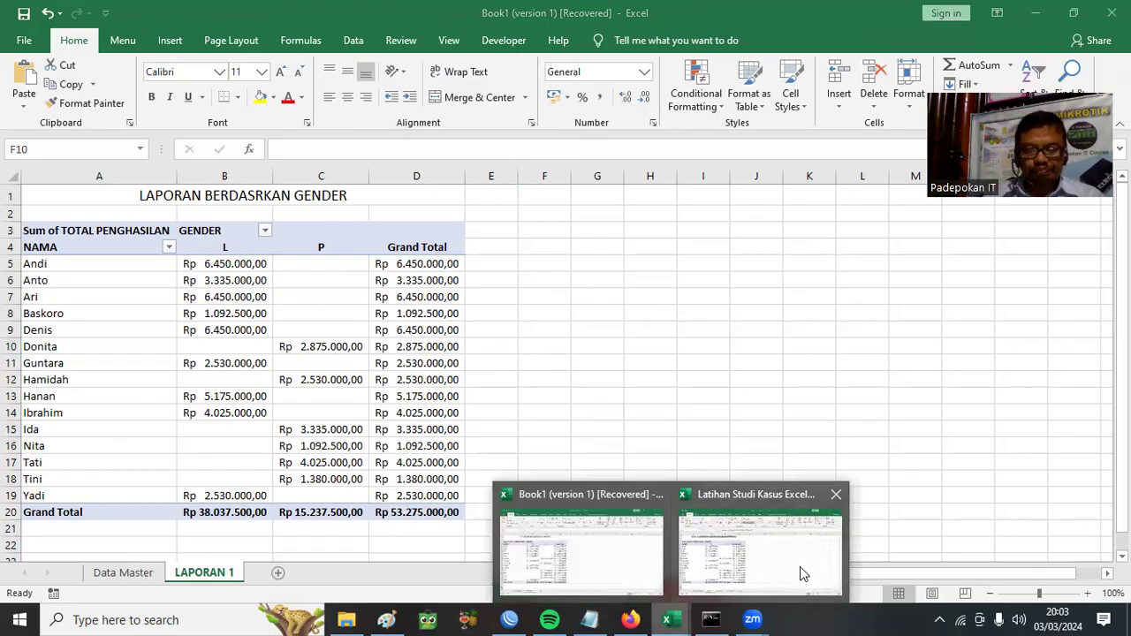
pyautogui.click(773, 529)
pyautogui.hotkey('ctrl', 'pagedown')
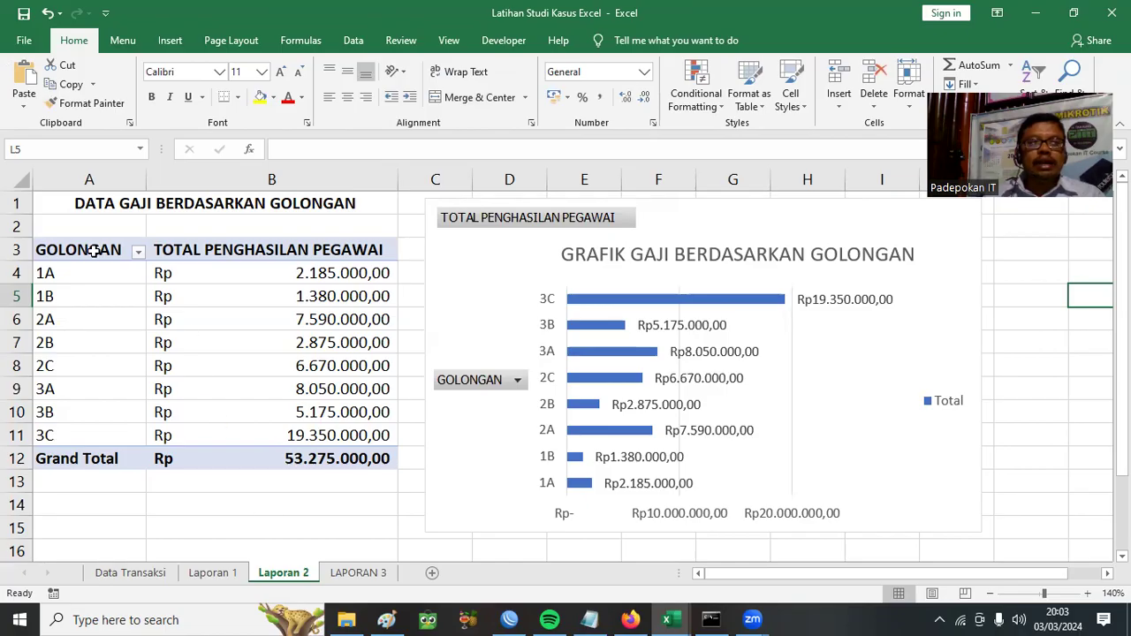
pyautogui.click(61, 283)
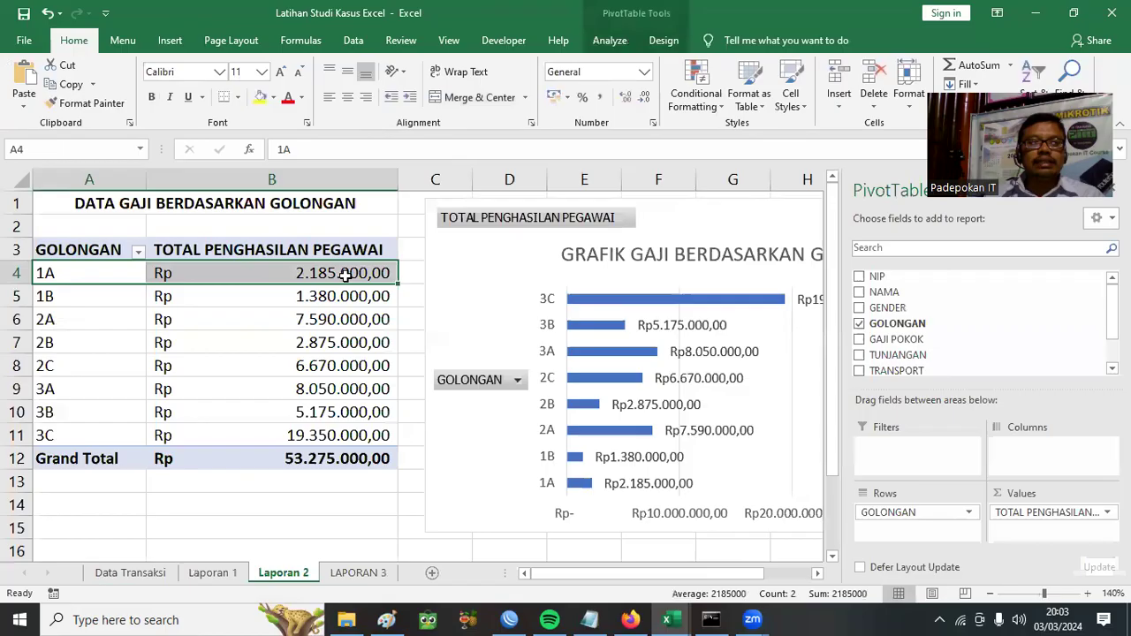
pyautogui.click(55, 297)
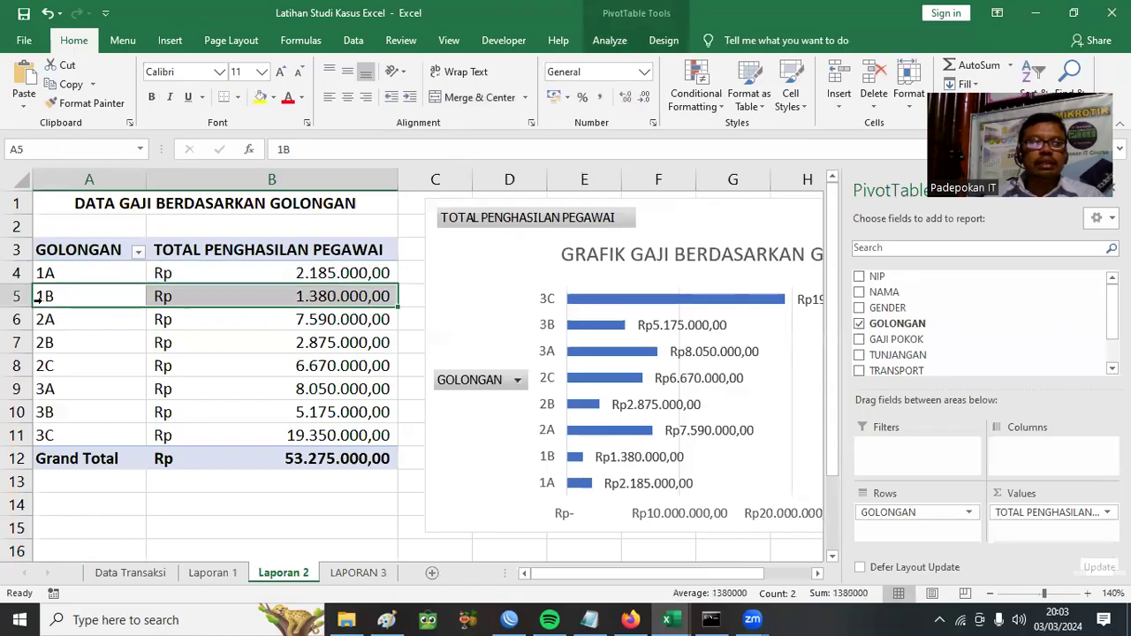
pyautogui.click(81, 318)
pyautogui.click(80, 435)
pyautogui.click(293, 435)
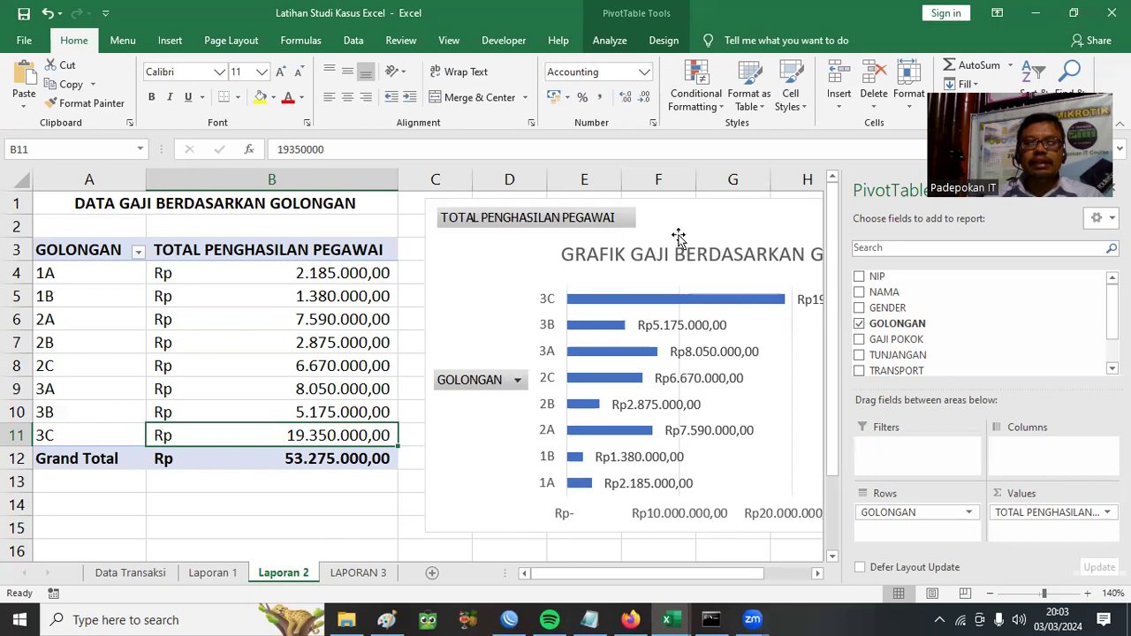
pyautogui.moveTo(699, 235); pyautogui.dragTo(683, 228)
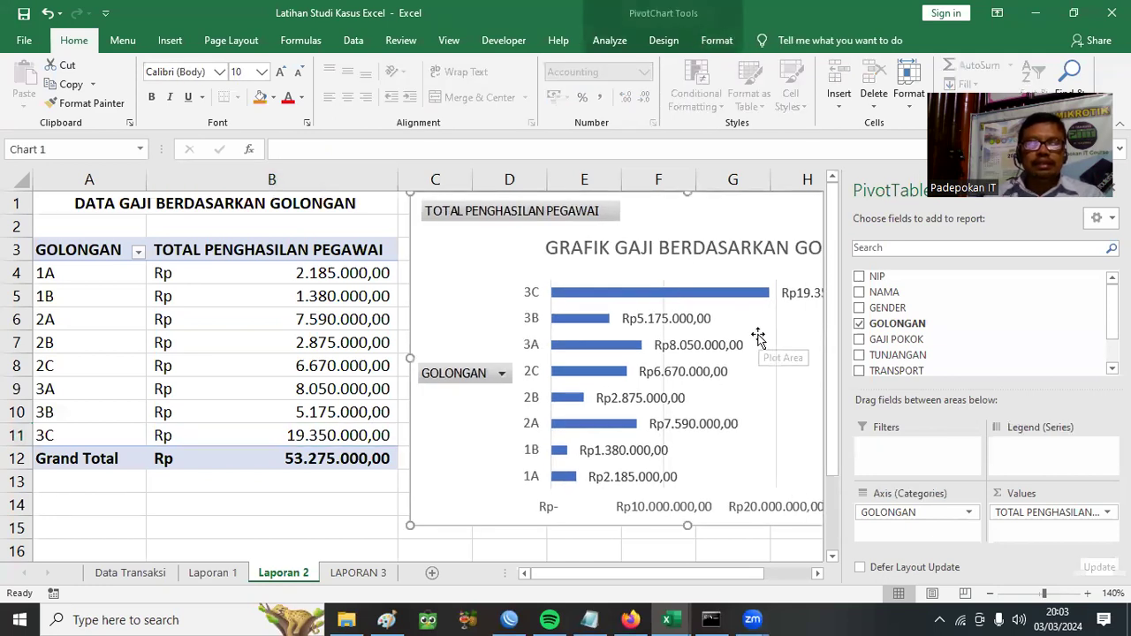
# - Return to the Book1 workbook and create a PivotTable on a new worksheet from range A3:H18 of Data Master
pyautogui.moveTo(674, 617)
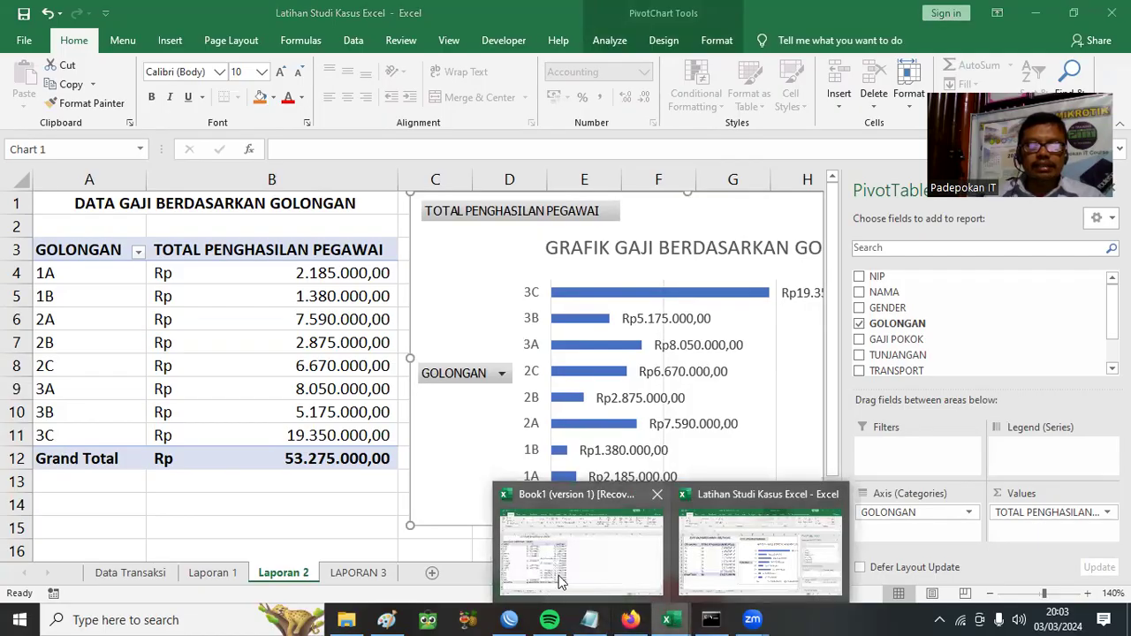
pyautogui.click(532, 554)
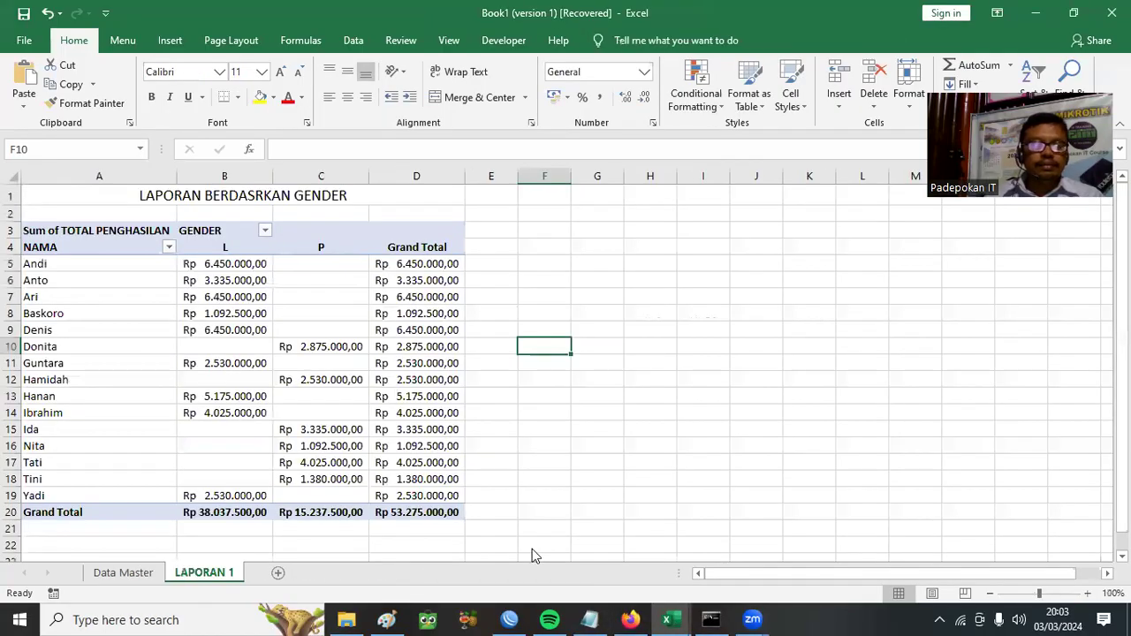
pyautogui.click(122, 573)
pyautogui.click(993, 300)
pyautogui.moveTo(51, 245); pyautogui.dragTo(733, 518)
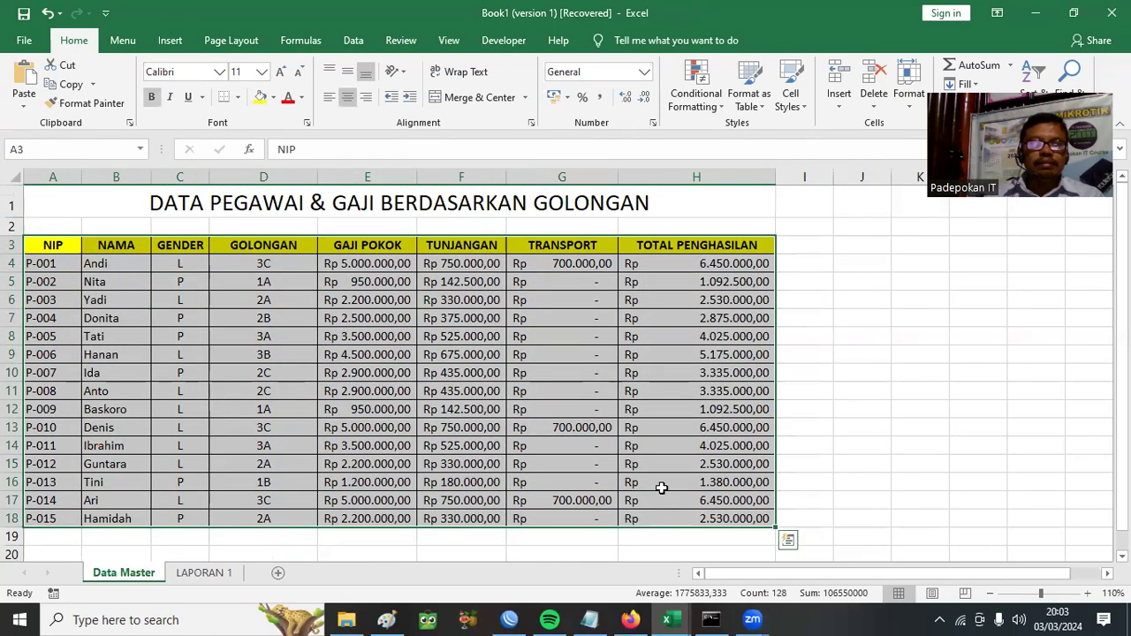
pyautogui.click(168, 41)
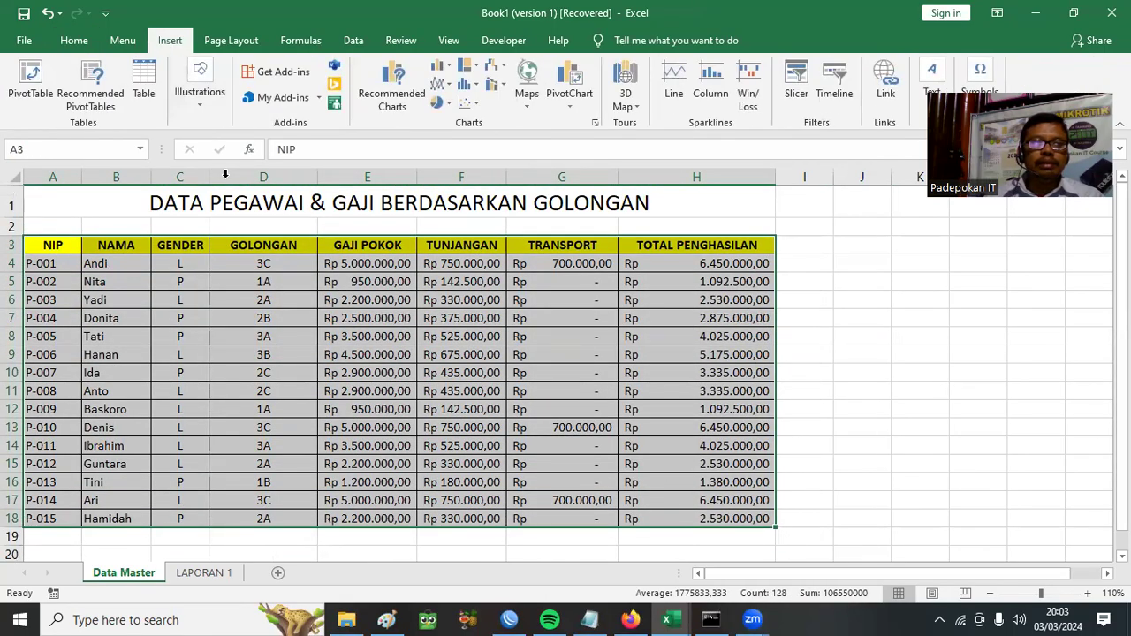
pyautogui.click(30, 79)
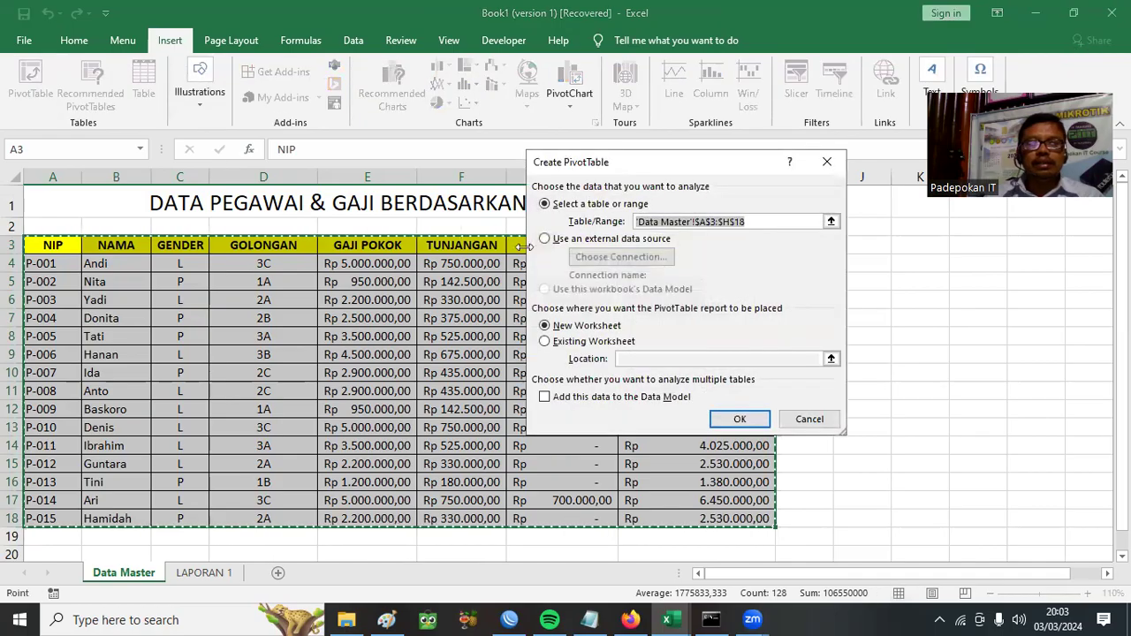
pyautogui.click(739, 419)
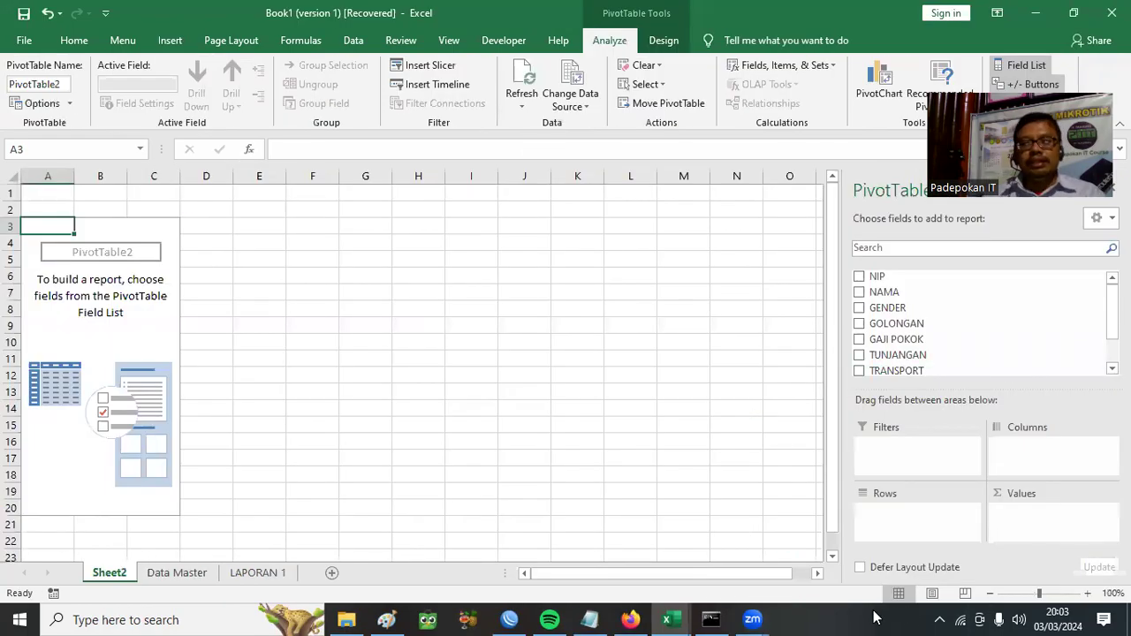
# - Add GOLONGAN to the PivotTable's Rows and TOTAL PENGHASILAN to its Values
pyautogui.moveTo(901, 324); pyautogui.dragTo(899, 523)
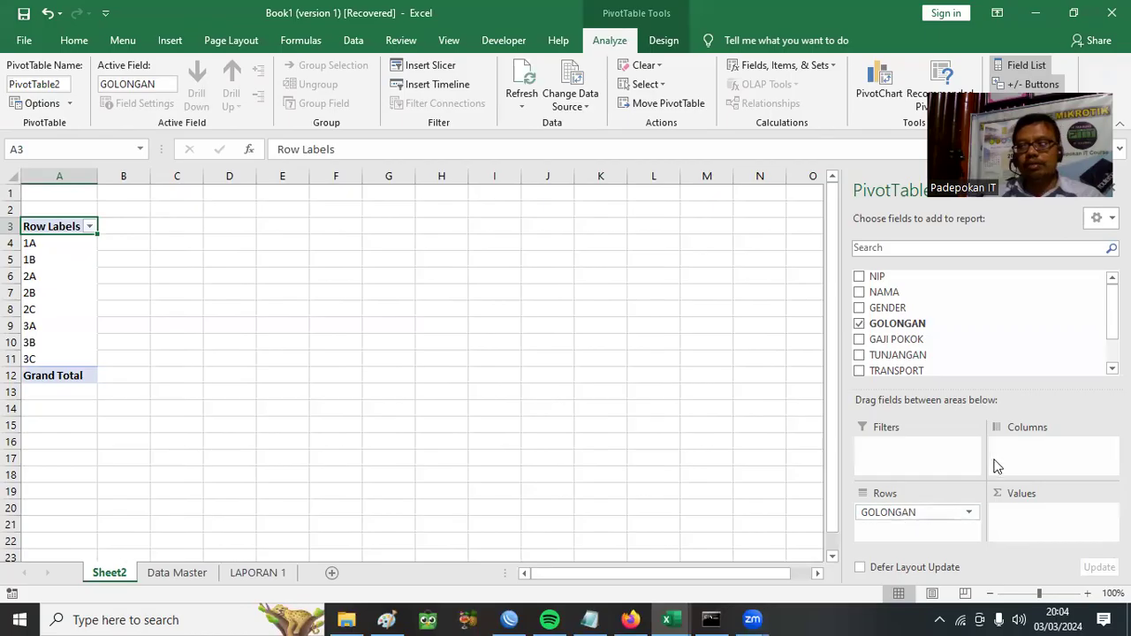
pyautogui.scroll(-2, 1004, 373)
pyautogui.moveTo(921, 347); pyautogui.dragTo(1060, 537)
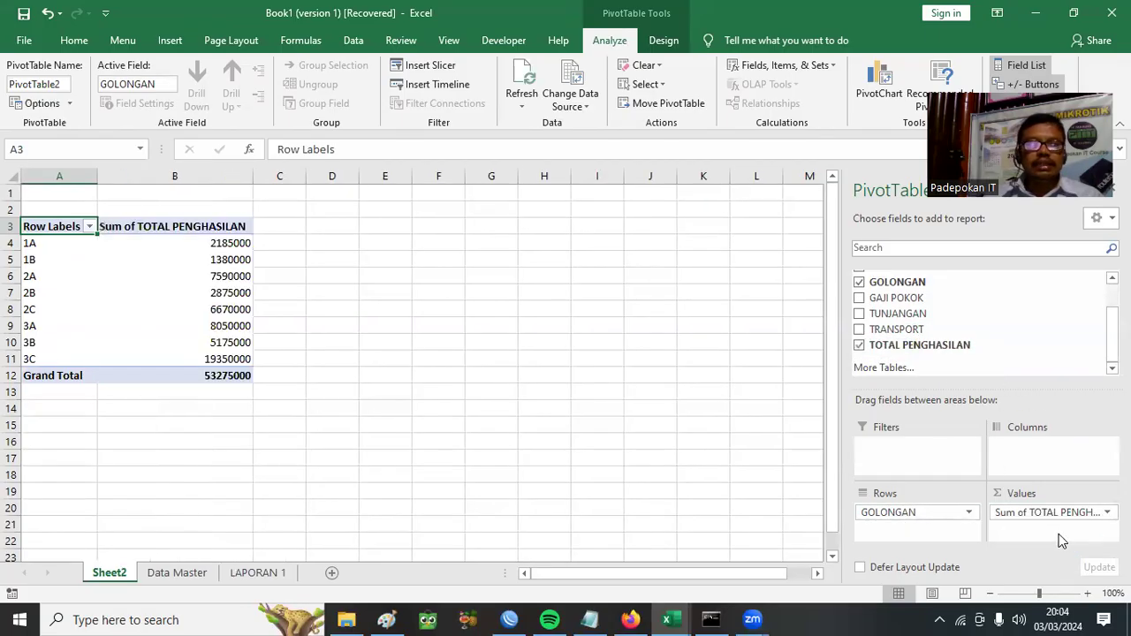
# - Format the total income values in B4:B12 with the Rupiah (Rp) accounting number format
pyautogui.moveTo(32, 243); pyautogui.dragTo(207, 372)
pyautogui.moveTo(207, 250); pyautogui.dragTo(232, 374)
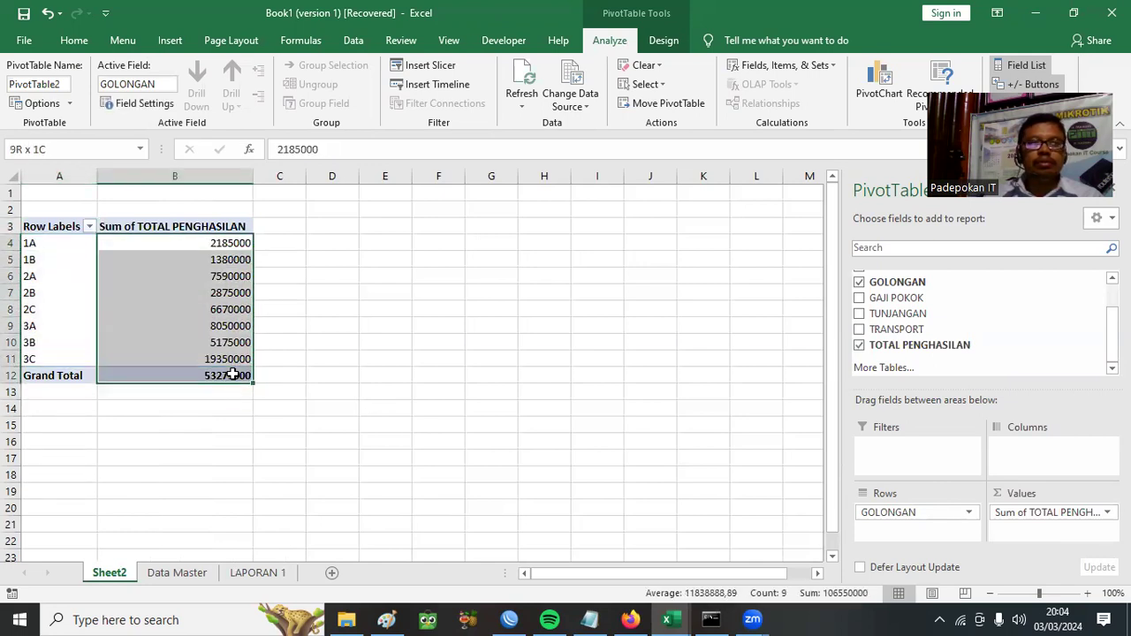
pyautogui.click(74, 40)
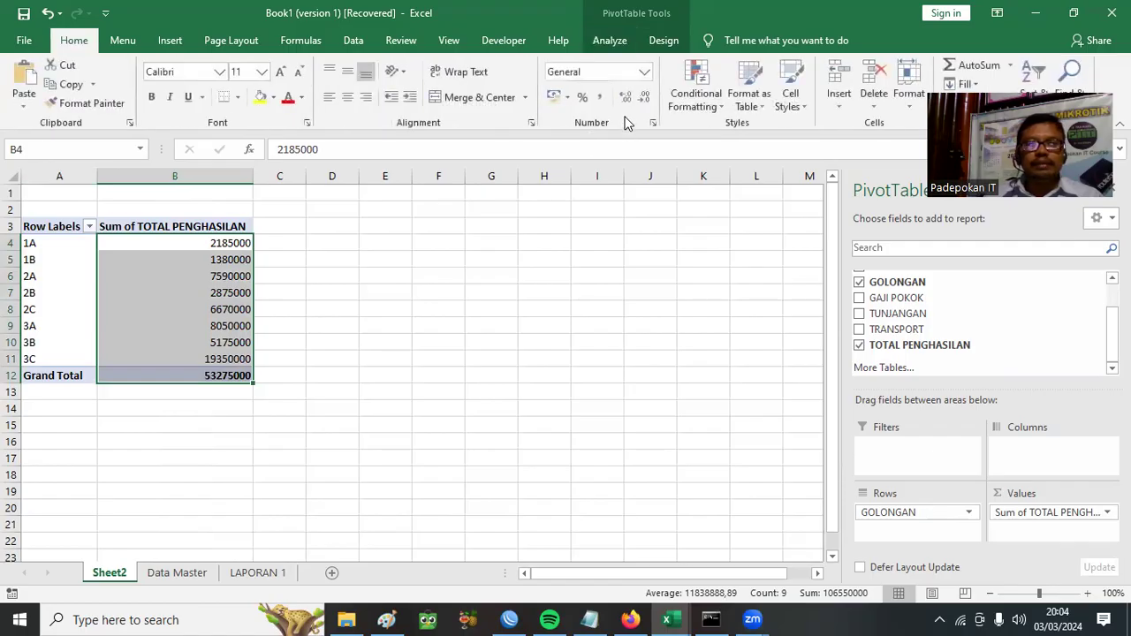
pyautogui.click(567, 97)
pyautogui.click(580, 121)
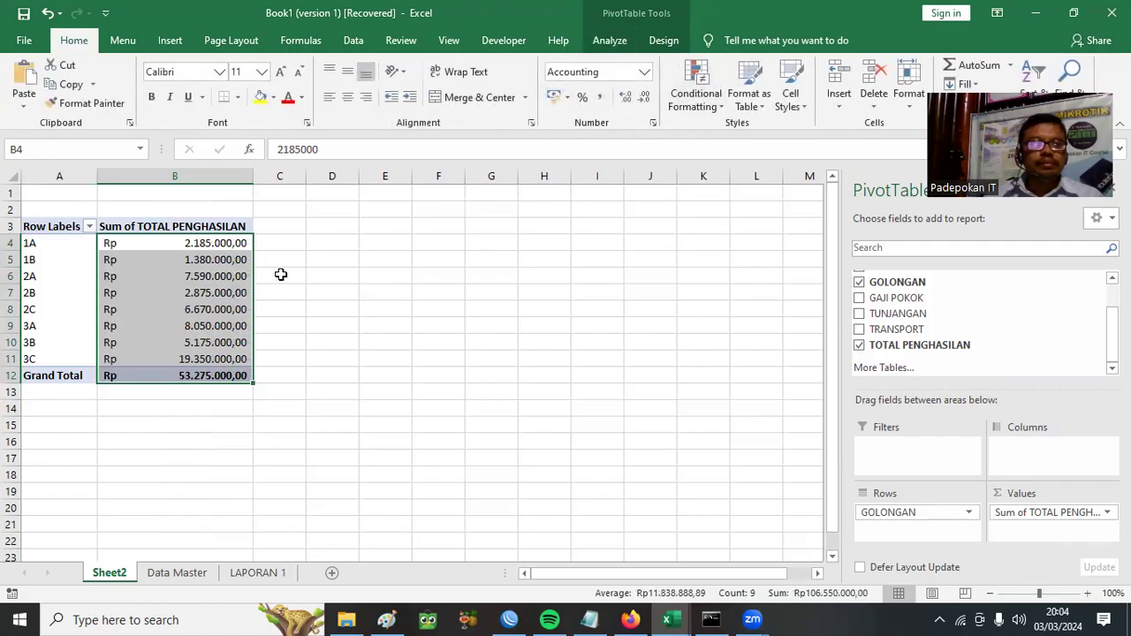
pyautogui.click(357, 257)
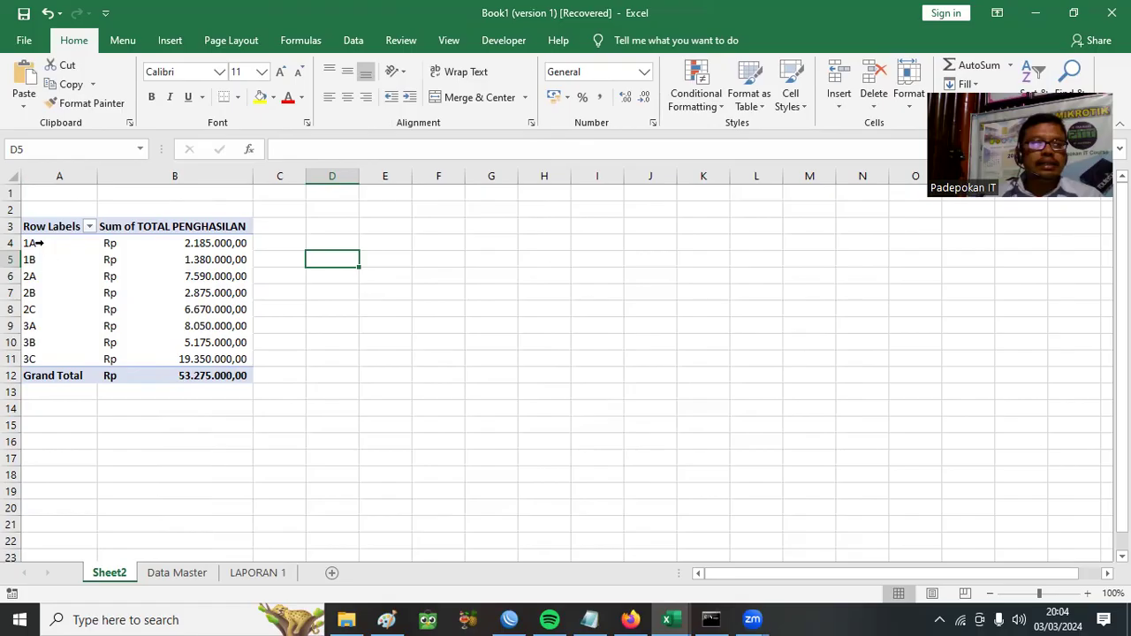
# - Insert a 2-D clustered column chart from the PivotTable A3:B12 and place it beside the table, starting near column D
pyautogui.moveTo(30, 226); pyautogui.dragTo(198, 367)
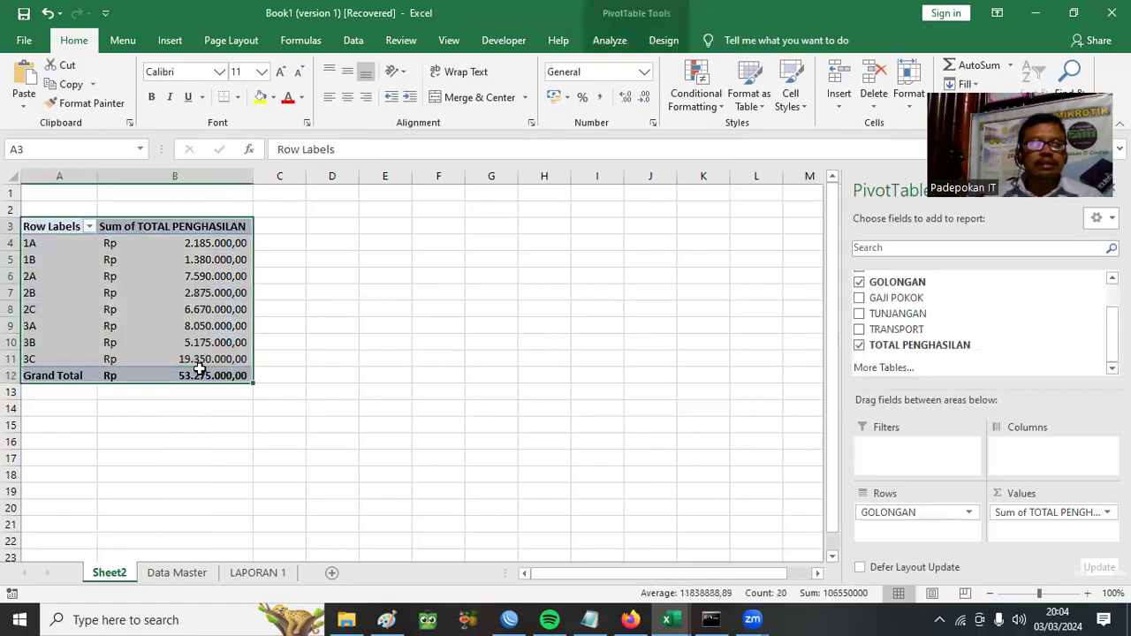
pyautogui.click(170, 41)
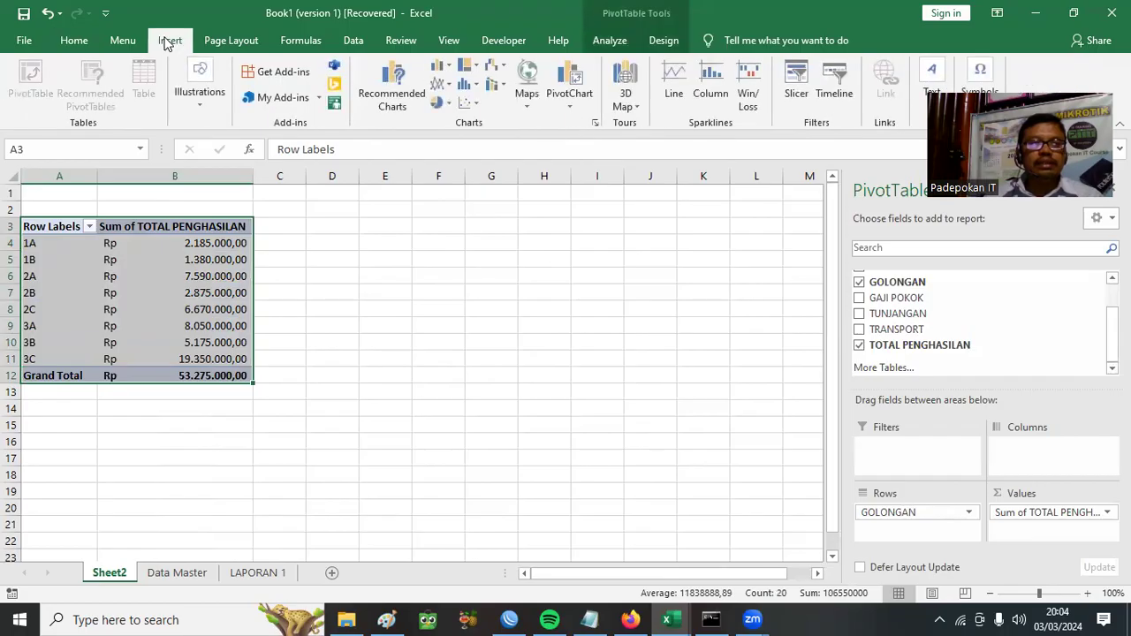
pyautogui.click(450, 69)
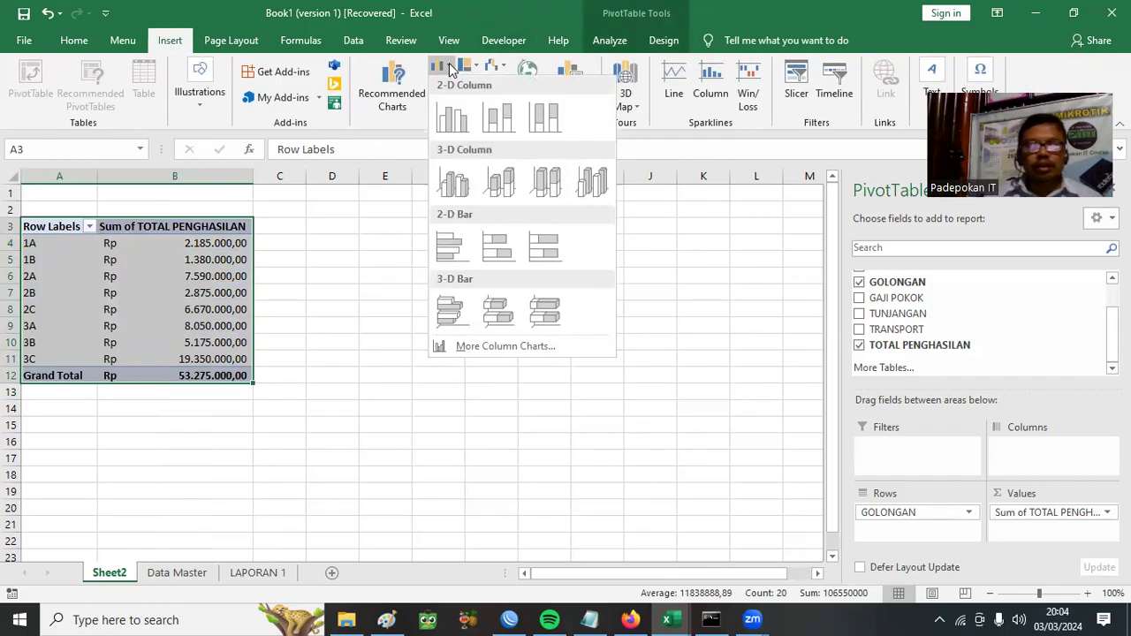
pyautogui.click(450, 123)
pyautogui.moveTo(391, 255); pyautogui.dragTo(469, 208)
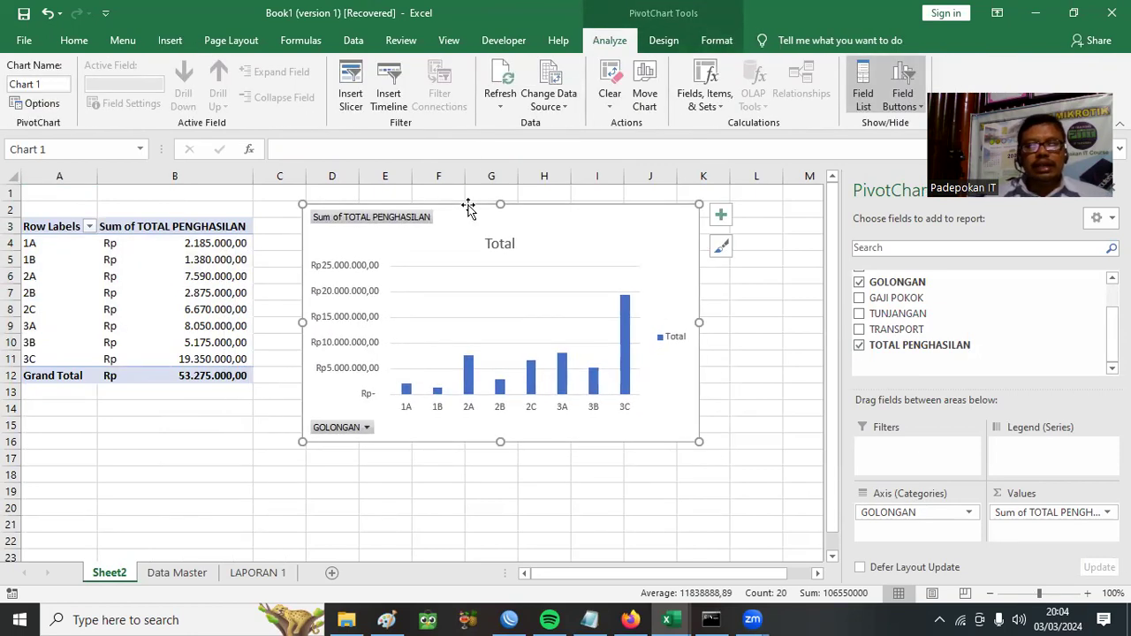
# - Add data labels to the Total column series in the chart
pyautogui.moveTo(629, 312)
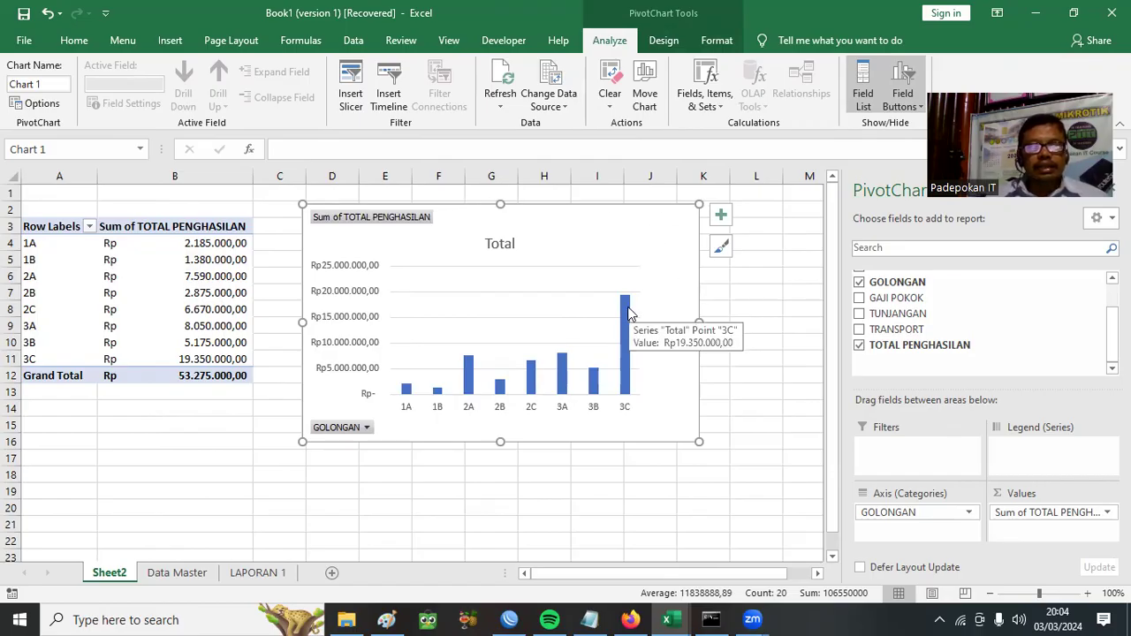
pyautogui.click(628, 313)
pyautogui.rightClick(629, 309)
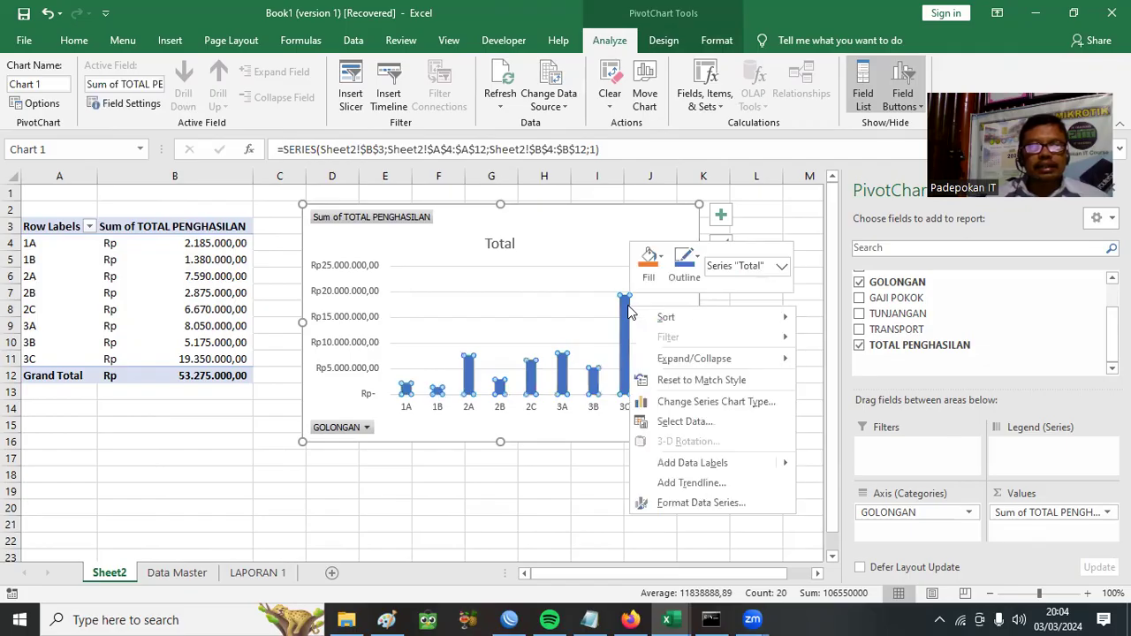
pyautogui.moveTo(786, 462)
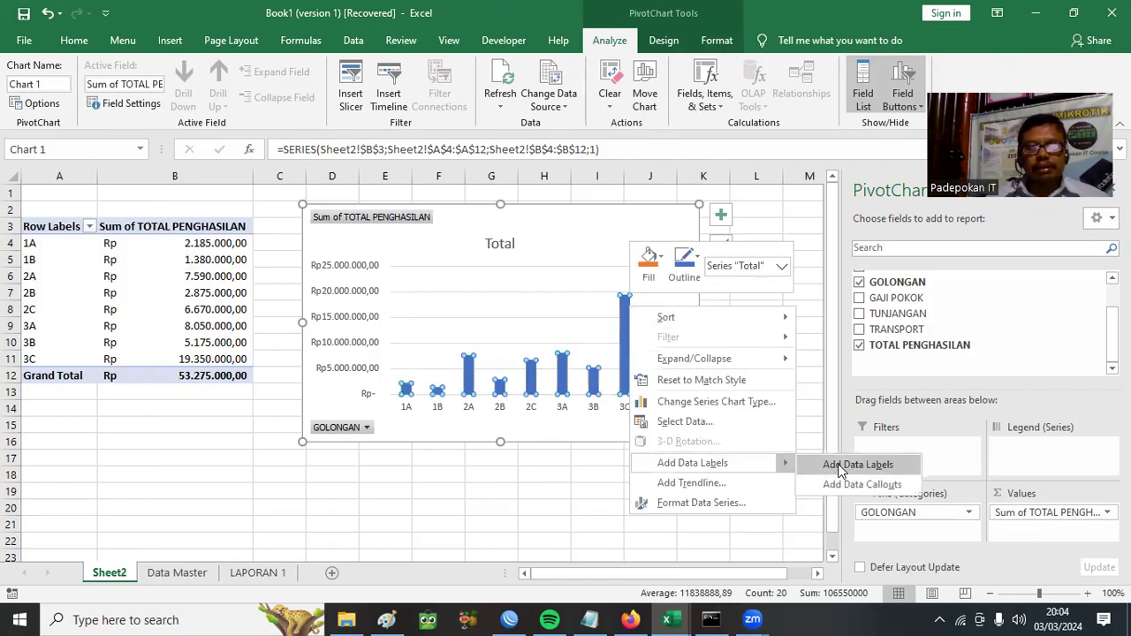
pyautogui.click(852, 462)
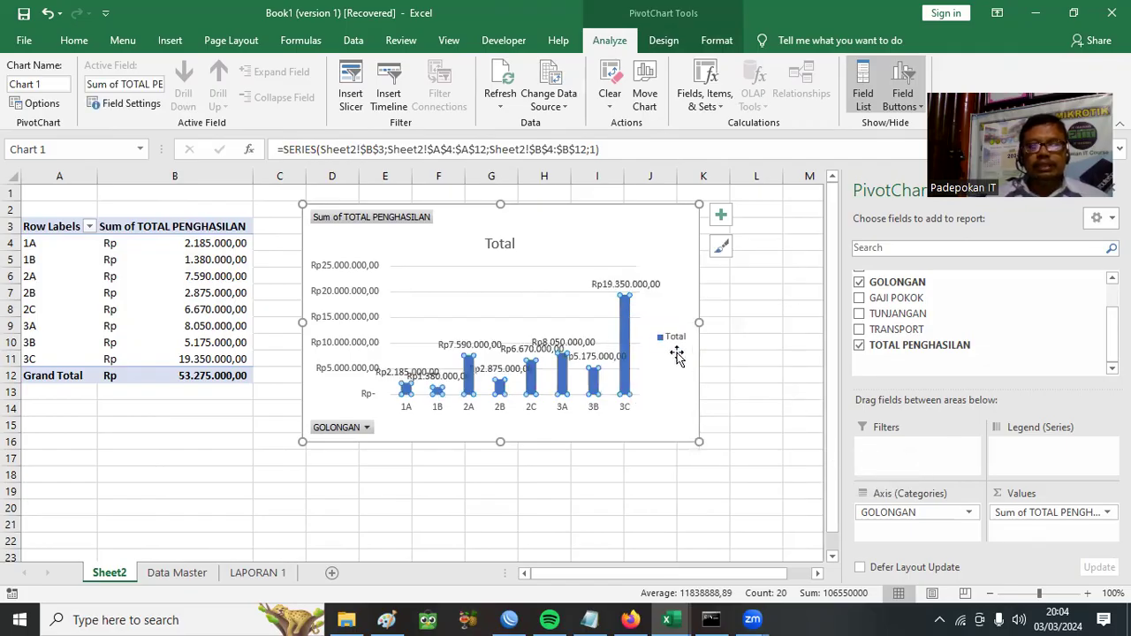
# - Undo the chart's data labels and apply the quick layout with a data table and vertical axis title
pyautogui.hotkey('ctrl', 'z')
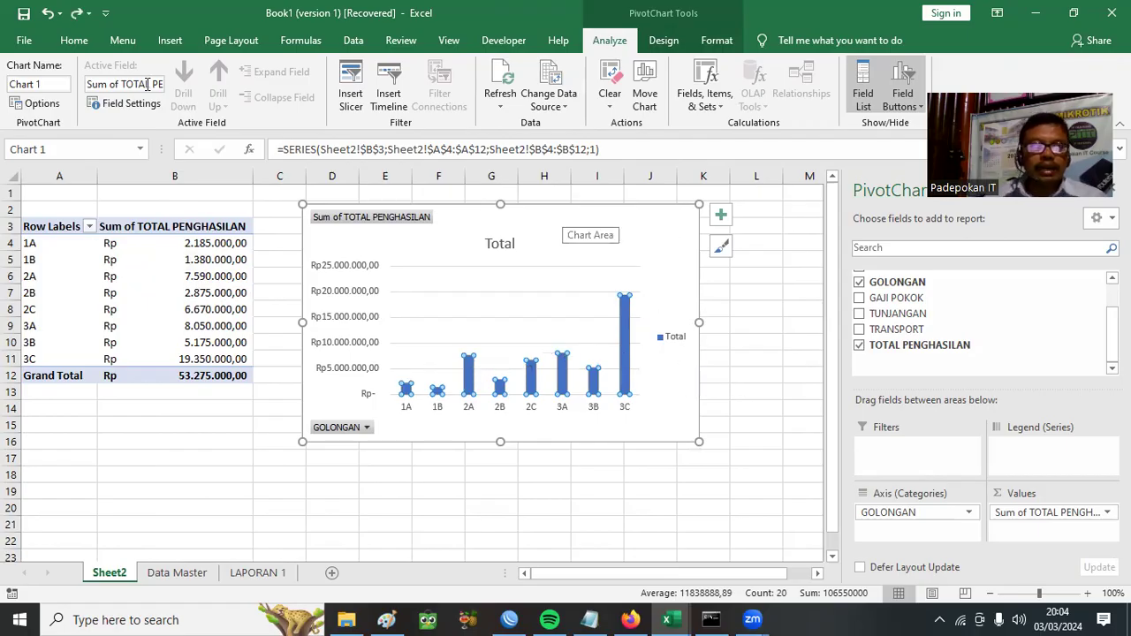
pyautogui.click(663, 40)
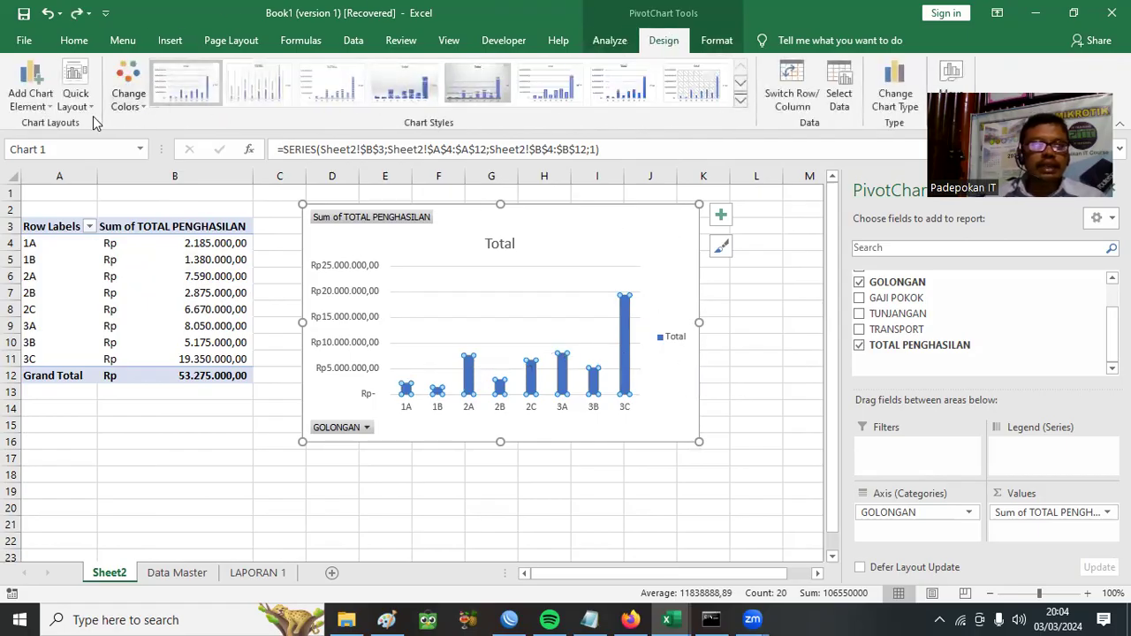
pyautogui.click(94, 108)
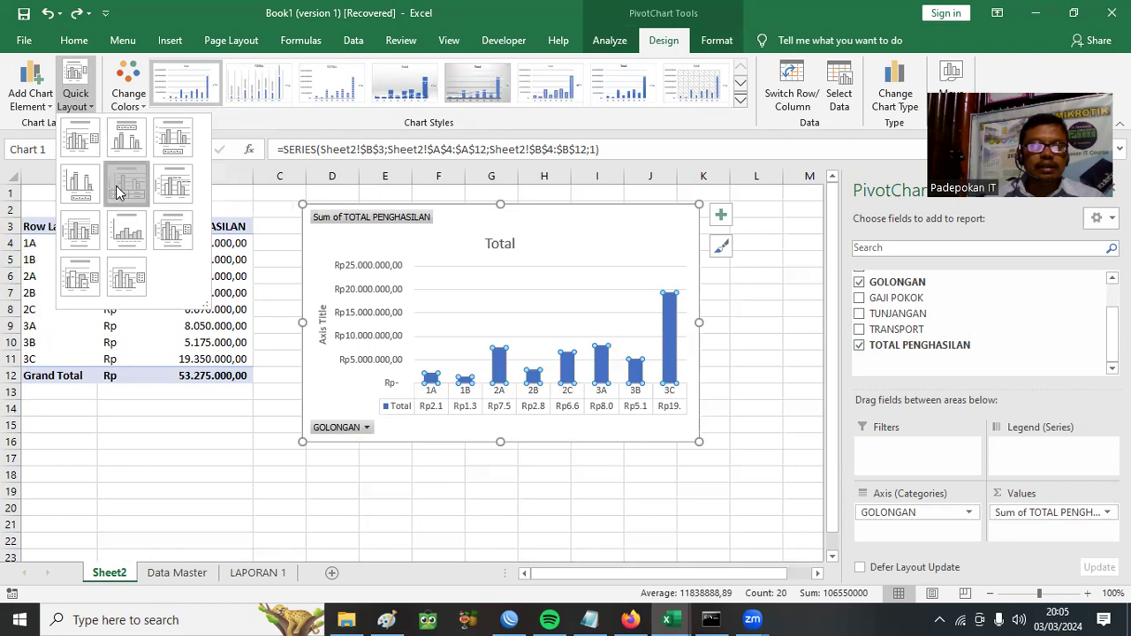
pyautogui.click(117, 193)
pyautogui.click(751, 375)
# - Enlarge the chart so it extends to about column L and down to row 18
pyautogui.click(647, 329)
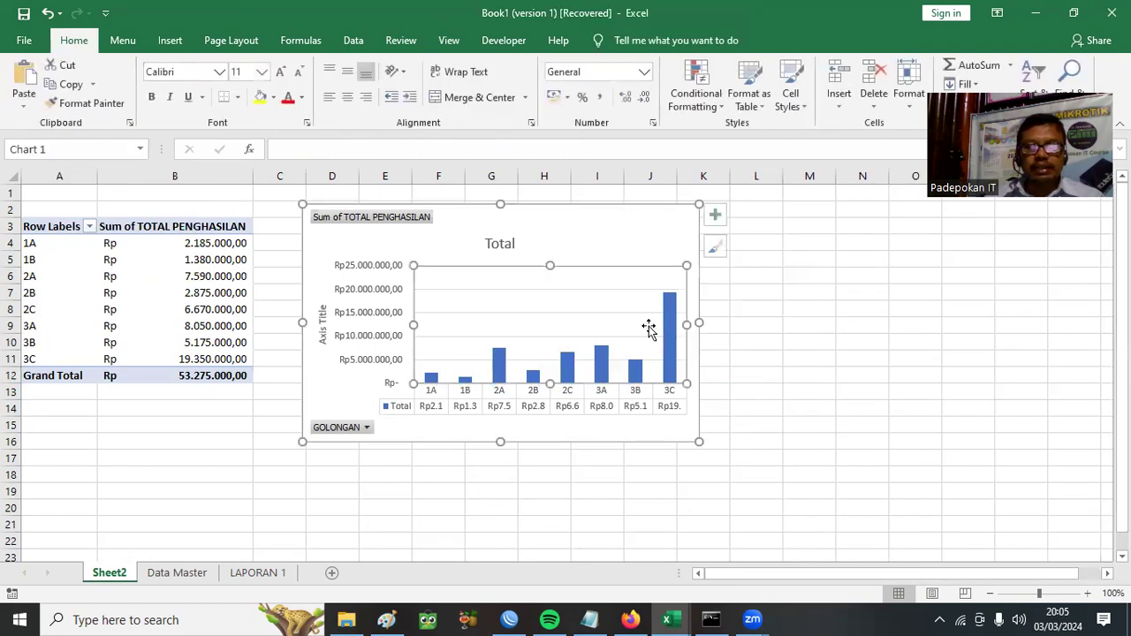
pyautogui.moveTo(698, 323); pyautogui.dragTo(799, 336)
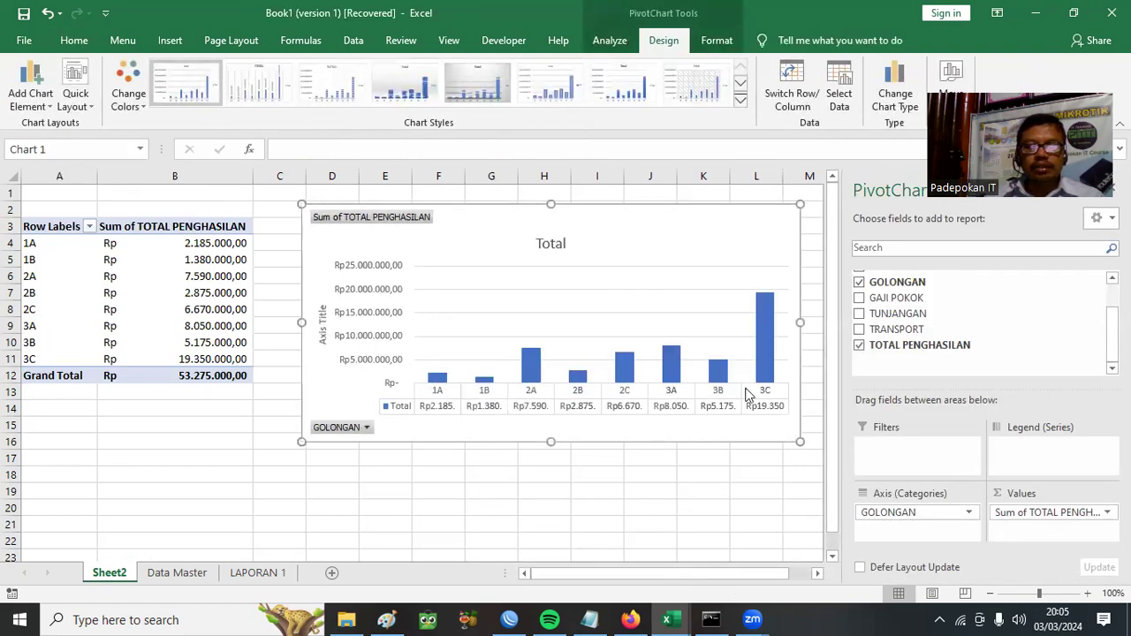
pyautogui.moveTo(552, 443); pyautogui.dragTo(552, 482)
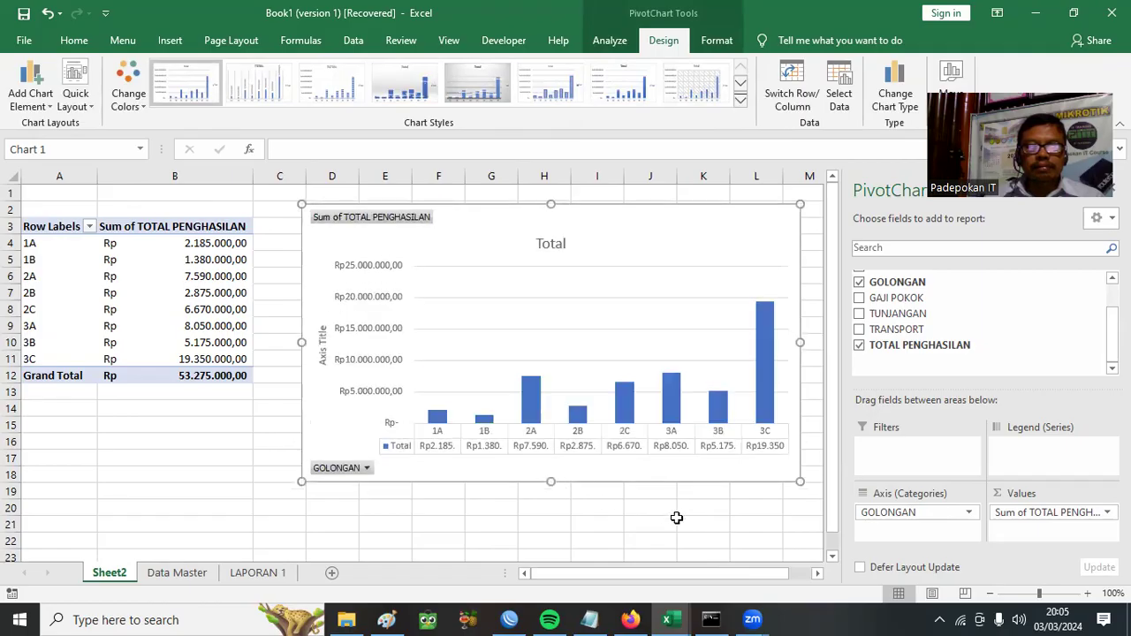
pyautogui.click(681, 522)
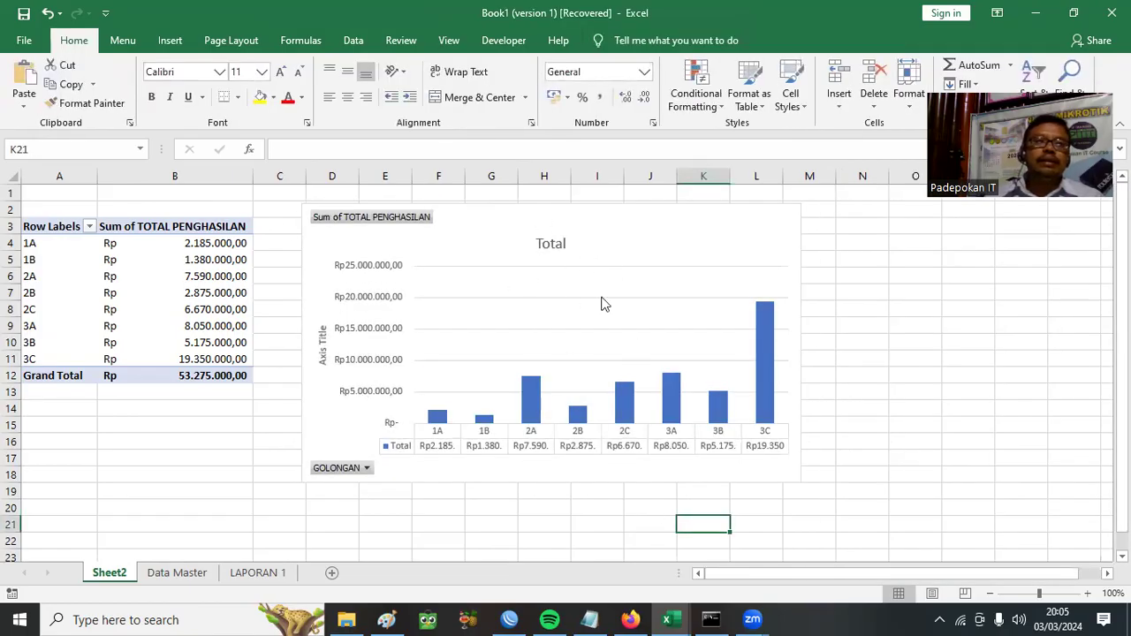
# - Change the chart title to "GRAFIK GAJI BERDASRKAN GOLONGAN"
pyautogui.click(546, 243)
pyautogui.doubleClick(547, 244)
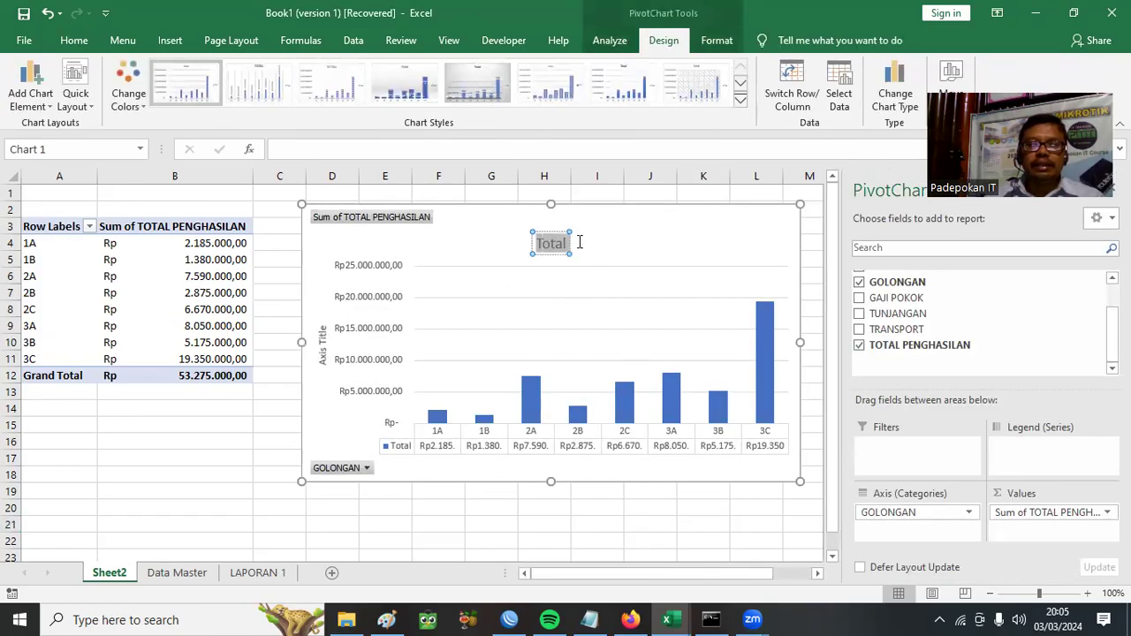
pyautogui.write('GRA')
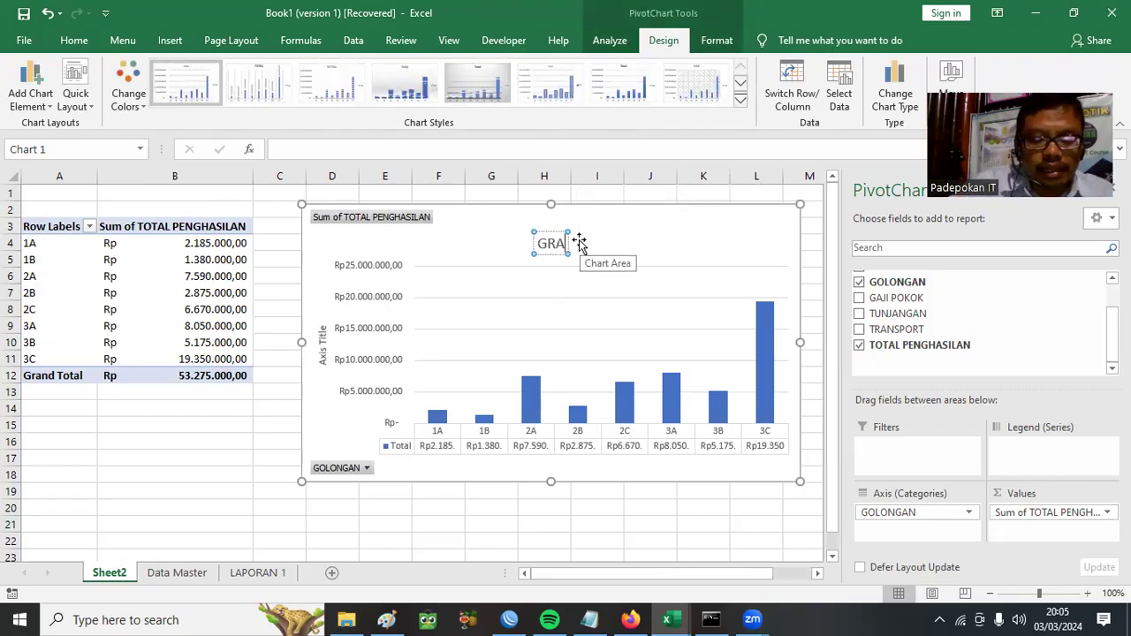
pyautogui.write('FIK GAJI BERDASARKAN GOLONGAN')
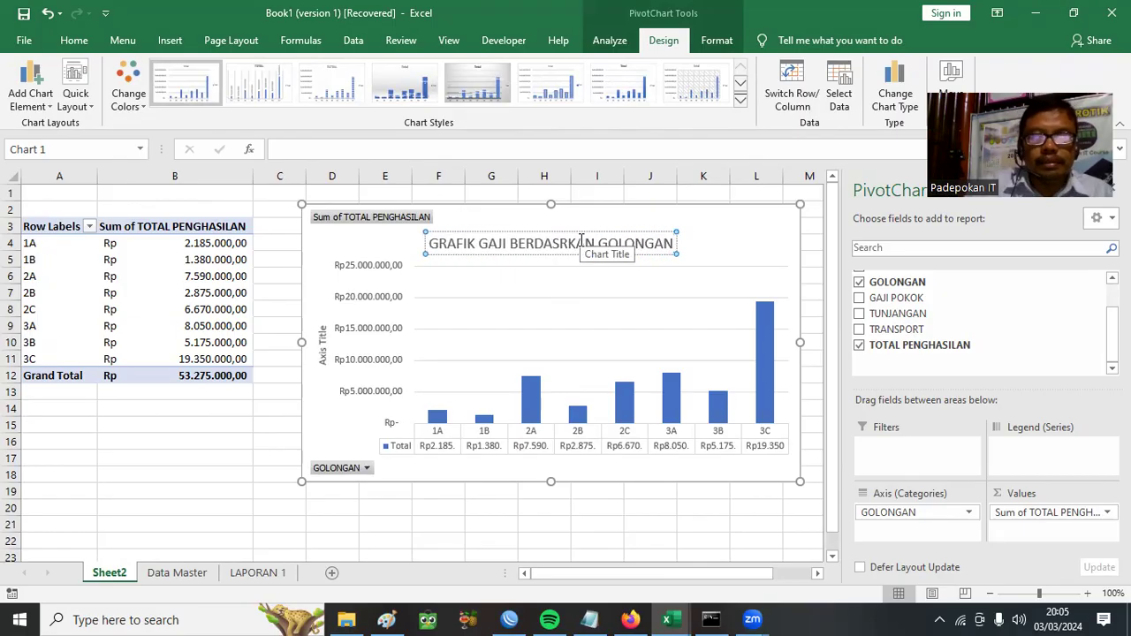
pyautogui.click(622, 510)
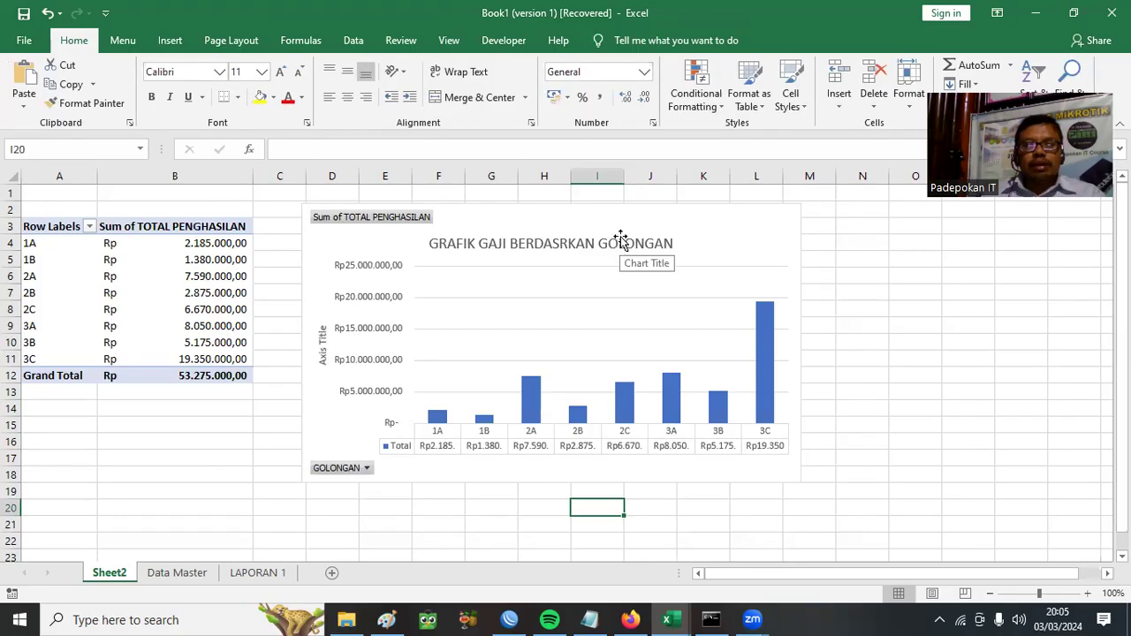
# - Filter the chart's GOLONGAN field to show only 2B
pyautogui.click(367, 469)
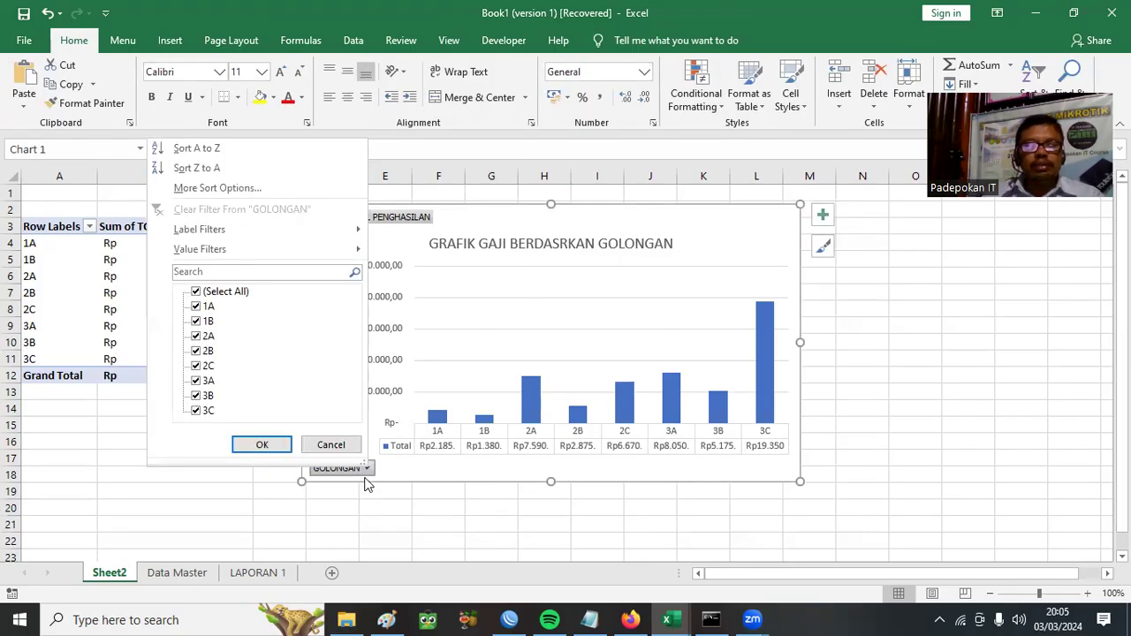
pyautogui.click(196, 291)
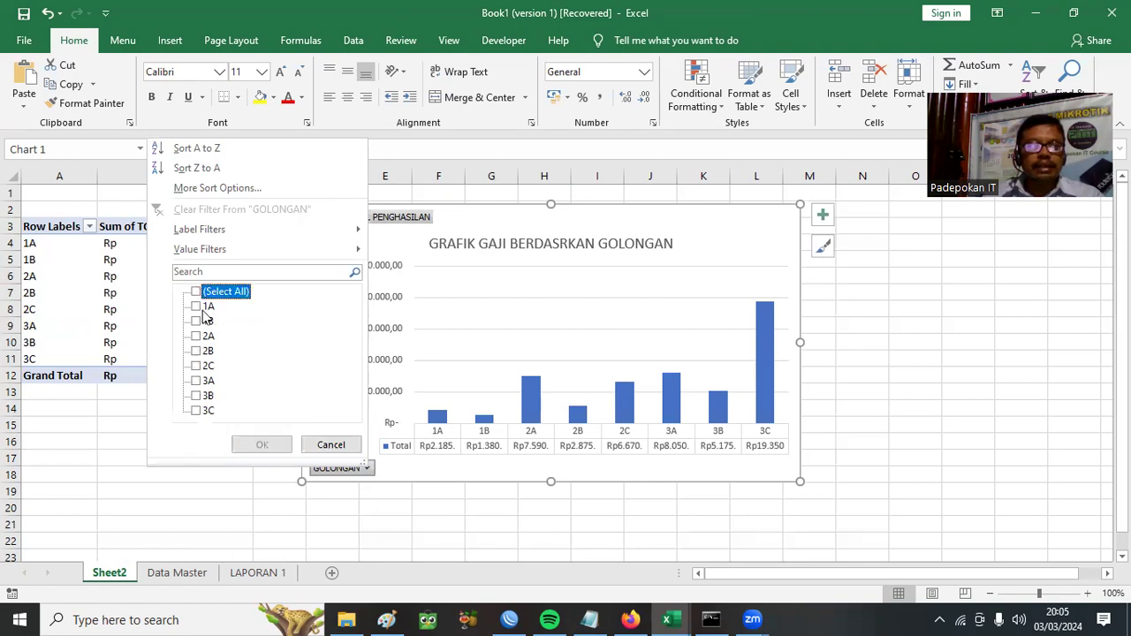
pyautogui.click(196, 350)
pyautogui.click(262, 445)
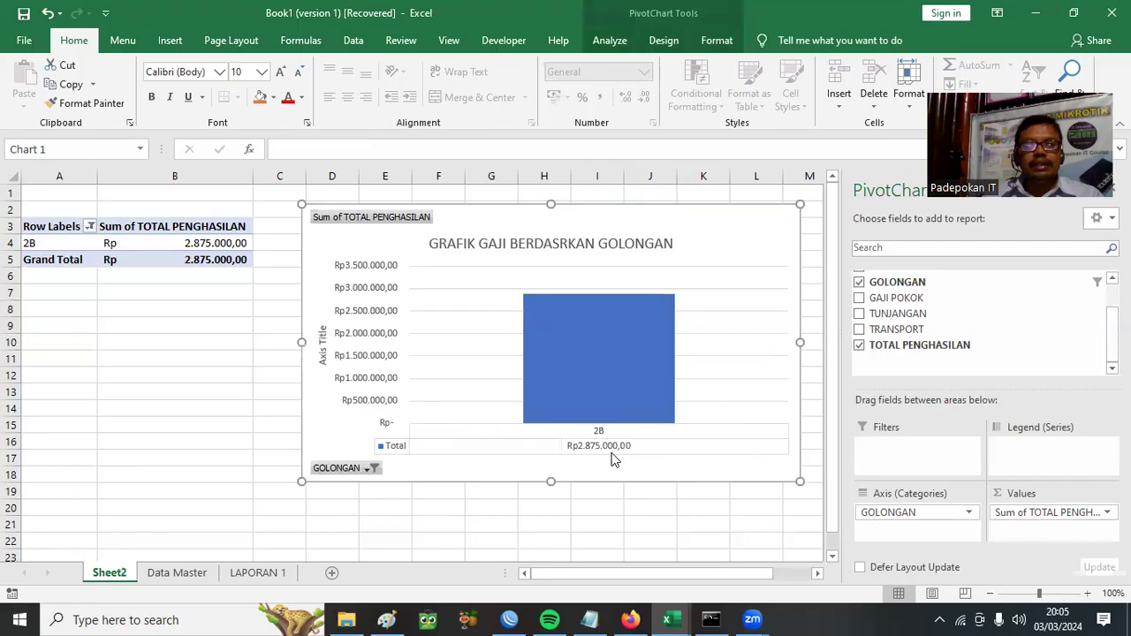
# - Extend the chart's GOLONGAN filter to include 2A and 2C as well as 2B
pyautogui.click(371, 469)
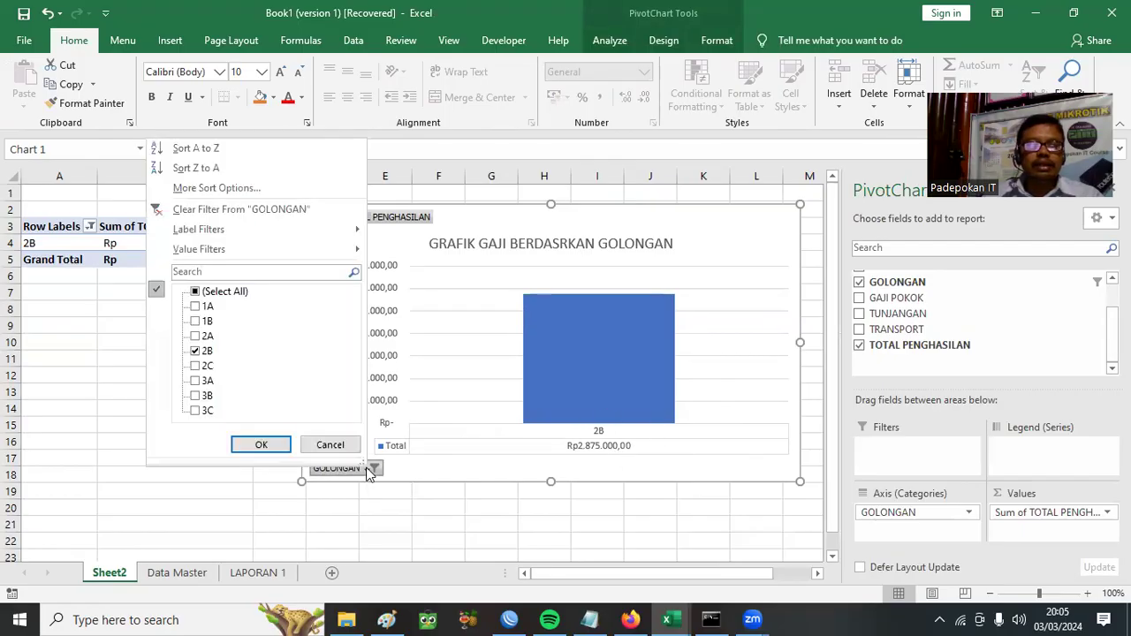
pyautogui.click(196, 367)
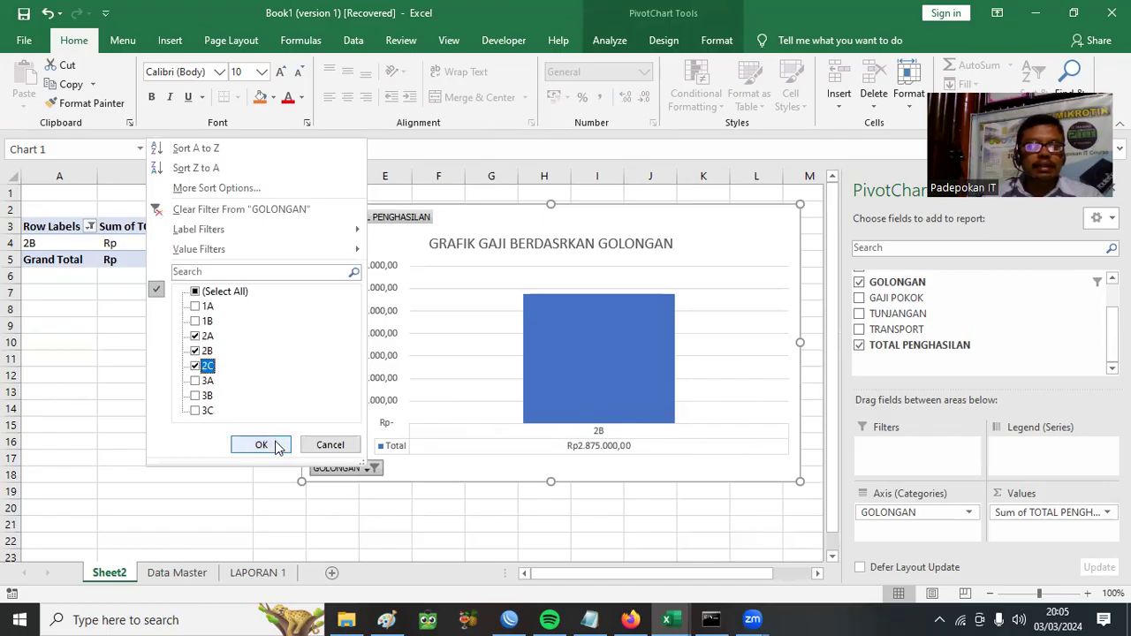
pyautogui.click(260, 444)
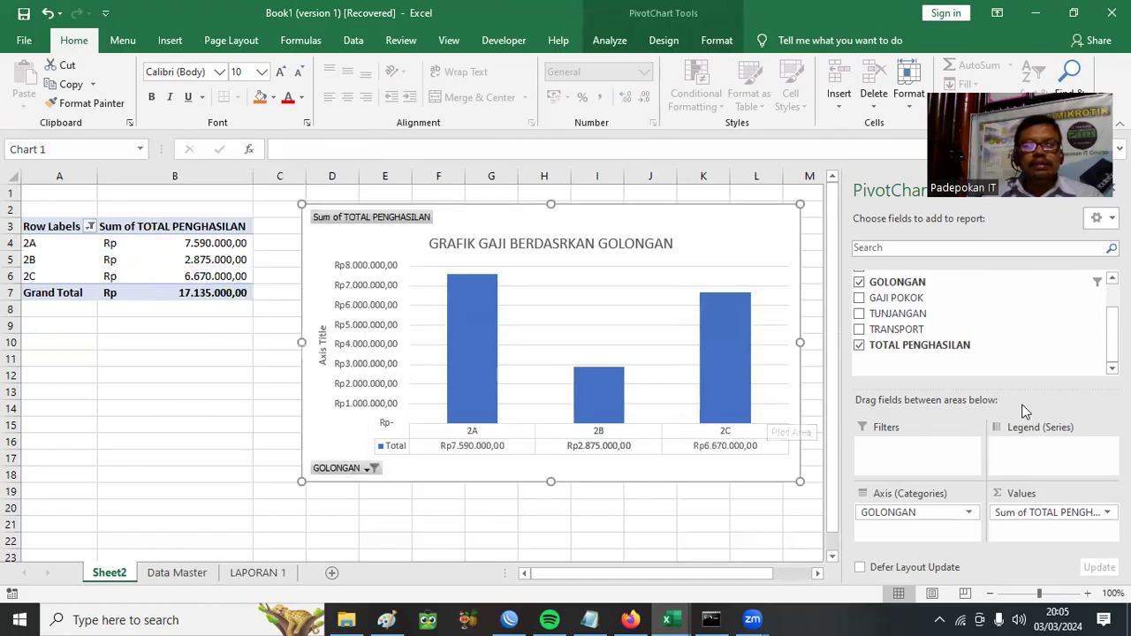
# - Restore all GOLONGAN items in the chart's filter
pyautogui.click(369, 470)
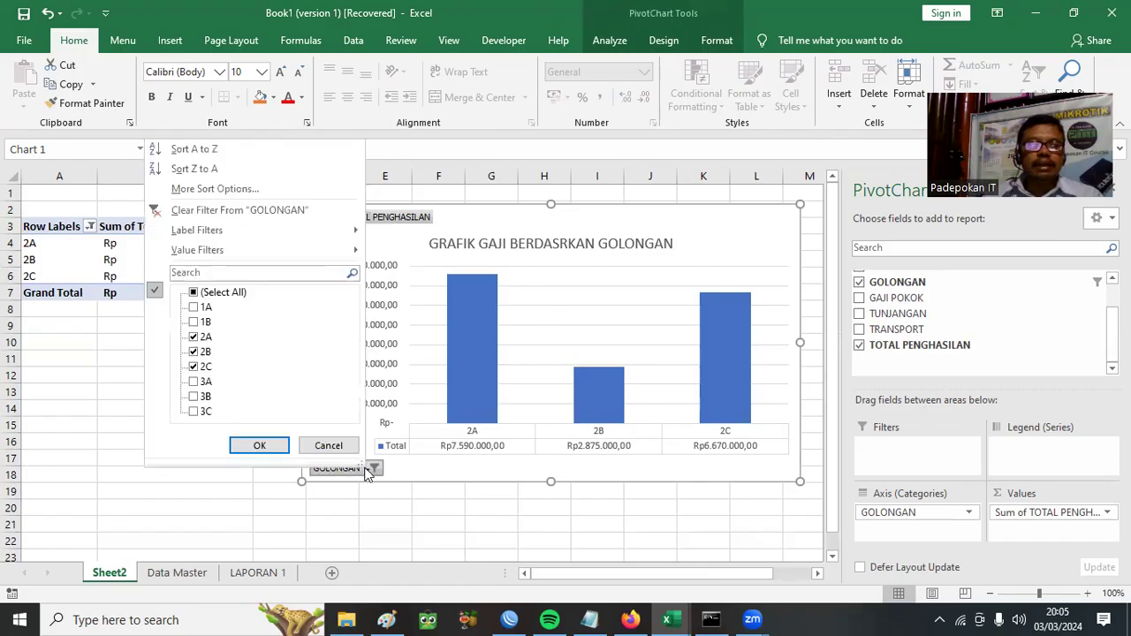
pyautogui.click(193, 291)
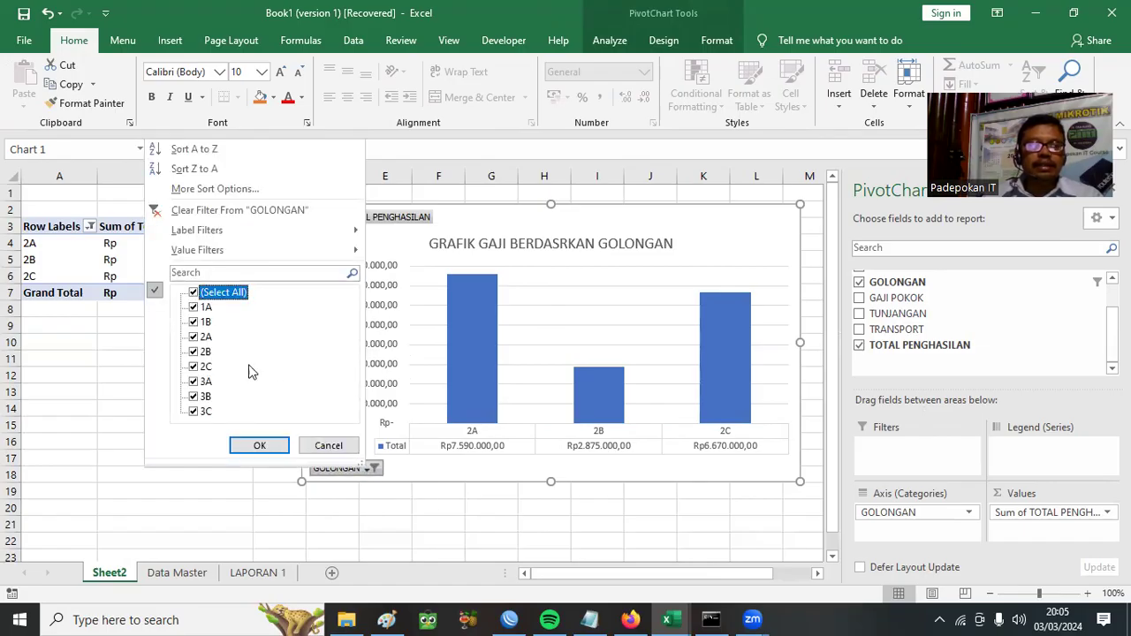
pyautogui.click(259, 444)
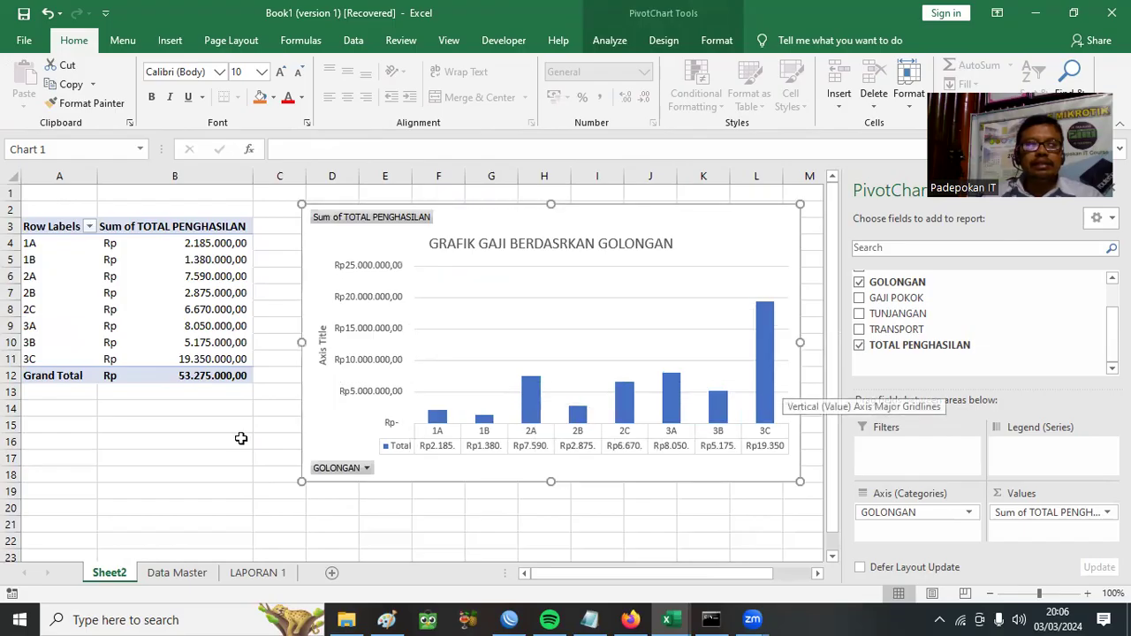
pyautogui.click(197, 444)
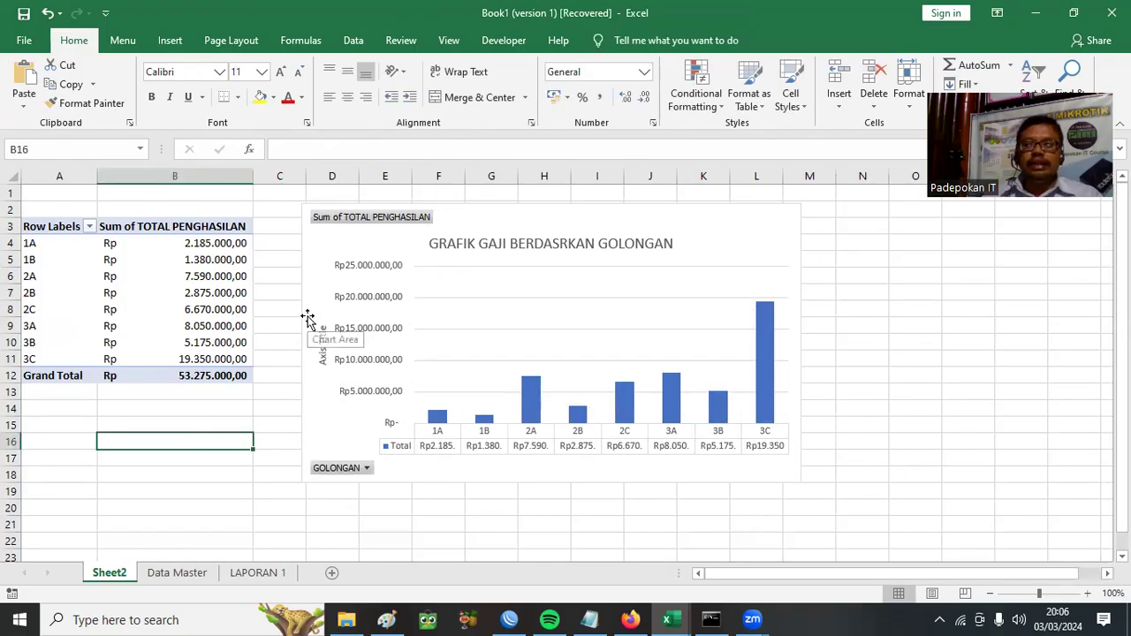
# - Rename Sheet2 as LAPORAN 2 and move it after the LAPORAN 1 sheet
pyautogui.rightClick(115, 574)
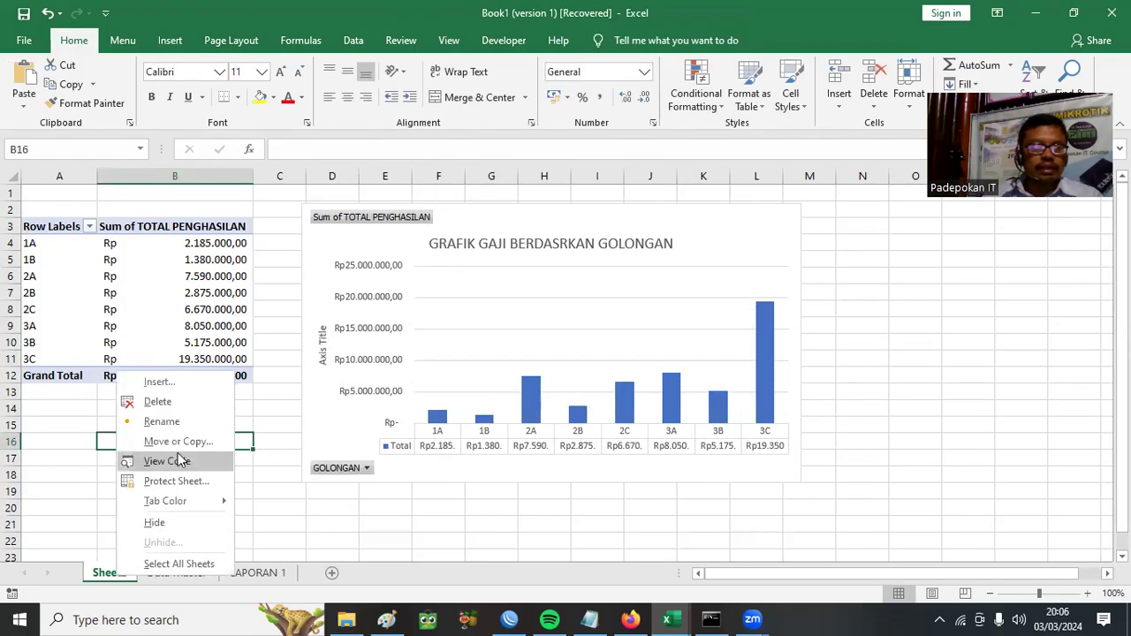
pyautogui.click(187, 421)
pyautogui.write('LAP')
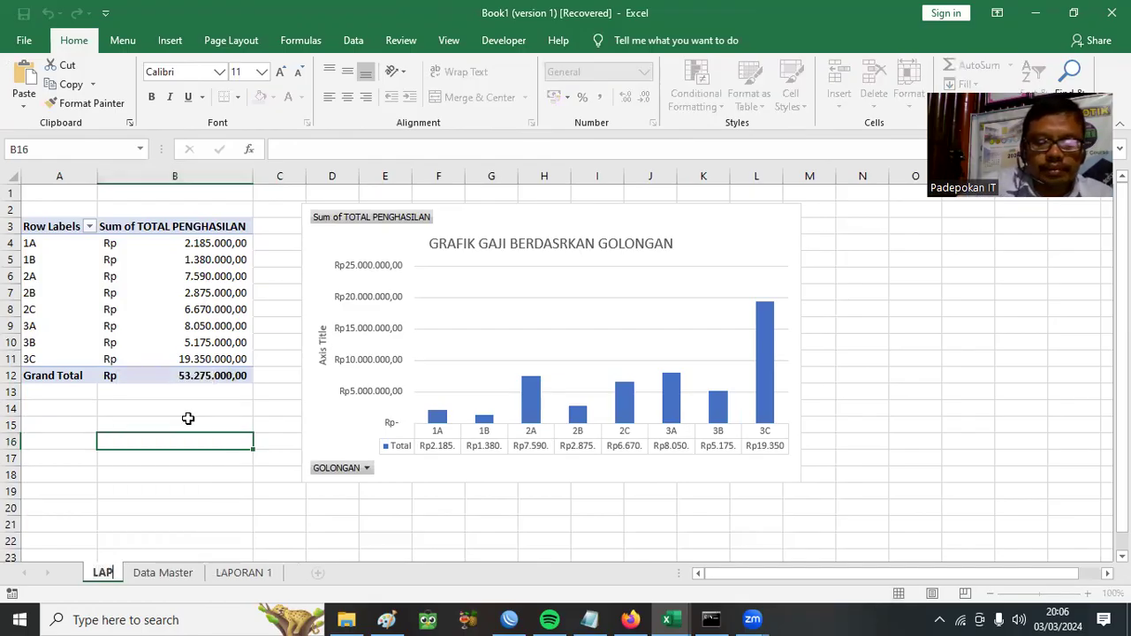
pyautogui.write('ORAN 2')
pyautogui.press('Return')
pyautogui.click(123, 525)
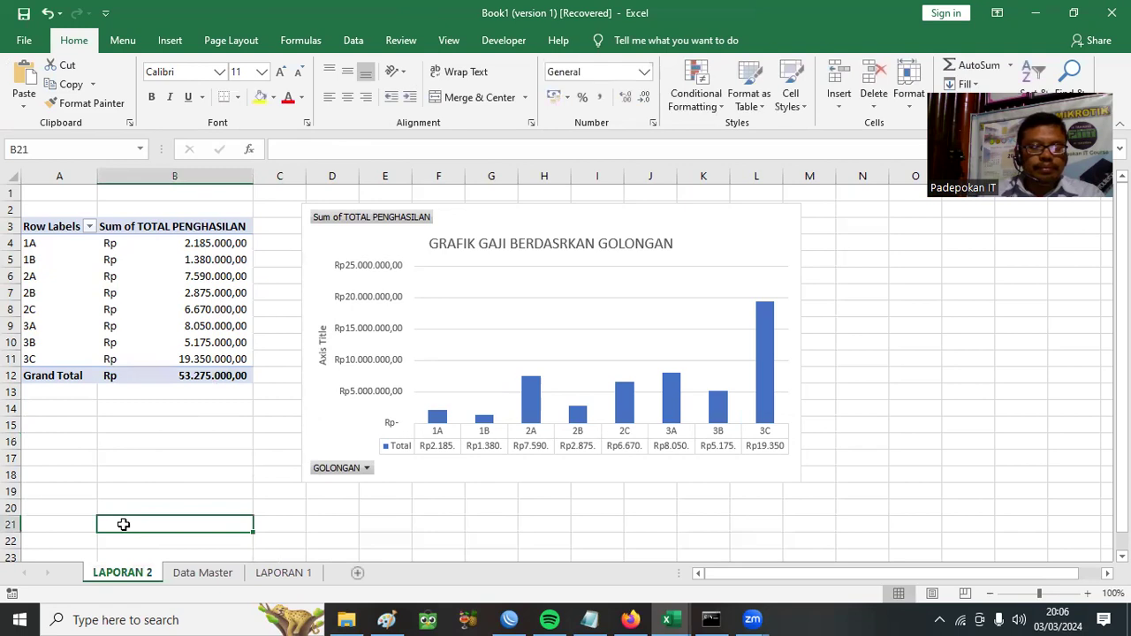
pyautogui.moveTo(122, 572); pyautogui.dragTo(311, 573)
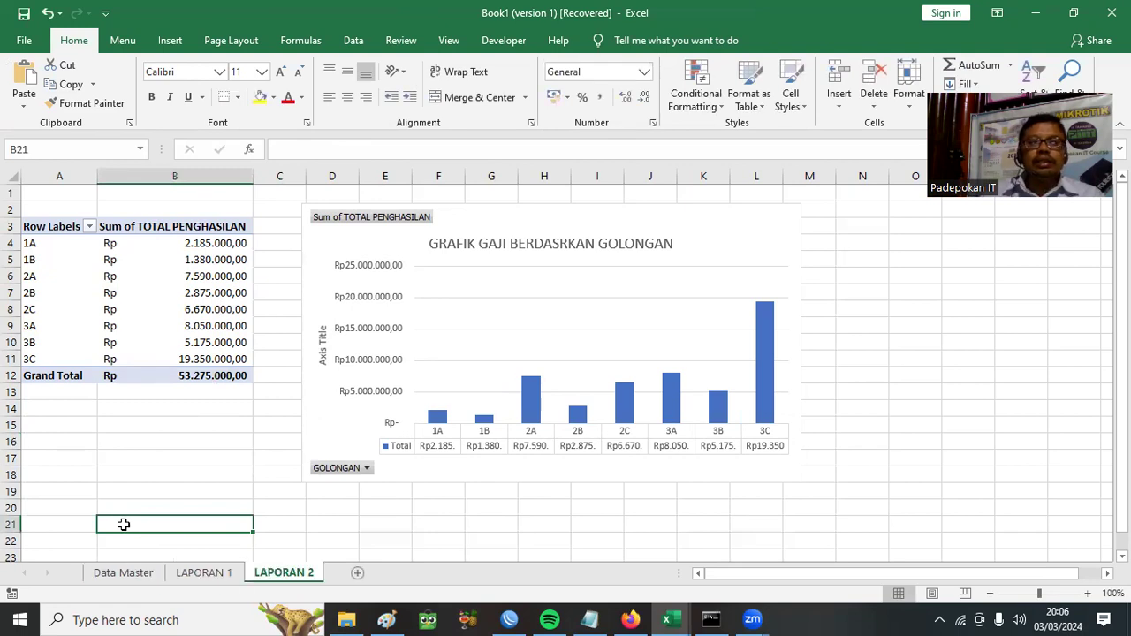
# - Switch to the Latihan Studi Kasus Excel workbook and examine the report layout on its LAPORAN 3 sheet
pyautogui.moveTo(668, 618)
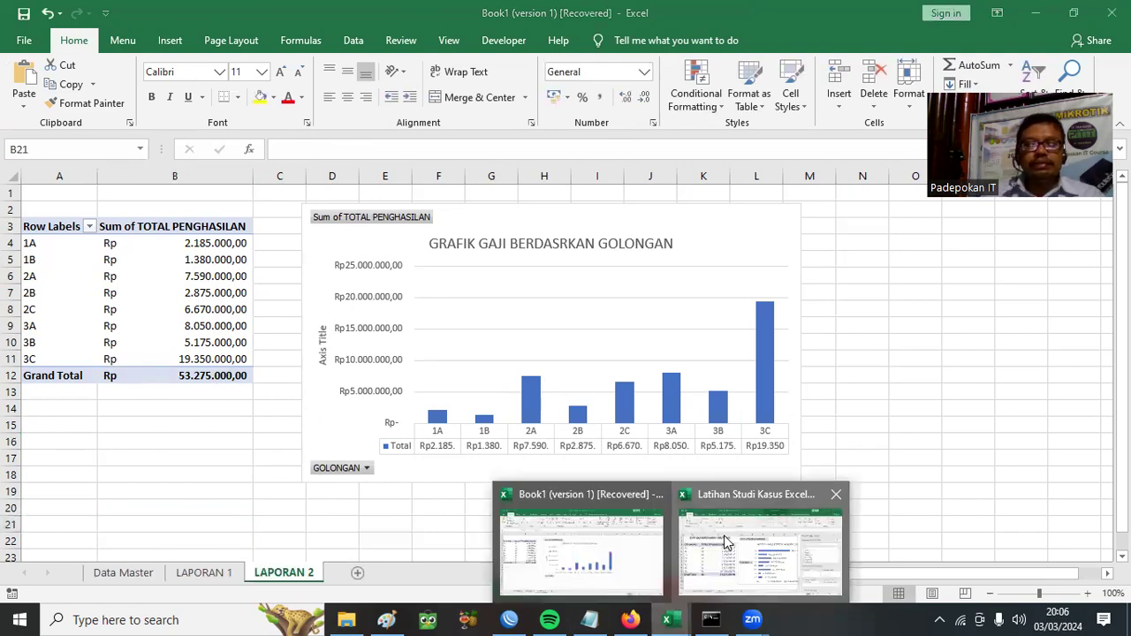
pyautogui.click(725, 542)
pyautogui.hotkey('ctrl', 'pagedown')
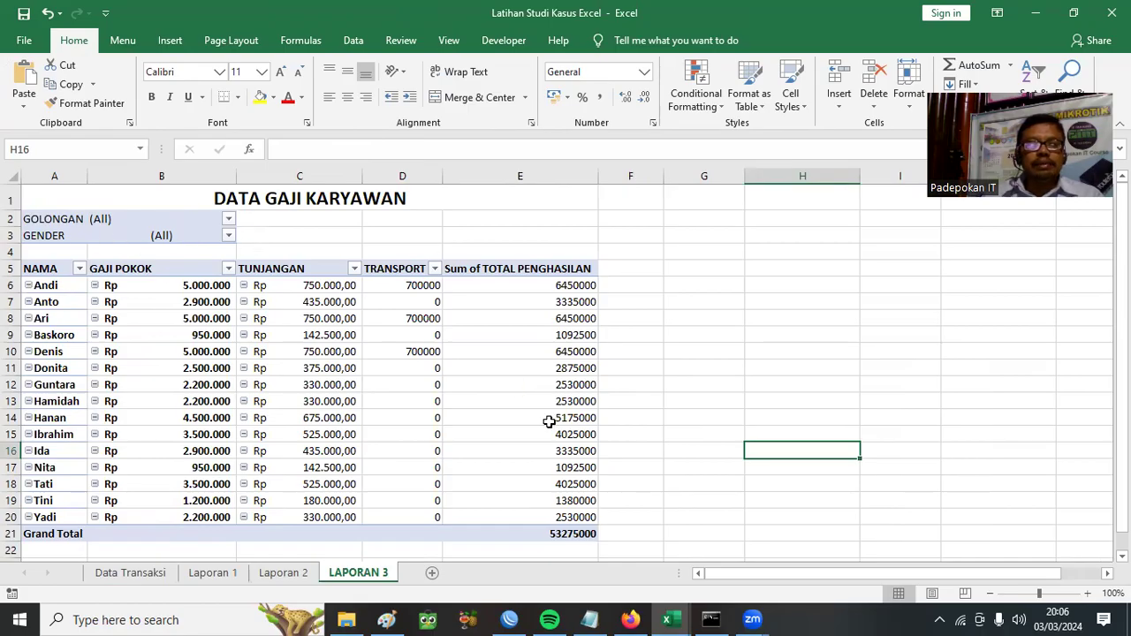
# - Return to the Book1 workbook and create a PivotTable on a new worksheet from Data Master range A3:H18
pyautogui.click(669, 619)
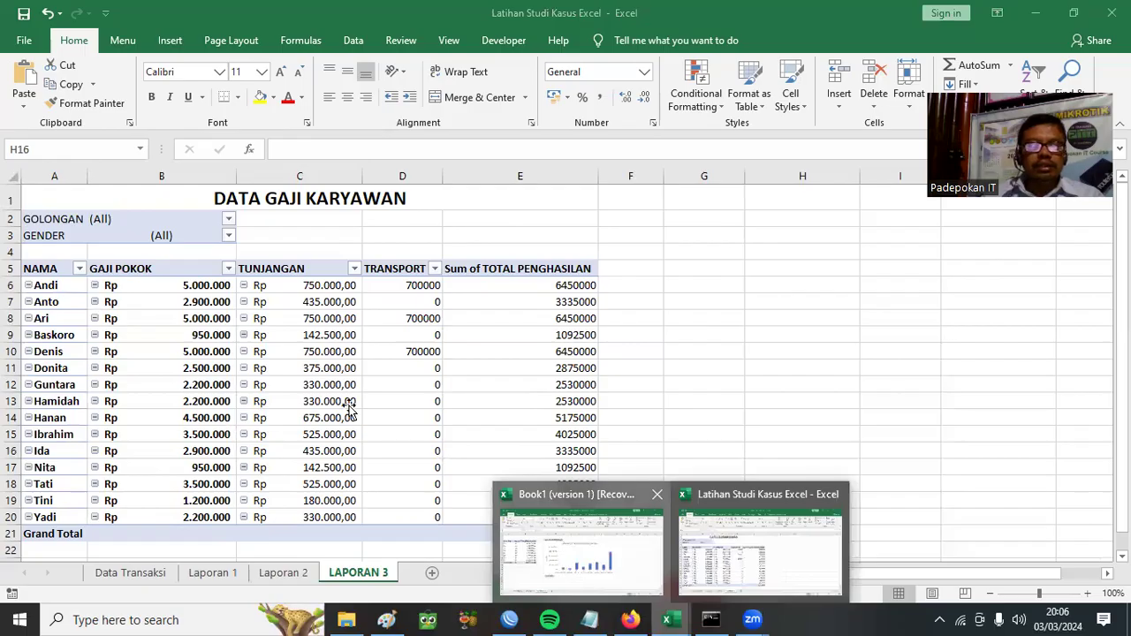
pyautogui.click(133, 573)
pyautogui.moveTo(52, 245); pyautogui.dragTo(703, 516)
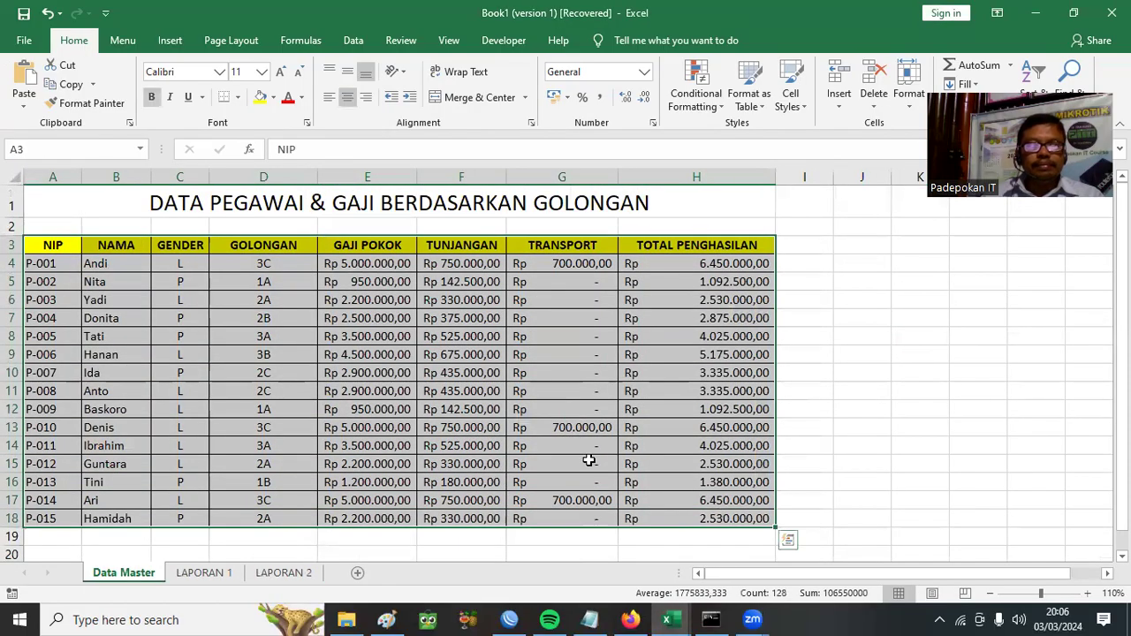
pyautogui.click(169, 39)
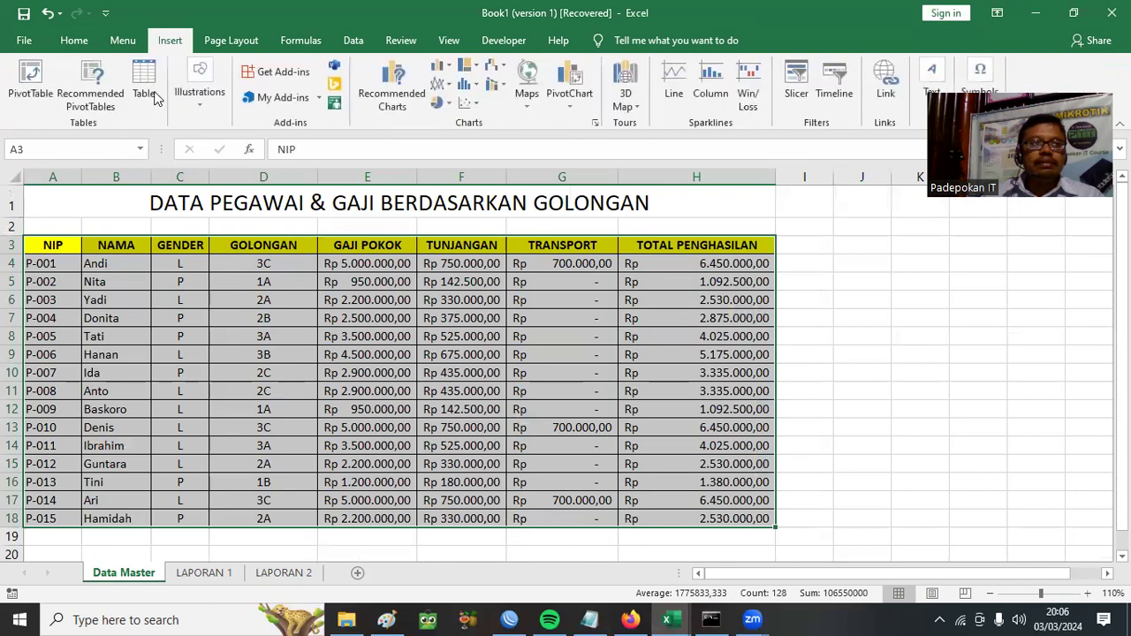
pyautogui.click(35, 78)
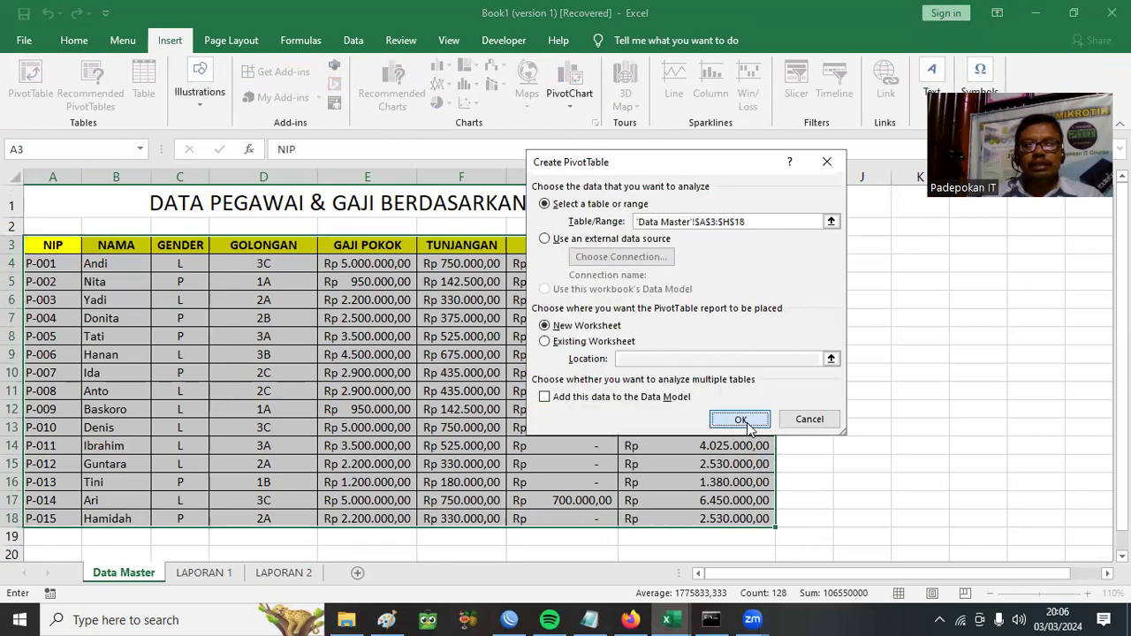
pyautogui.click(741, 420)
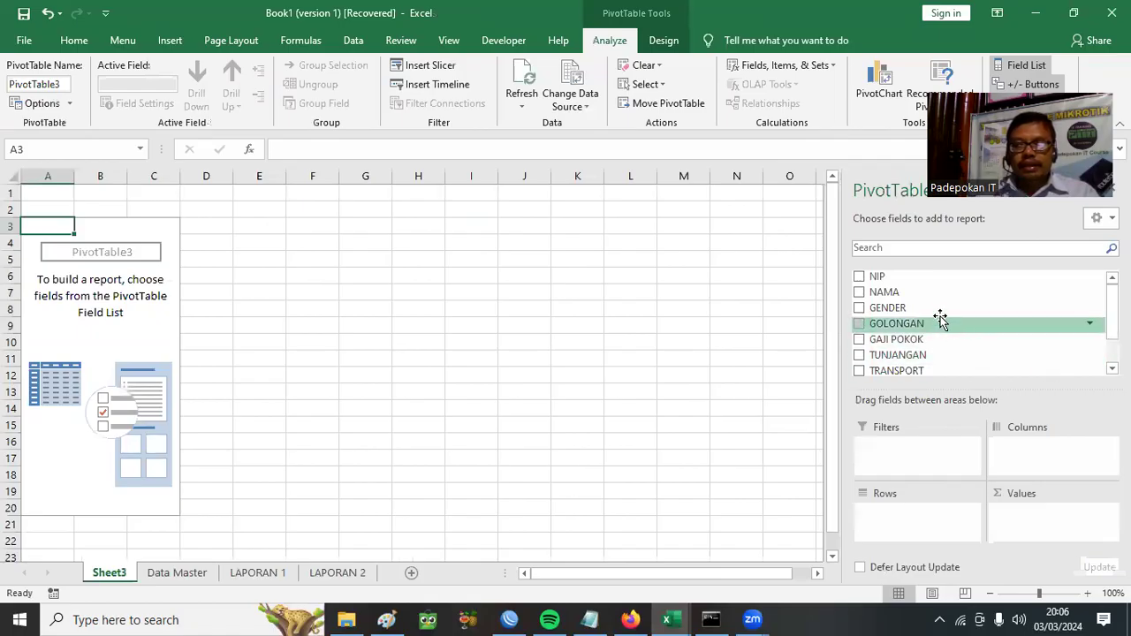
# - Add NAMA to the new PivotTable's Rows, and GOLONGAN and GENDER to its Filters
pyautogui.moveTo(919, 293); pyautogui.dragTo(887, 530)
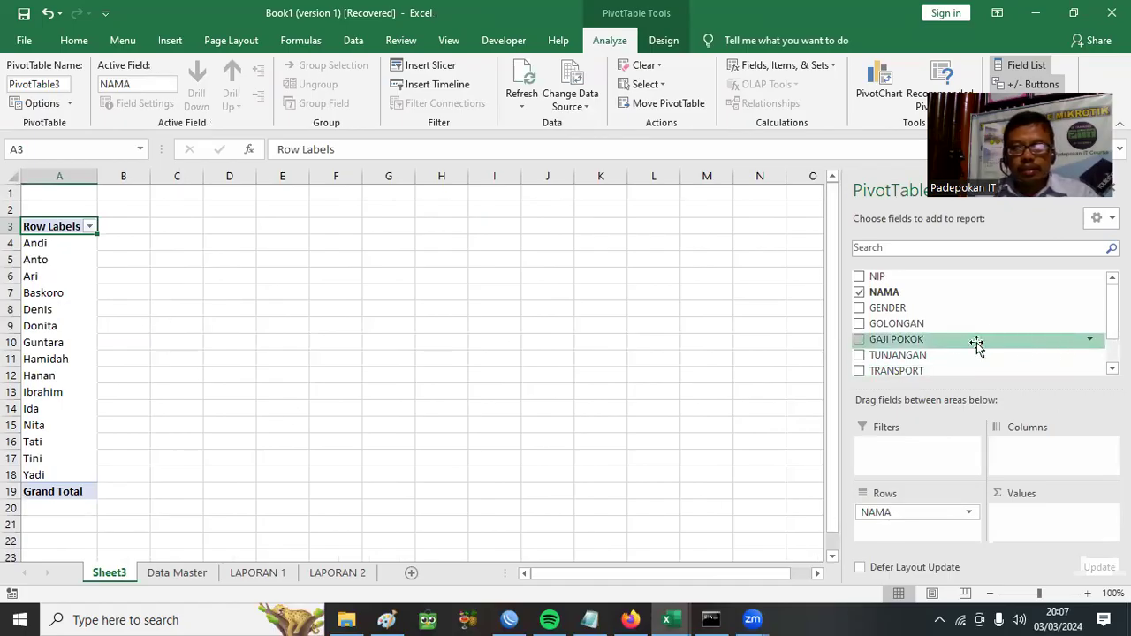
pyautogui.moveTo(924, 326); pyautogui.dragTo(921, 453)
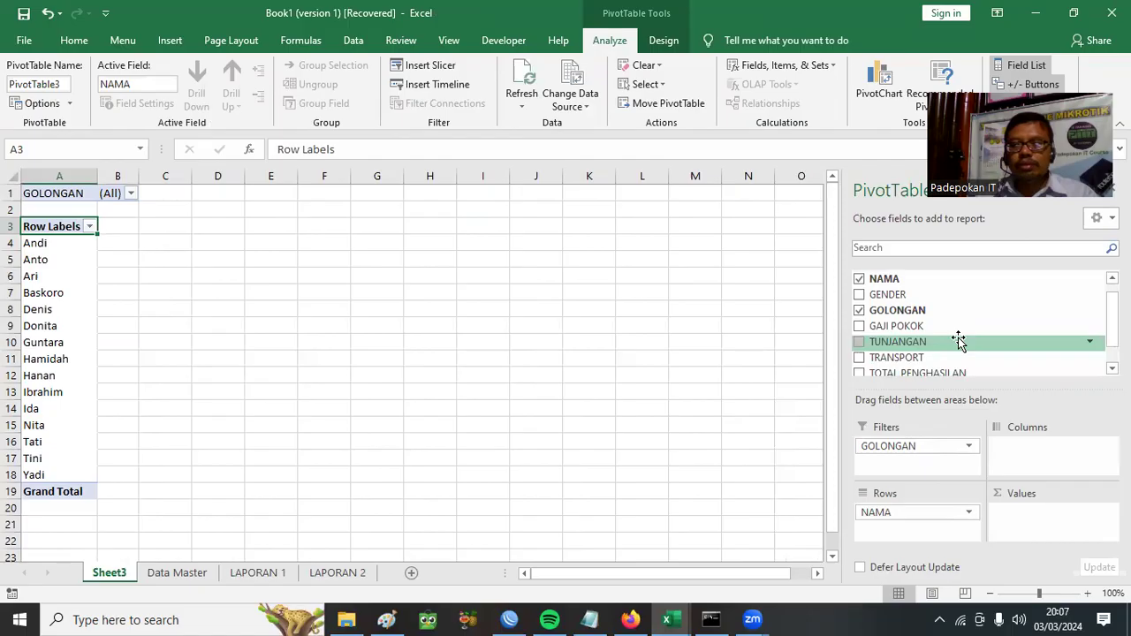
pyautogui.moveTo(895, 295); pyautogui.dragTo(906, 468)
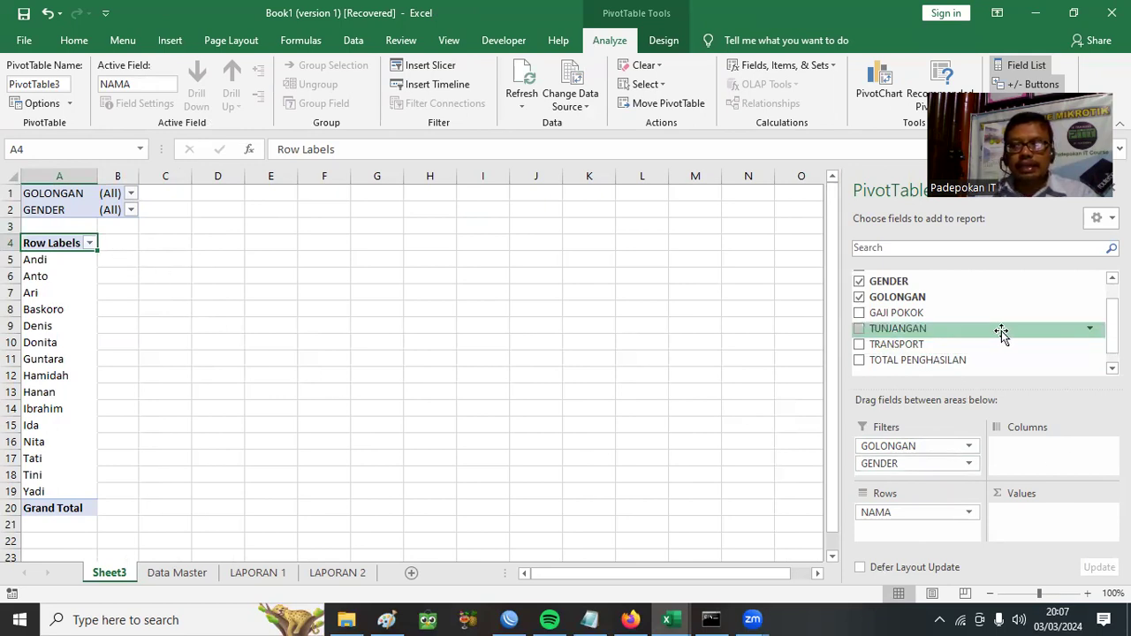
# - Add the GAJI POKOK, TUNJANGAN and TRANSPORT fields to the PivotTable's Rows, below NAMA
pyautogui.moveTo(937, 315); pyautogui.dragTo(910, 538)
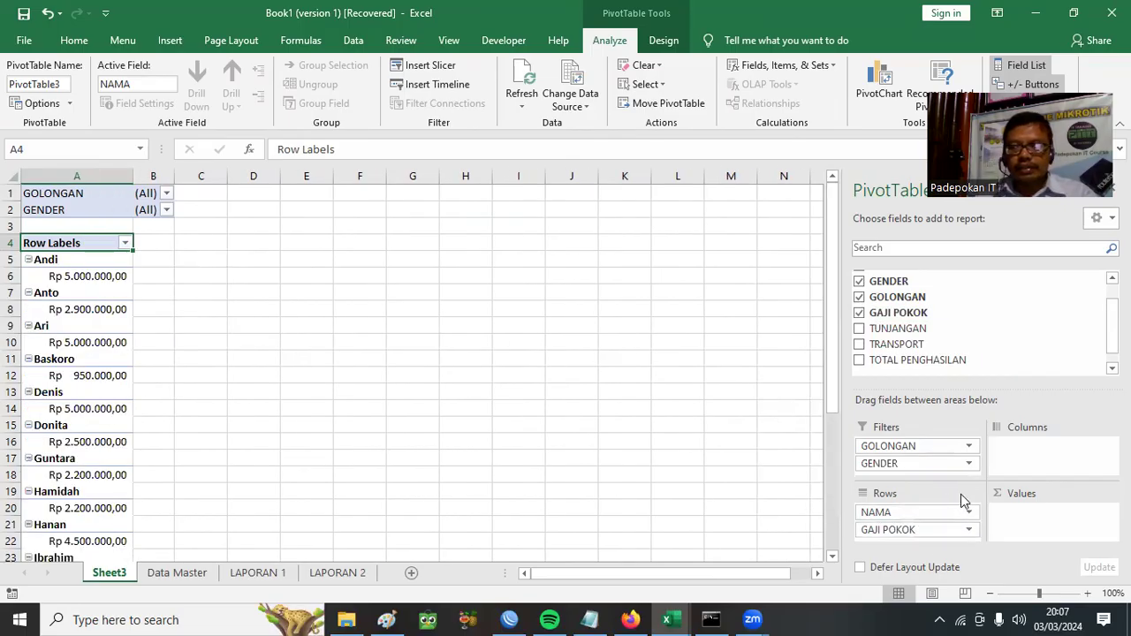
pyautogui.moveTo(916, 330); pyautogui.dragTo(891, 373)
pyautogui.moveTo(896, 328); pyautogui.dragTo(910, 541)
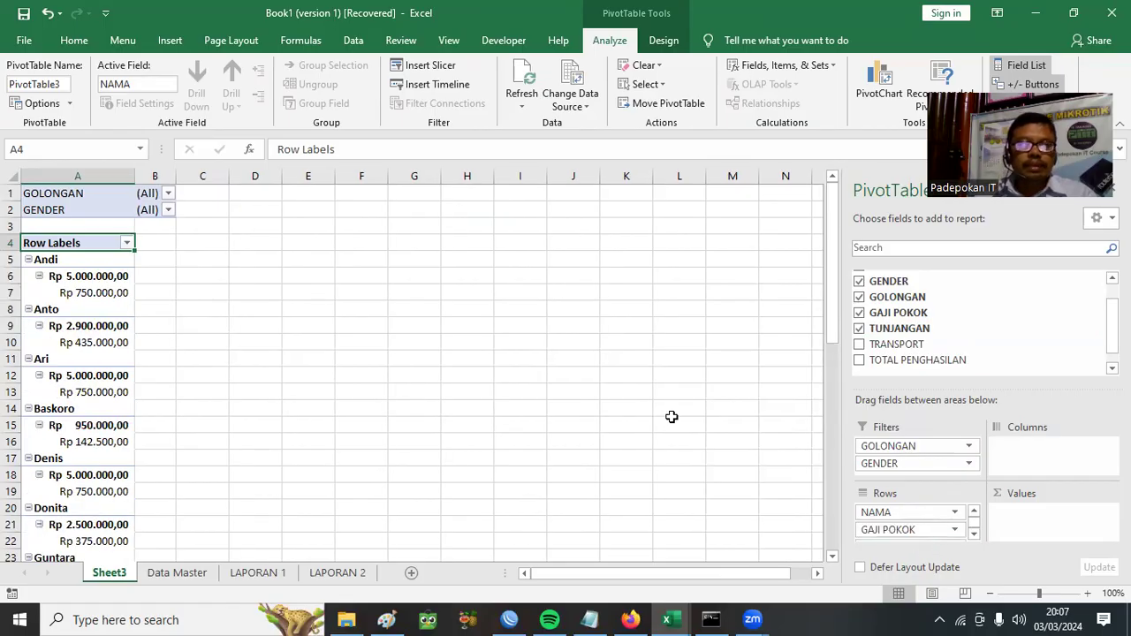
pyautogui.moveTo(894, 344); pyautogui.dragTo(918, 537)
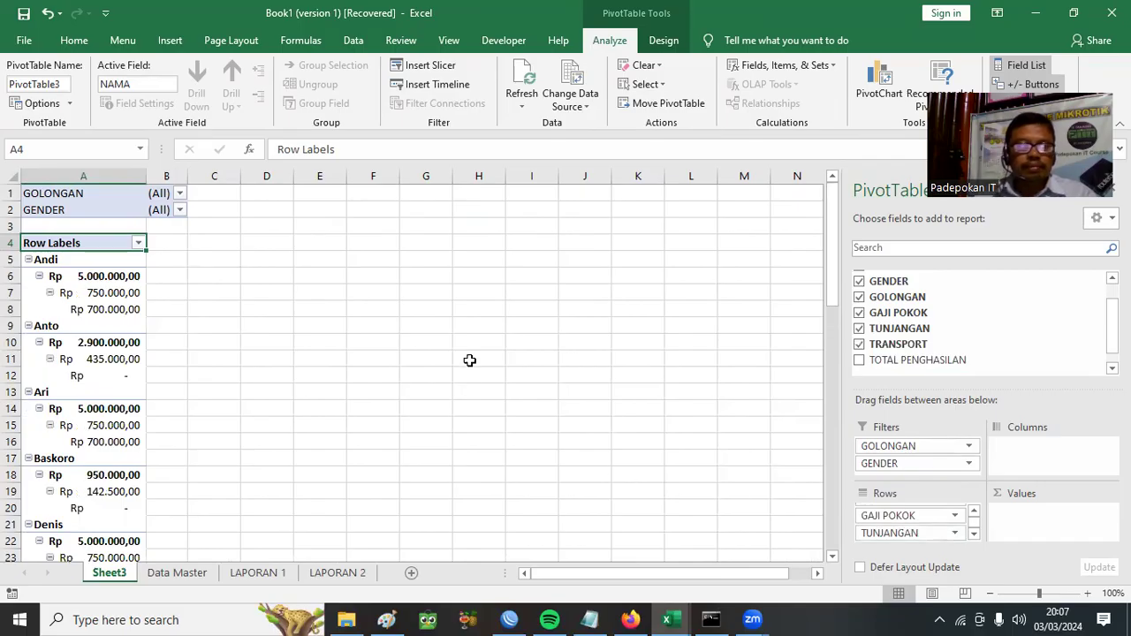
# - Add the TOTAL PENGHASILAN field to the PivotTable's Values as a sum
pyautogui.scroll(-1, 502, 336)
pyautogui.scroll(-1, 992, 379)
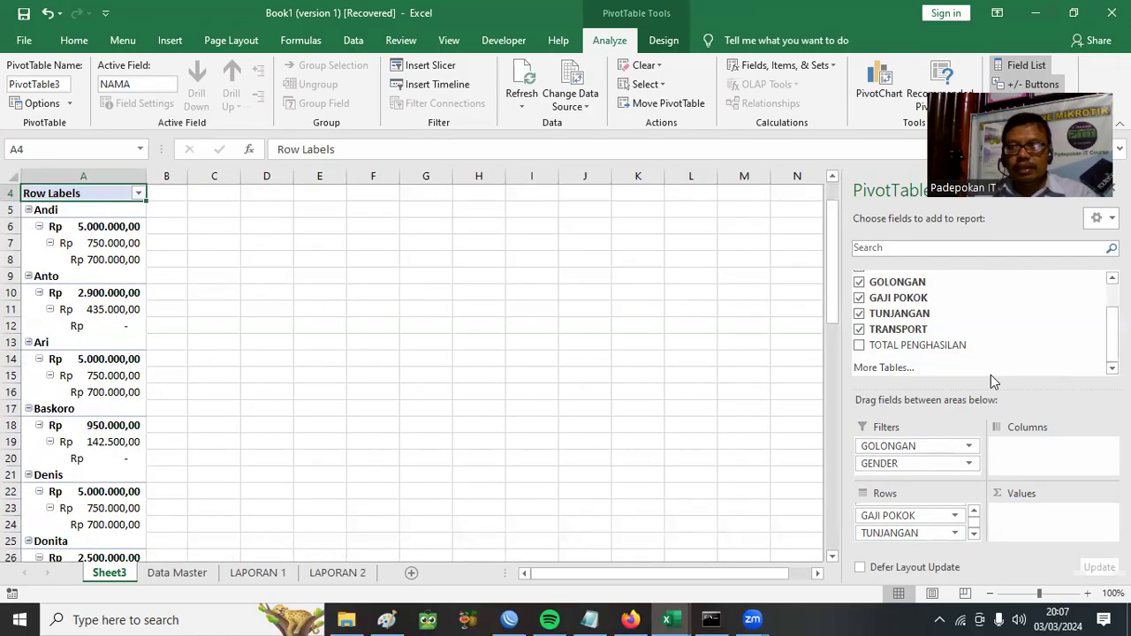
pyautogui.moveTo(922, 345); pyautogui.dragTo(1051, 532)
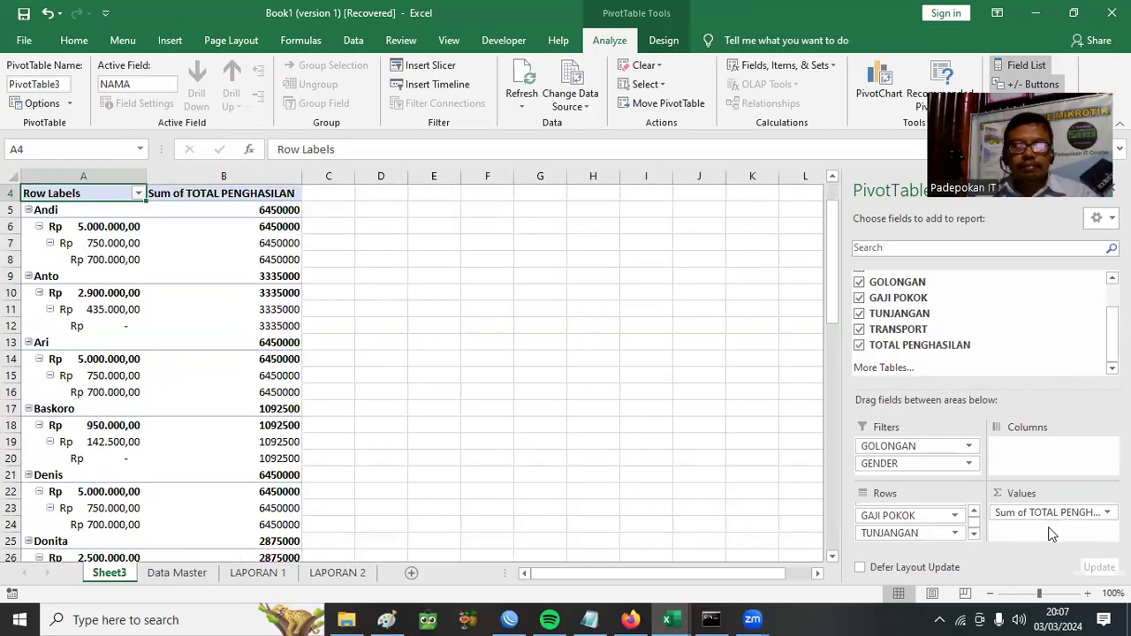
pyautogui.click(578, 318)
pyautogui.scroll(1, 579, 316)
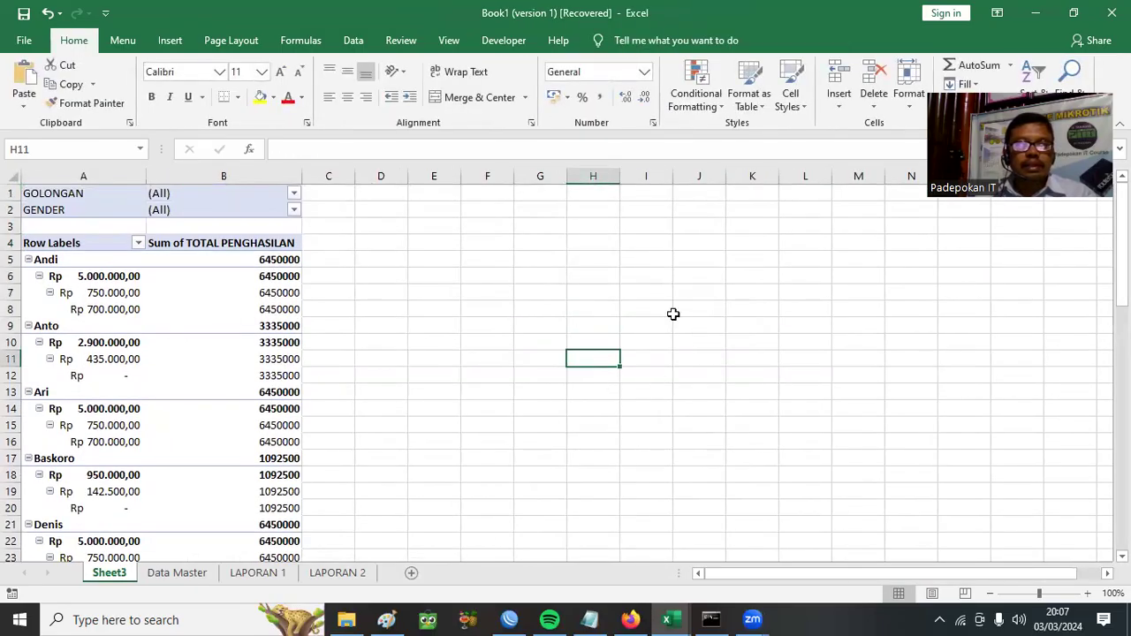
pyautogui.click(170, 291)
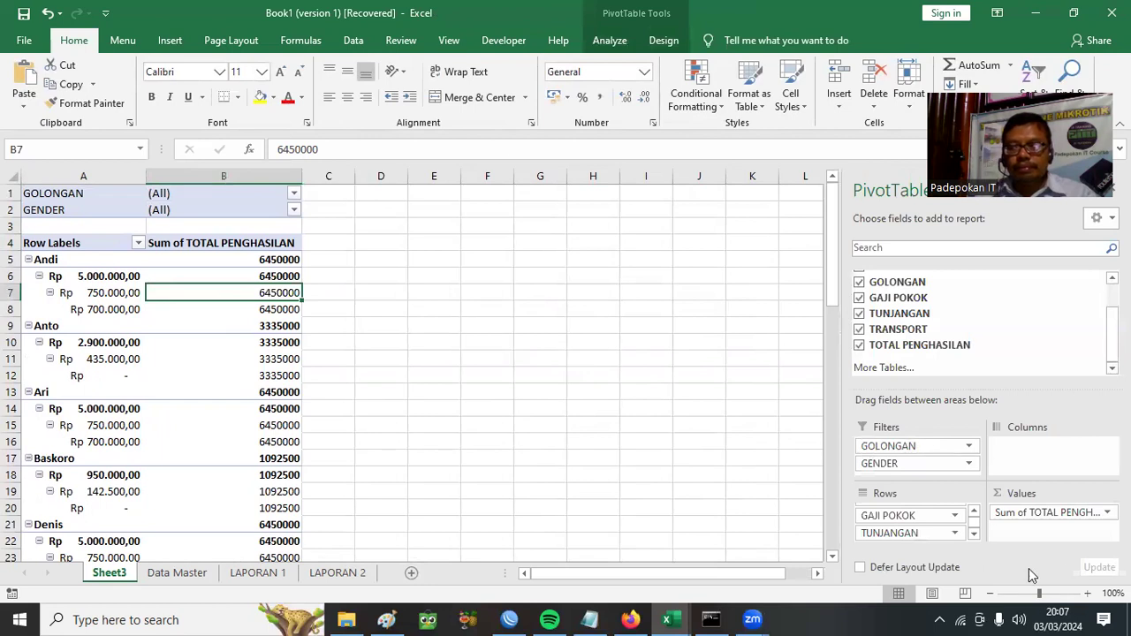
pyautogui.click(973, 511)
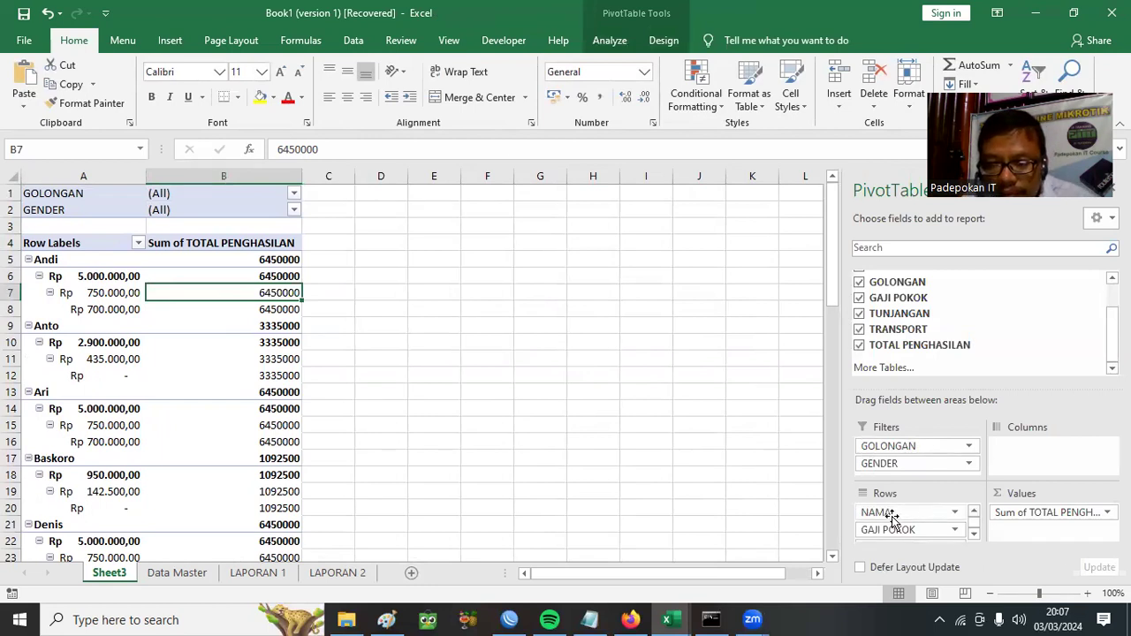
pyautogui.click(927, 513)
pyautogui.click(762, 508)
pyautogui.click(163, 274)
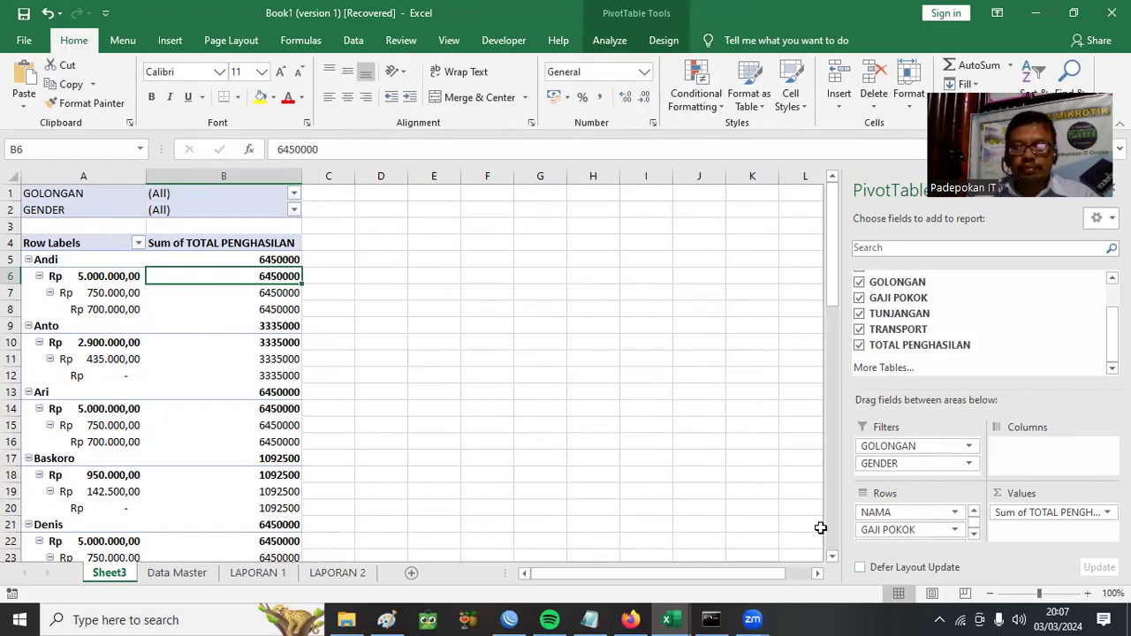
pyautogui.hotkey('ctrl', 'z')
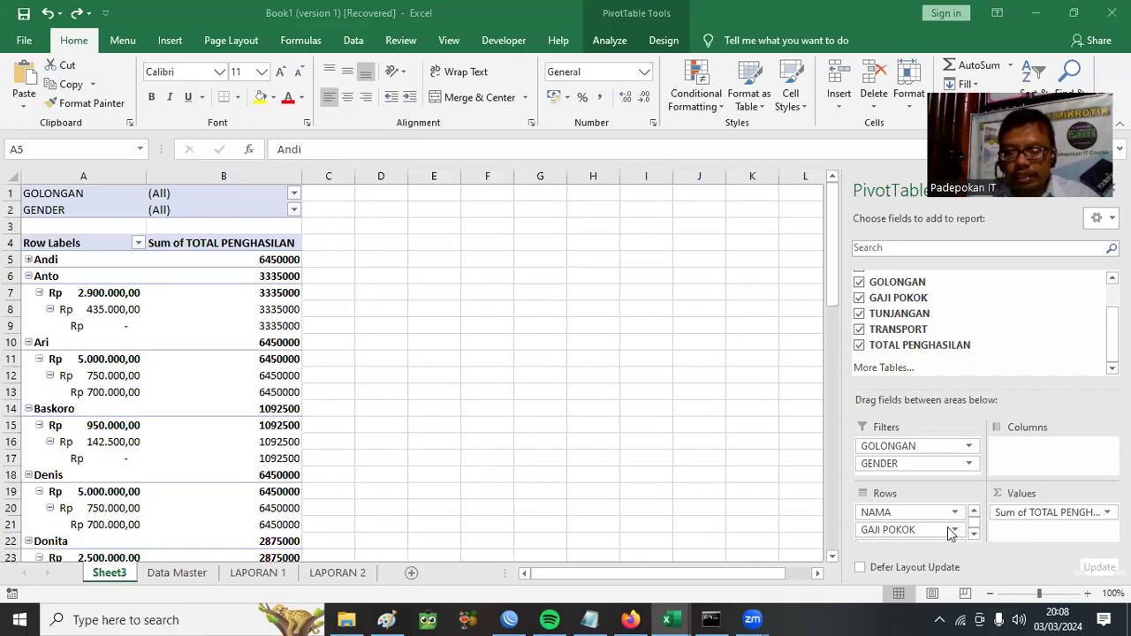
# - Move GAJI POKOK, TUNJANGAN and TRANSPORT from Rows to Values, placing each one directly after Sum of TOTAL PENGHASILAN
pyautogui.click(899, 532)
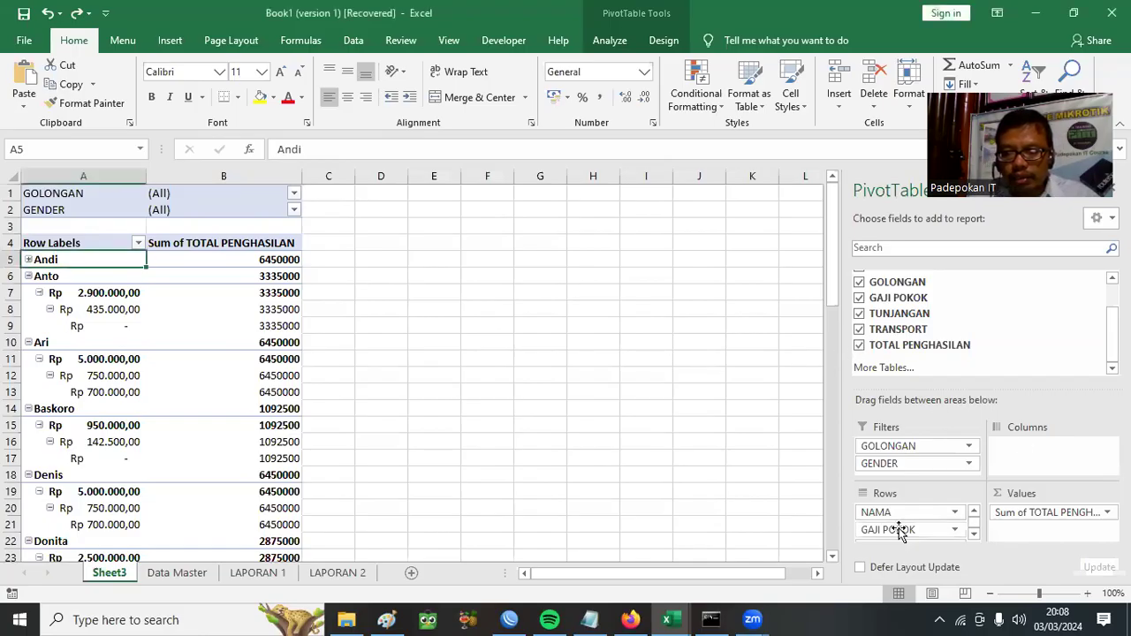
pyautogui.moveTo(899, 532); pyautogui.dragTo(1032, 537)
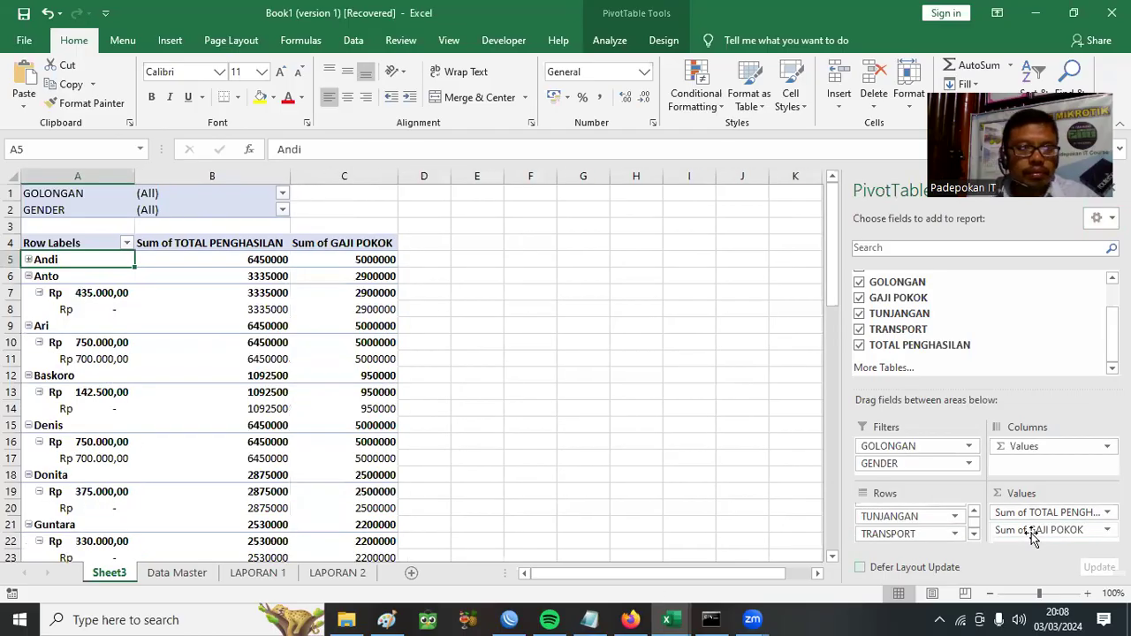
pyautogui.moveTo(892, 519); pyautogui.dragTo(1035, 535)
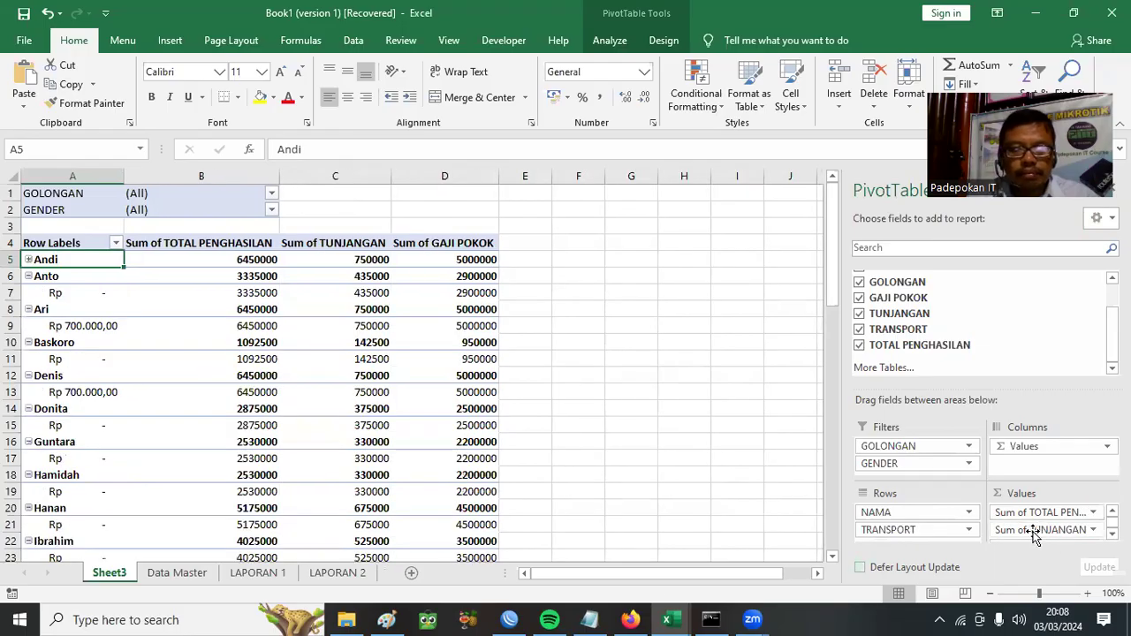
pyautogui.moveTo(892, 529); pyautogui.dragTo(1034, 534)
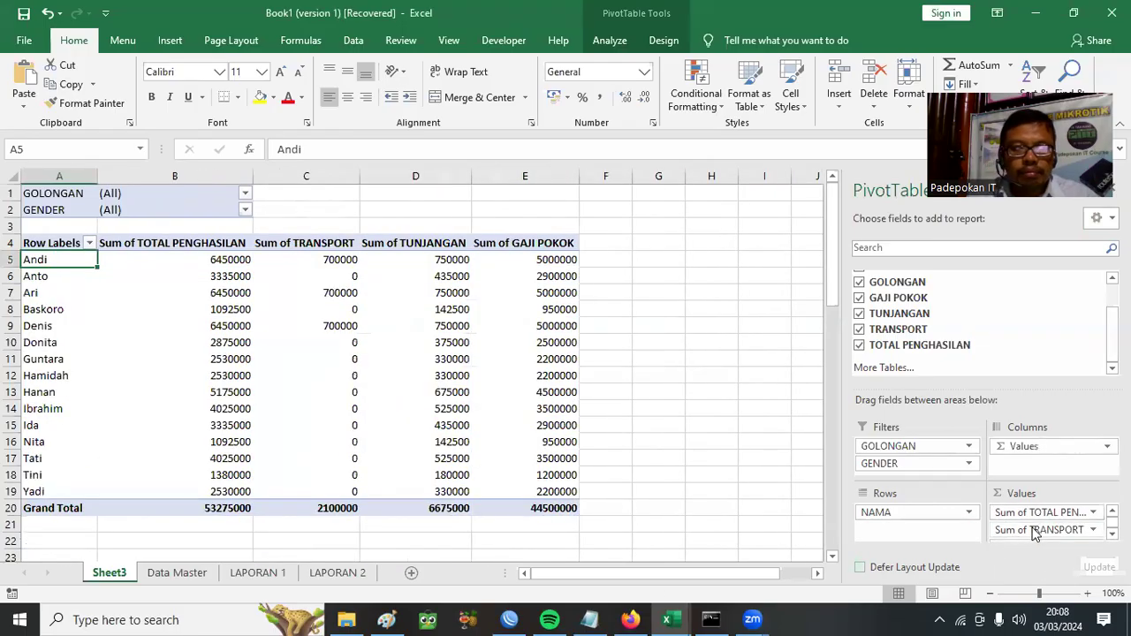
pyautogui.click(729, 343)
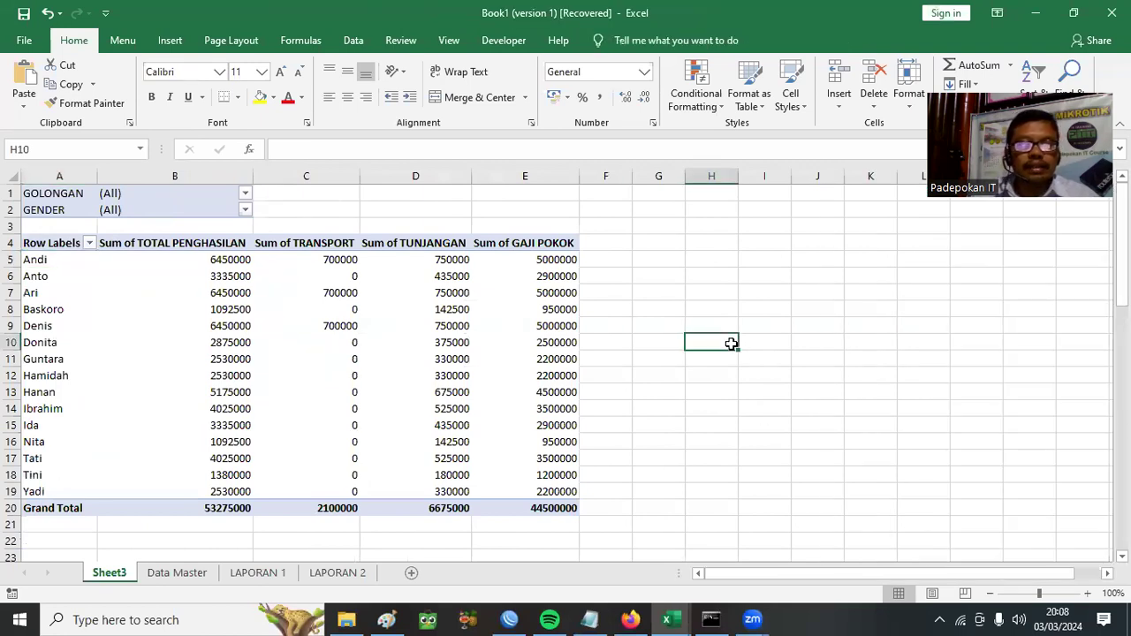
# - Format the PivotTable values in B5:E20 with the Rp English (Indonesia) accounting format
pyautogui.click(222, 310)
pyautogui.moveTo(214, 259); pyautogui.dragTo(545, 505)
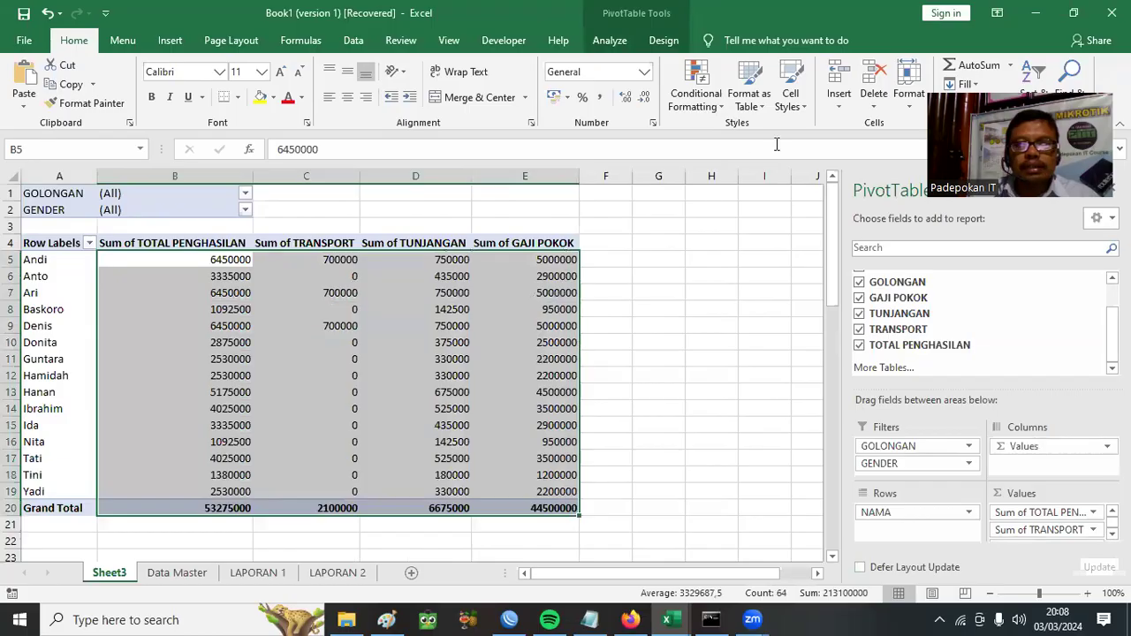
pyautogui.click(567, 97)
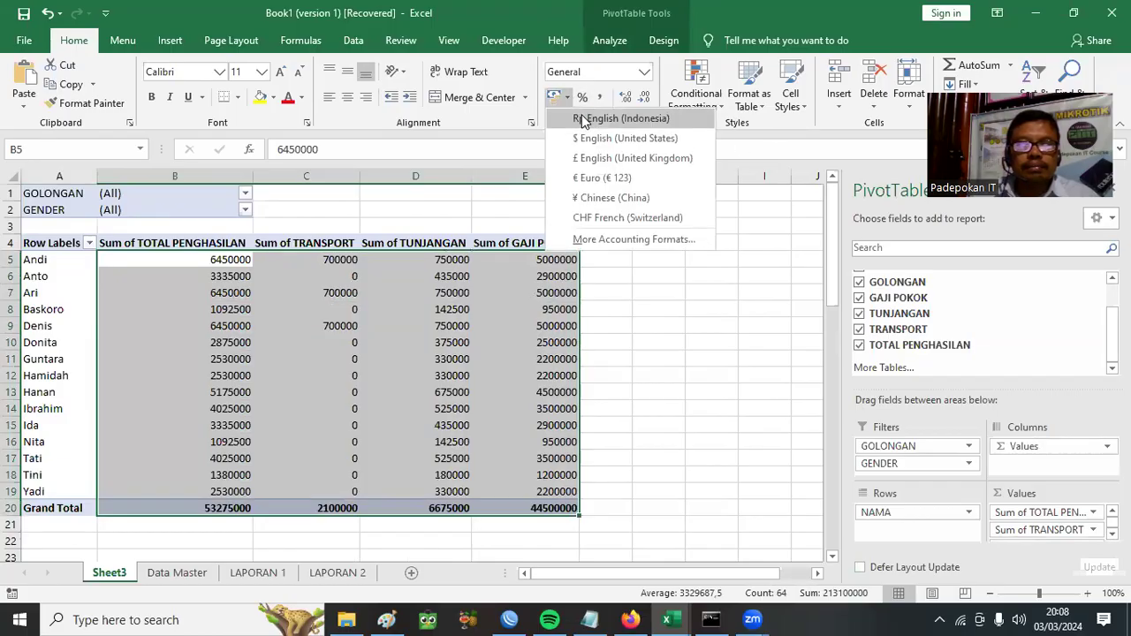
pyautogui.click(583, 121)
pyautogui.click(680, 294)
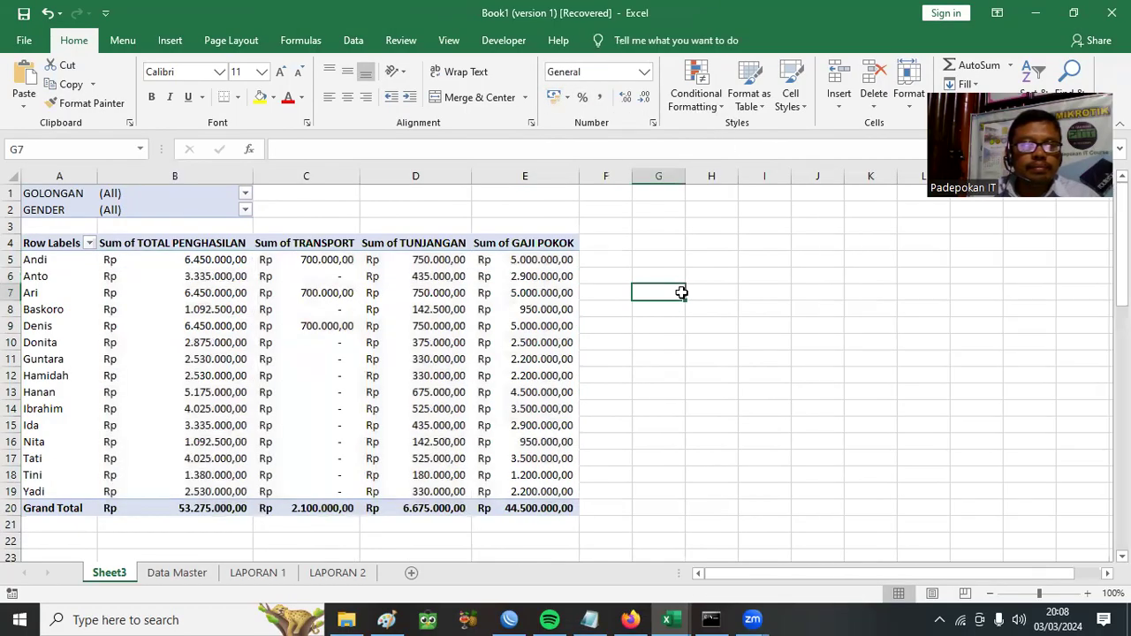
# - Move Sum of TOTAL PENGHASILAN to the end of the Values fields so it forms the last column
pyautogui.click(171, 244)
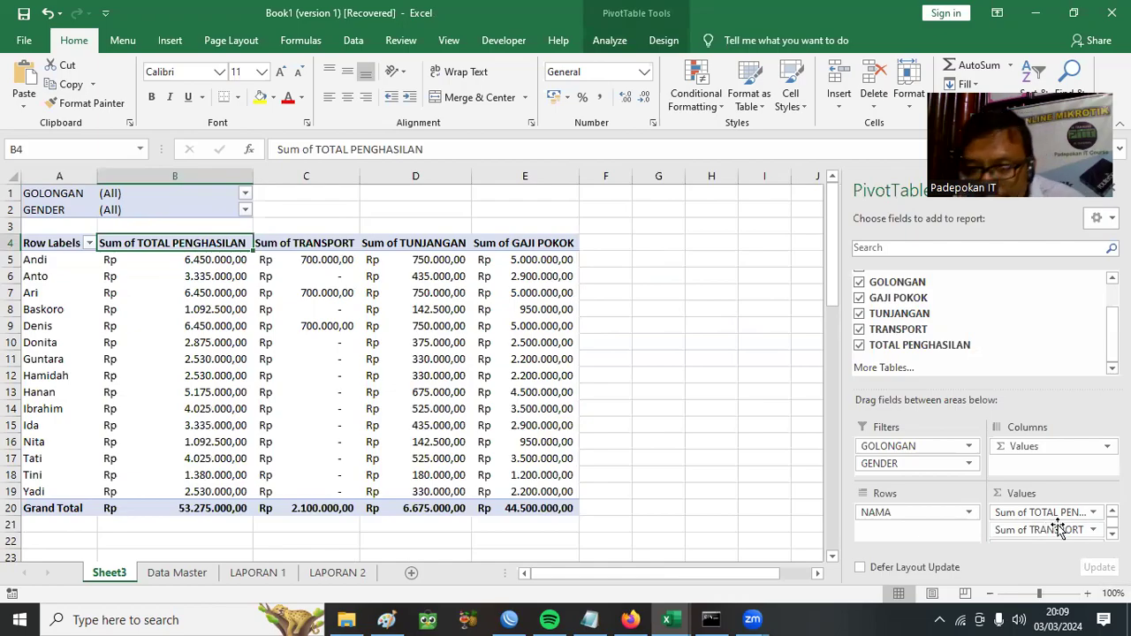
pyautogui.scroll(-1, 1058, 528)
pyautogui.scroll(1, 1064, 530)
pyautogui.scroll(-1, 1069, 517)
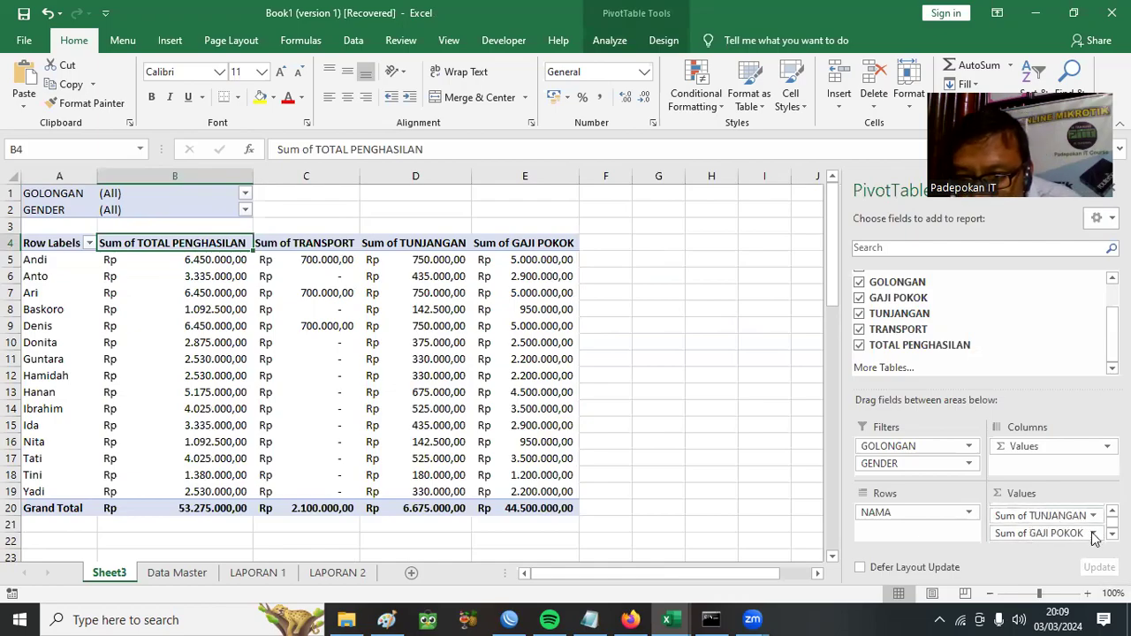
pyautogui.scroll(1, 1078, 529)
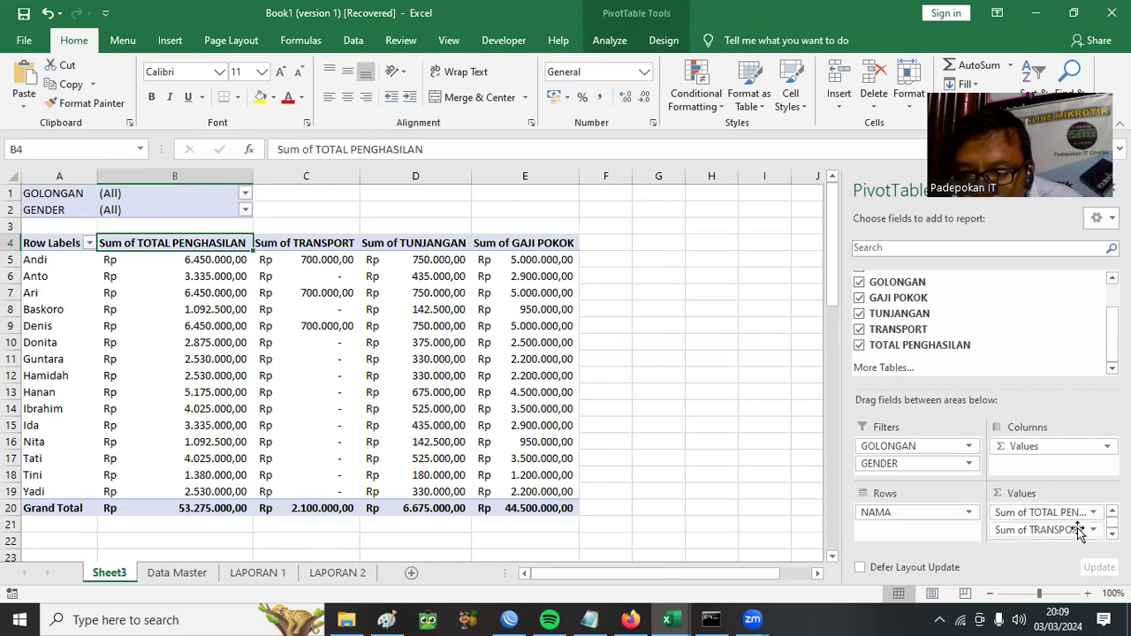
pyautogui.scroll(-1, 1047, 523)
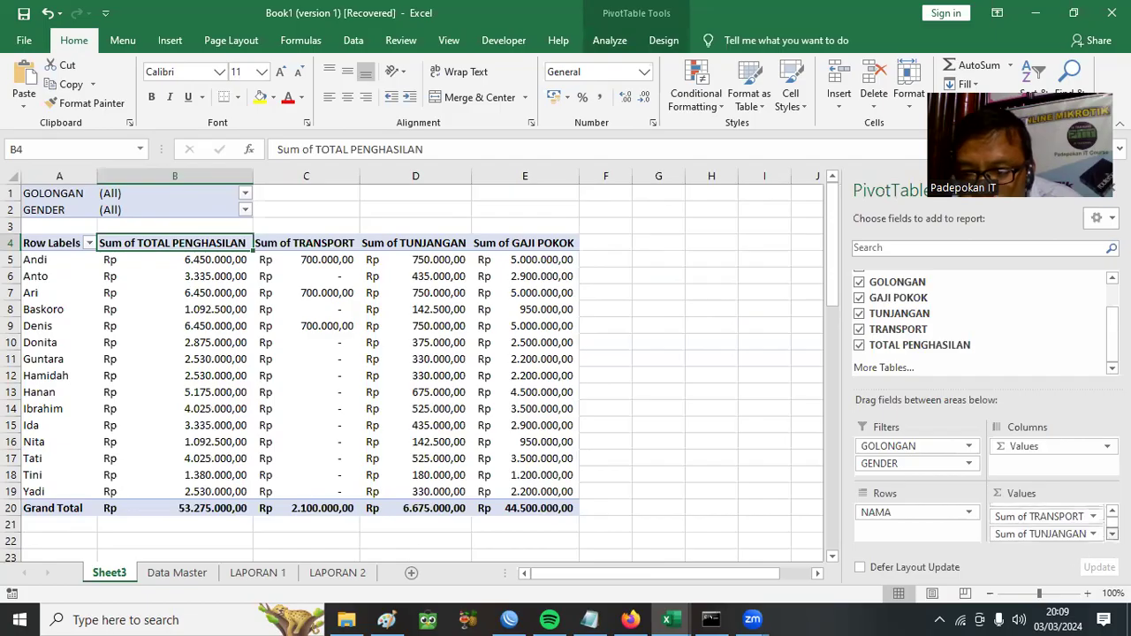
pyautogui.scroll(1, 1060, 519)
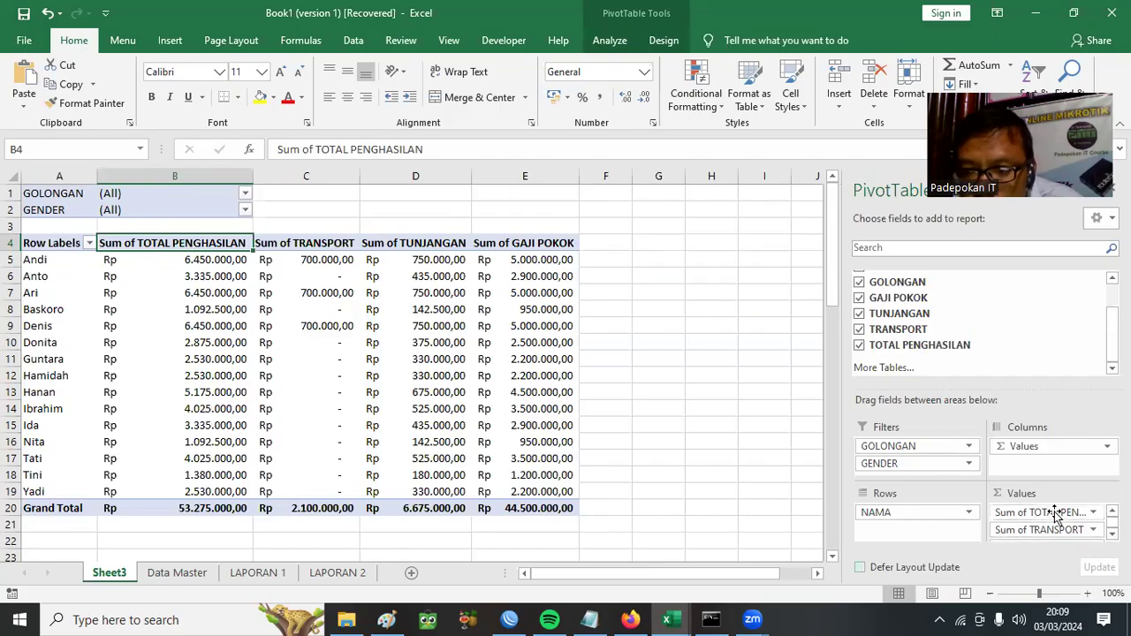
pyautogui.moveTo(1051, 517); pyautogui.dragTo(1061, 533)
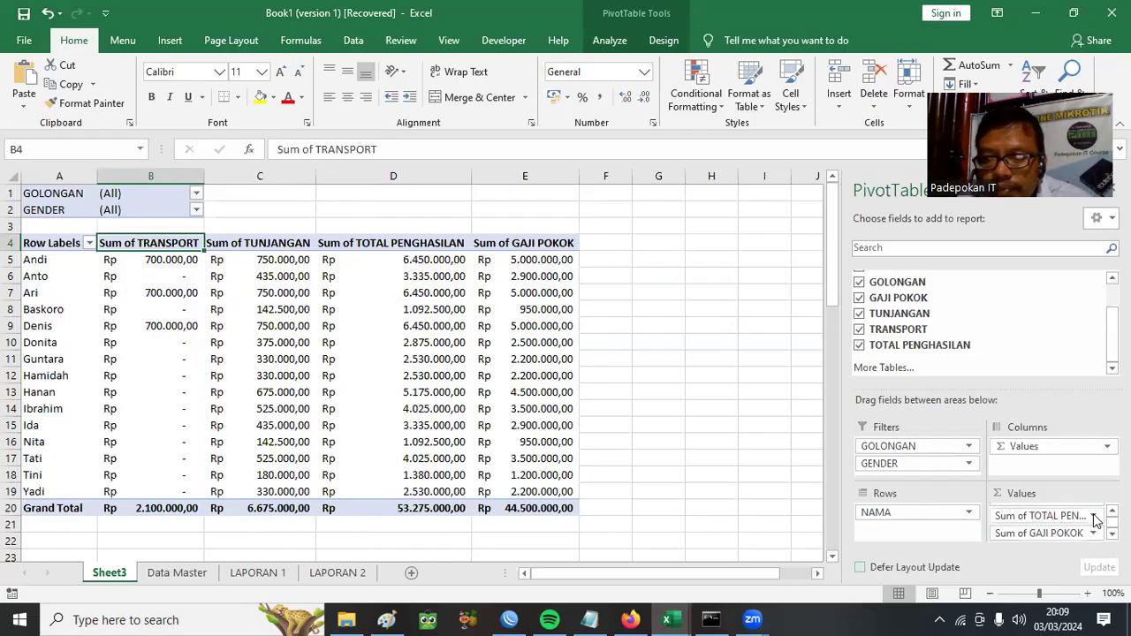
pyautogui.click(1095, 517)
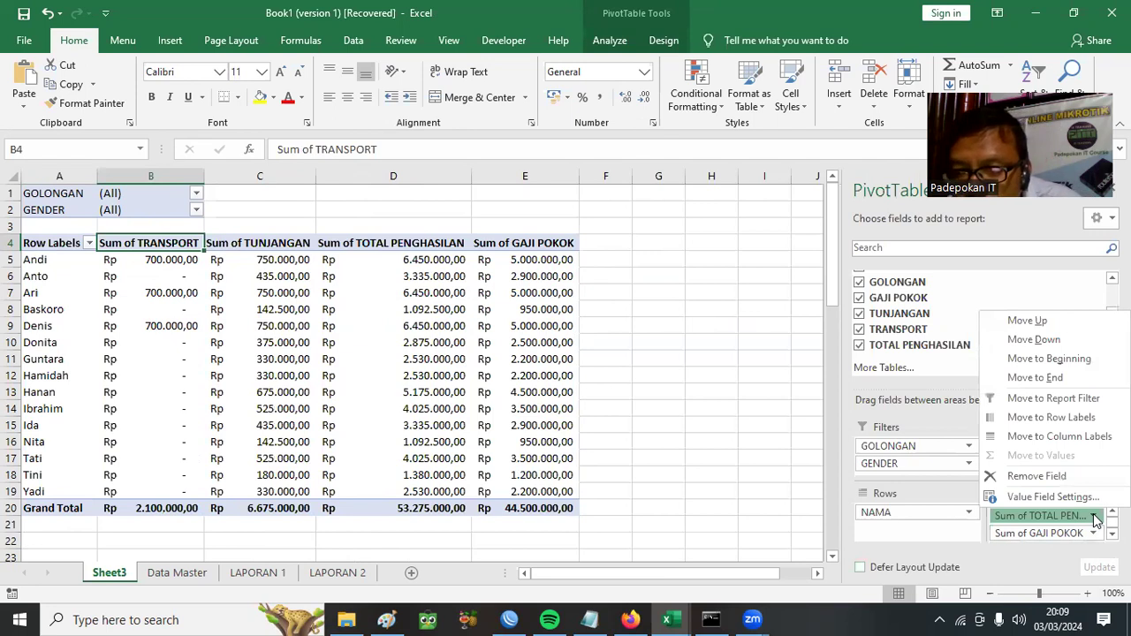
pyautogui.click(1042, 378)
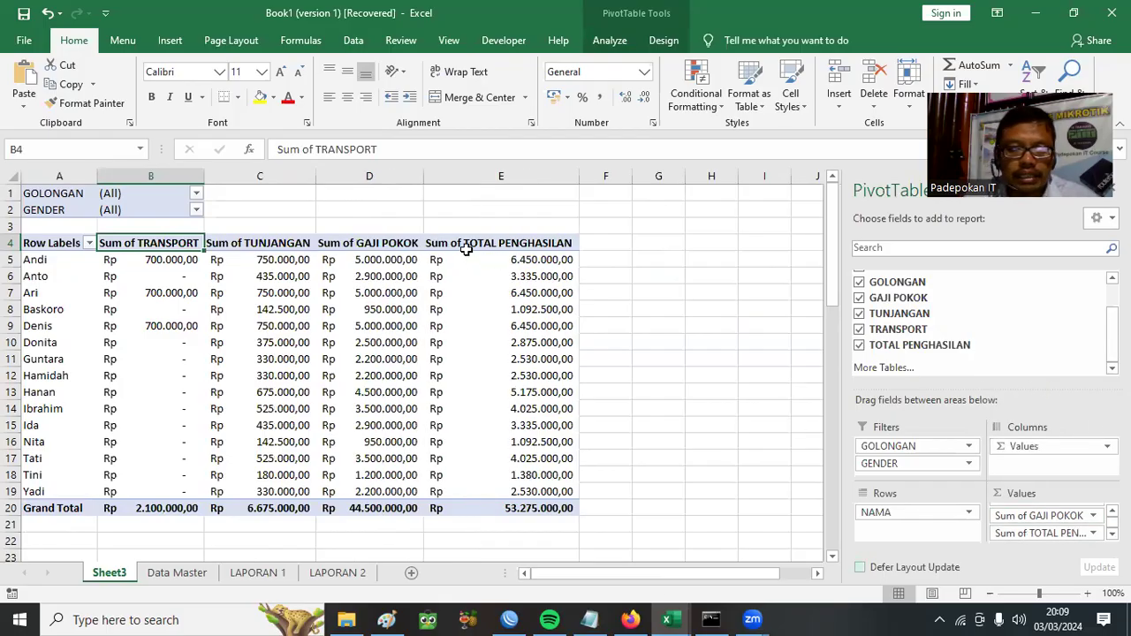
# - Move Sum of GAJI POKOK up one place in Values so it precedes Sum of TUNJANGAN
pyautogui.click(1092, 516)
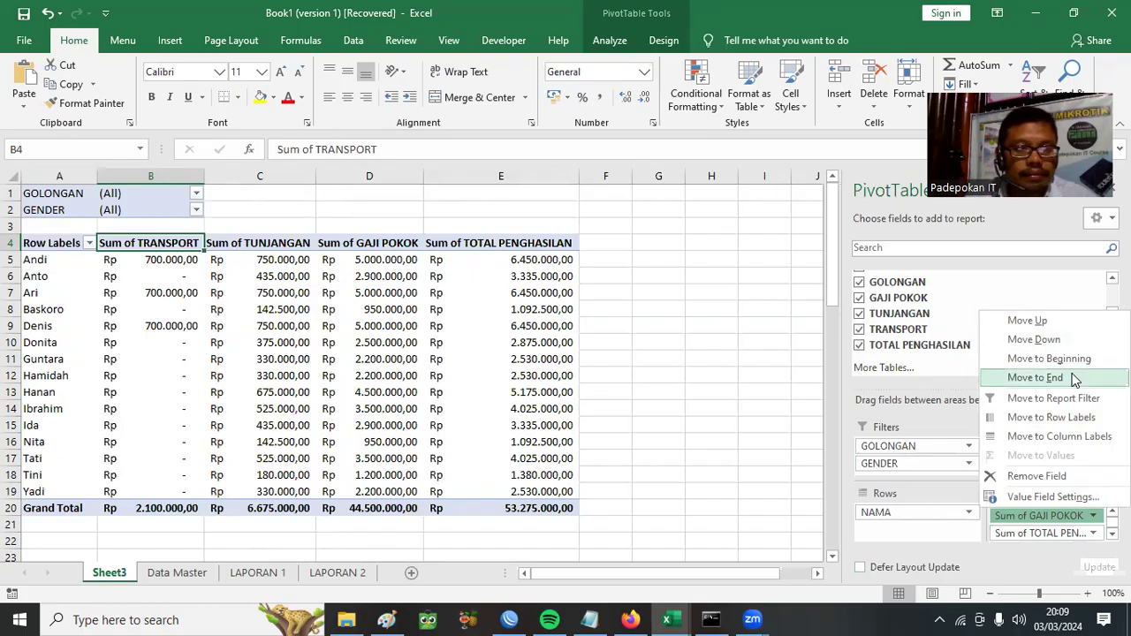
pyautogui.click(366, 256)
pyautogui.click(369, 245)
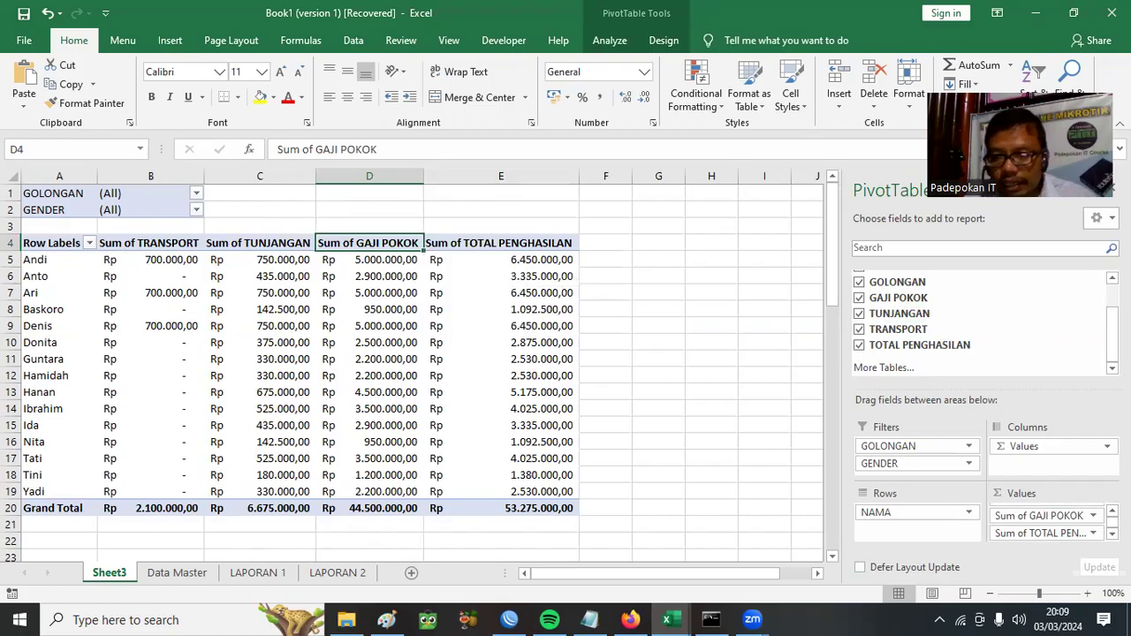
pyautogui.click(1094, 516)
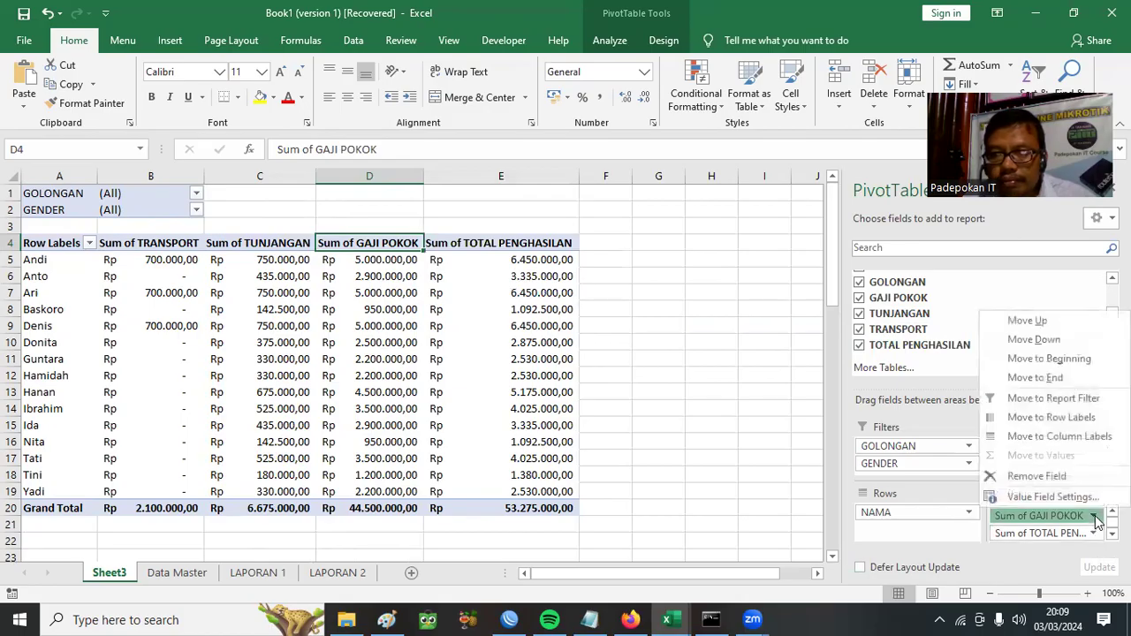
pyautogui.click(1079, 320)
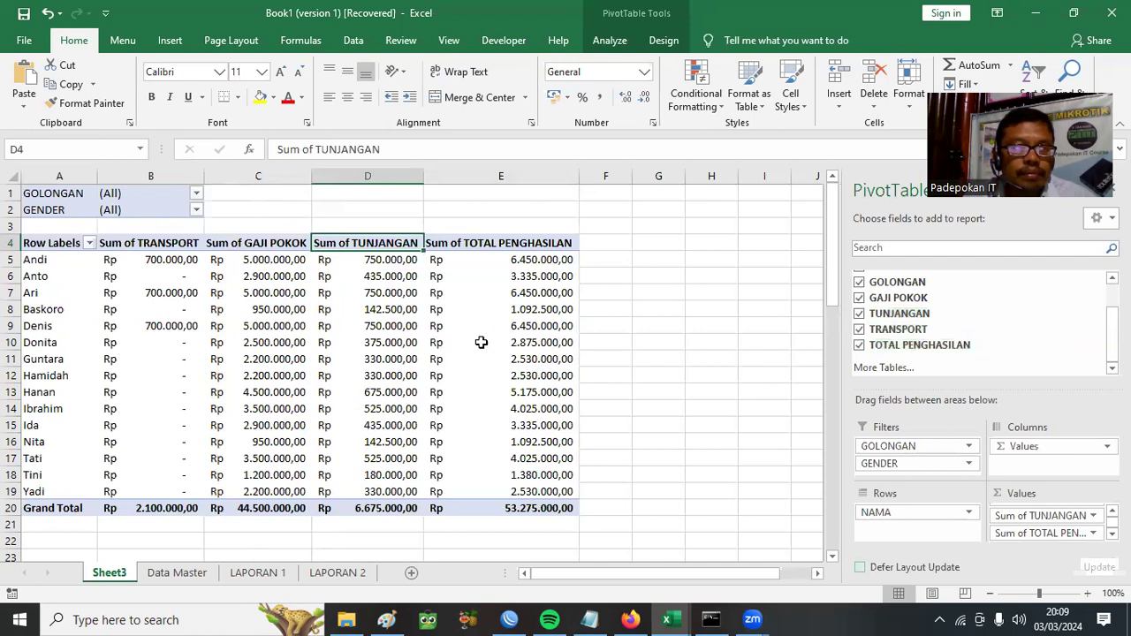
# - Try to shift the Sum of TRANSPORT column past Sum of GAJI POKOK directly in the PivotTable's header row
pyautogui.click(264, 244)
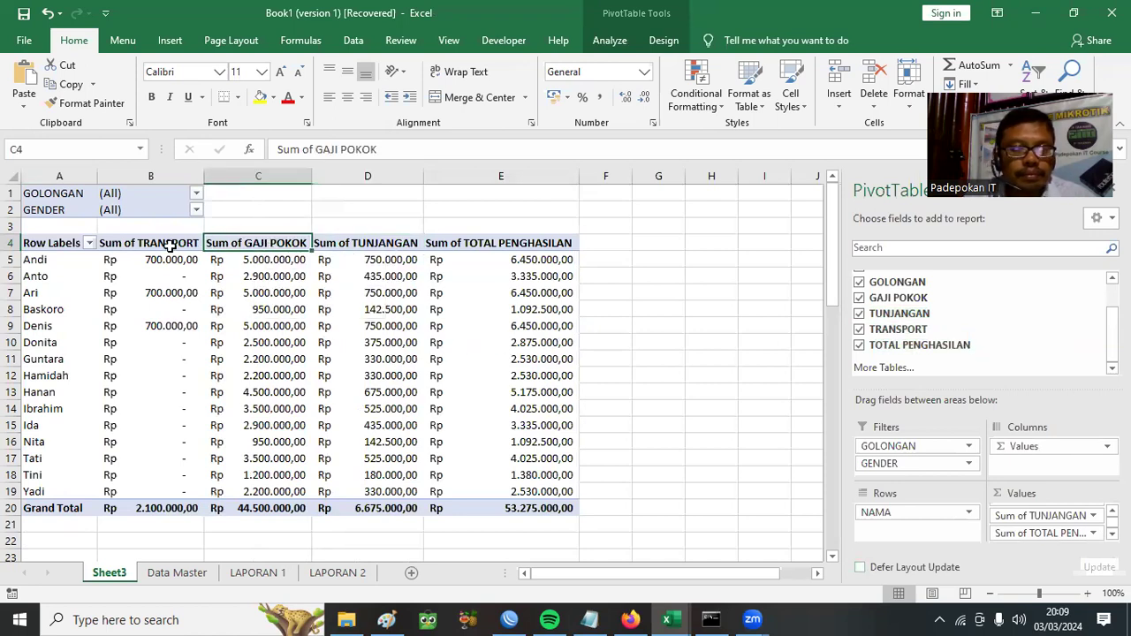
pyautogui.moveTo(171, 247); pyautogui.dragTo(285, 242)
pyautogui.click(265, 293)
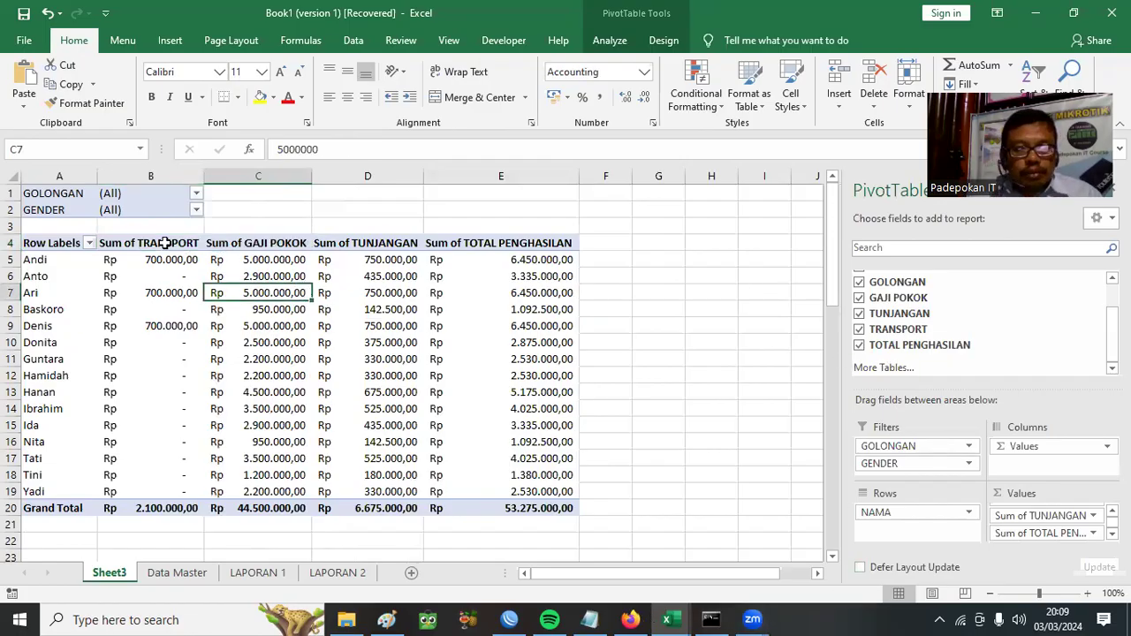
pyautogui.moveTo(166, 244); pyautogui.dragTo(277, 243)
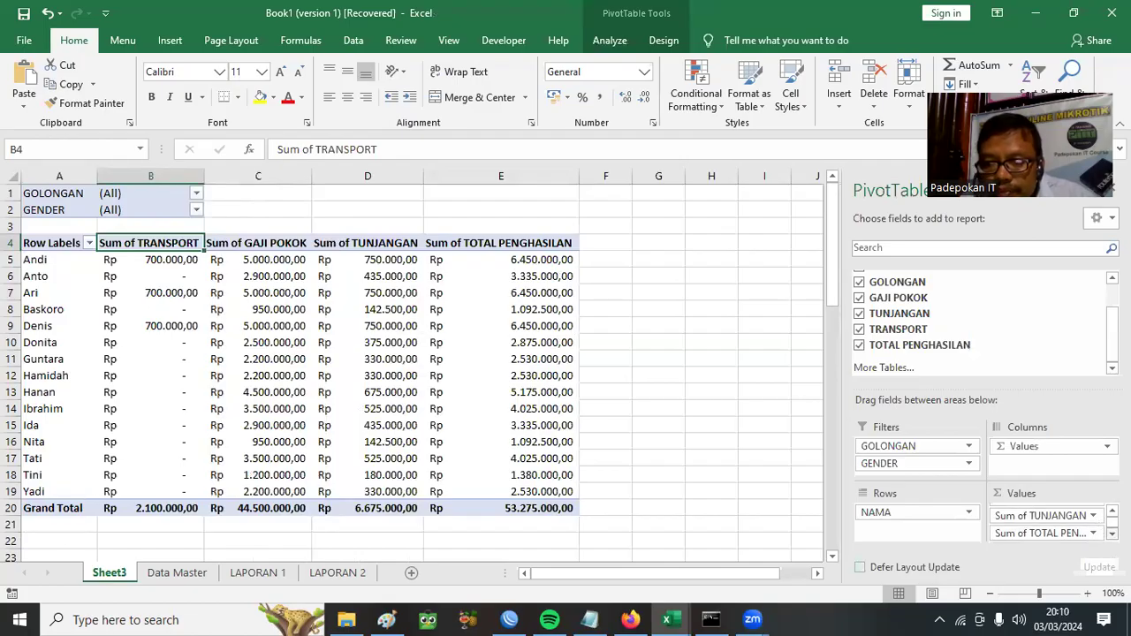
# - Move Sum of TRANSPORT to the end of the PivotTable's Values fields
pyautogui.click(1113, 512)
pyautogui.click(1112, 533)
pyautogui.click(1093, 517)
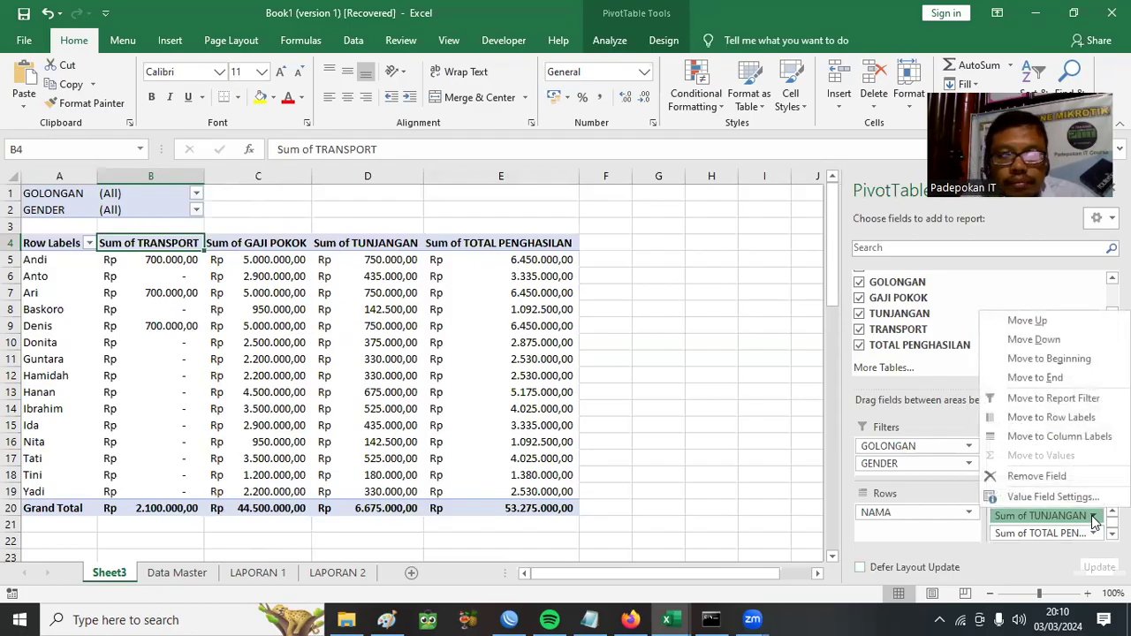
pyautogui.click(1112, 512)
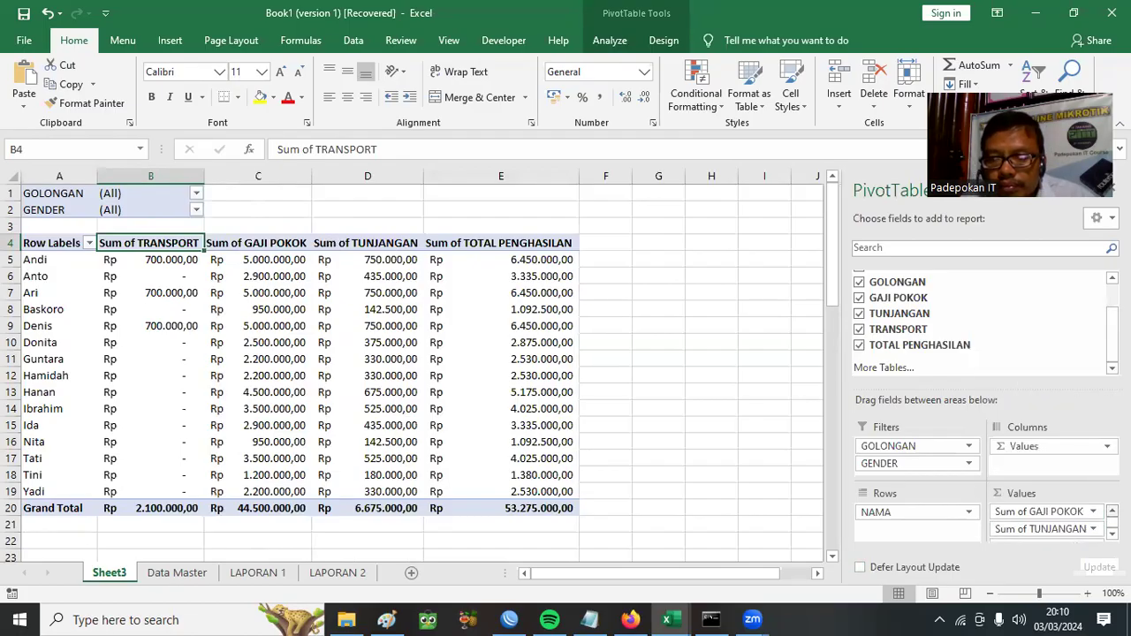
pyautogui.click(1112, 511)
pyautogui.click(1093, 510)
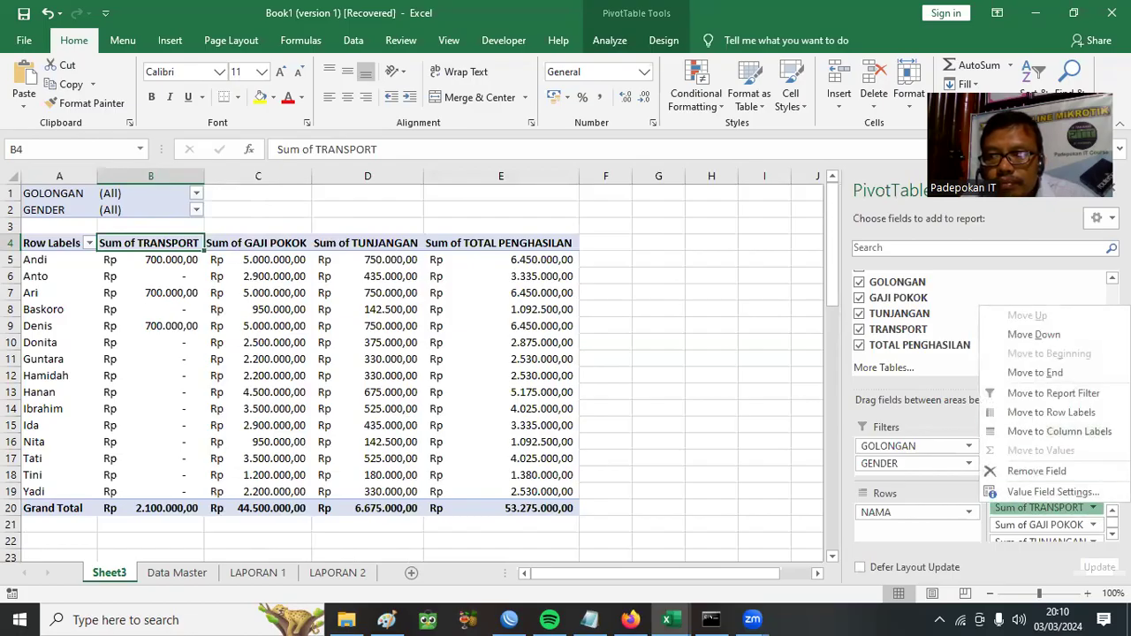
pyautogui.click(1070, 372)
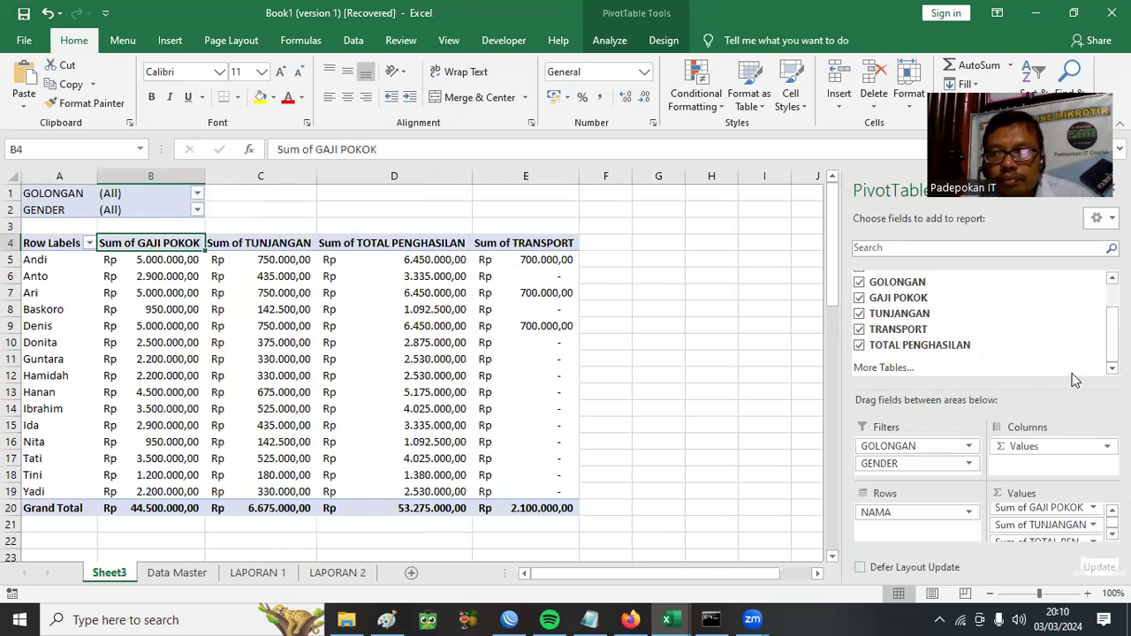
pyautogui.click(737, 294)
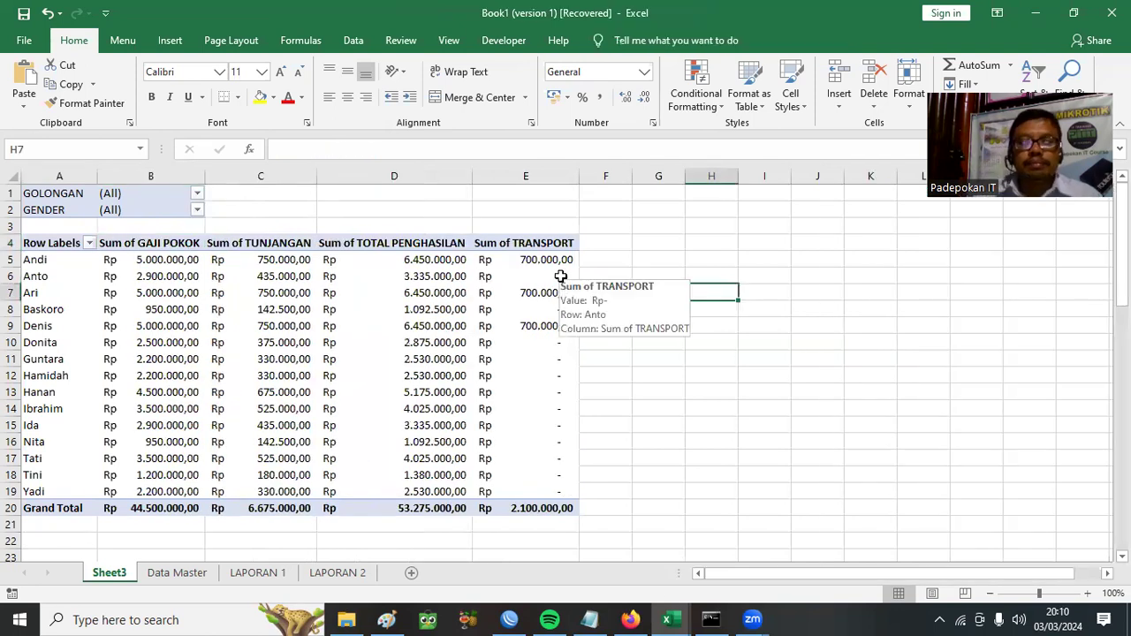
pyautogui.click(548, 247)
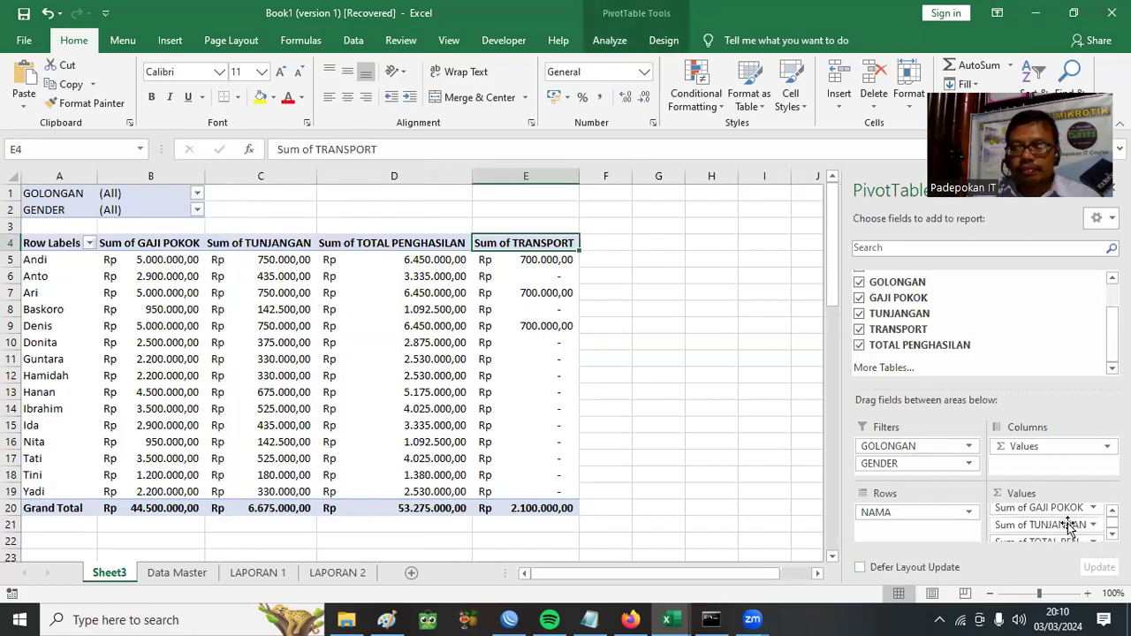
pyautogui.scroll(1, 1049, 524)
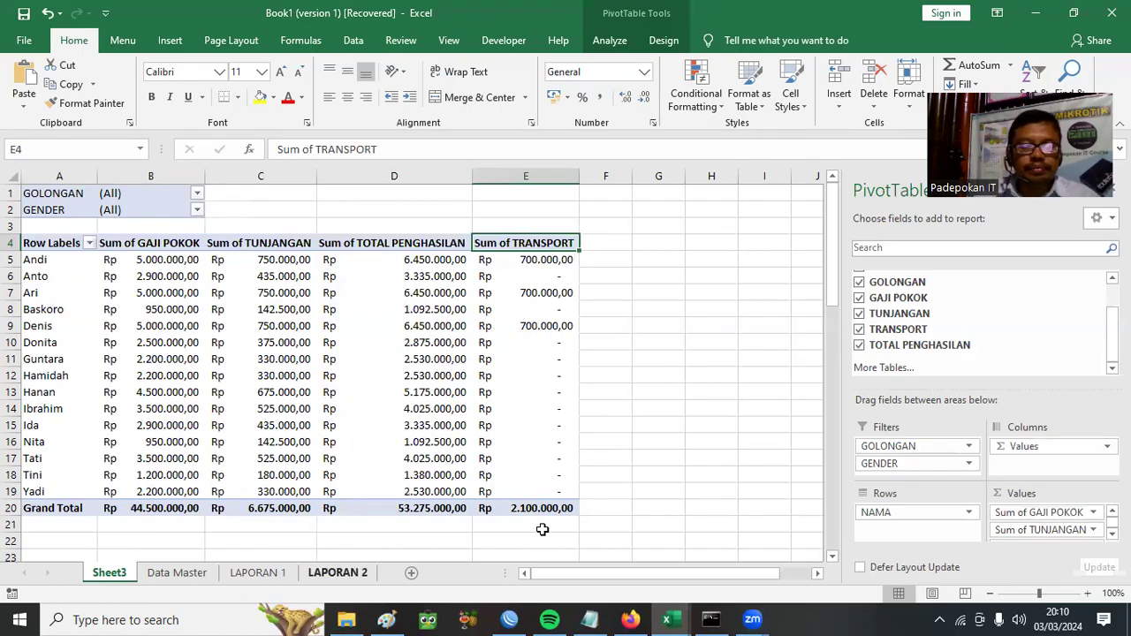
# - Rename the Sheet3 worksheet as "laporan 3" and place it after the LAPORAN 2 sheet
pyautogui.rightClick(106, 575)
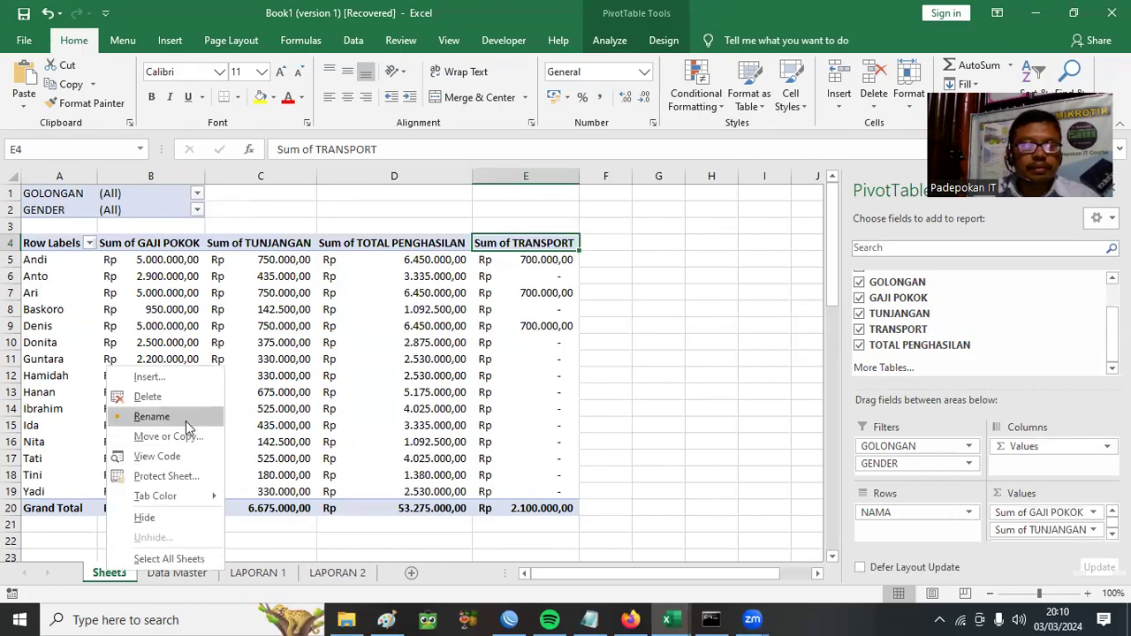
pyautogui.click(189, 416)
pyautogui.write('la')
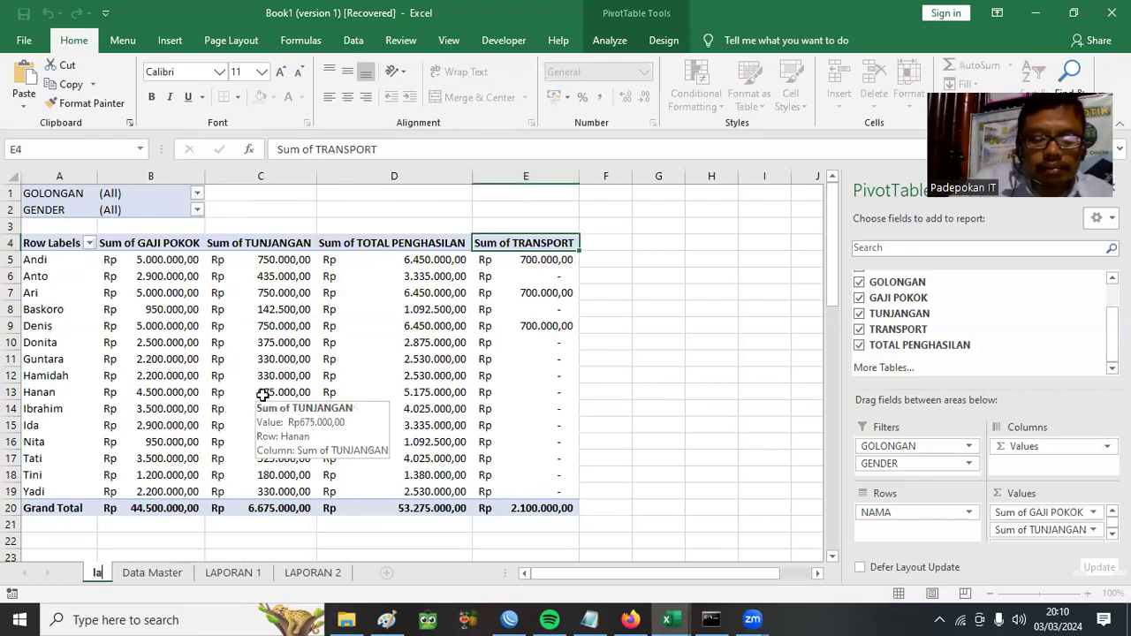
pyautogui.write('poran 3')
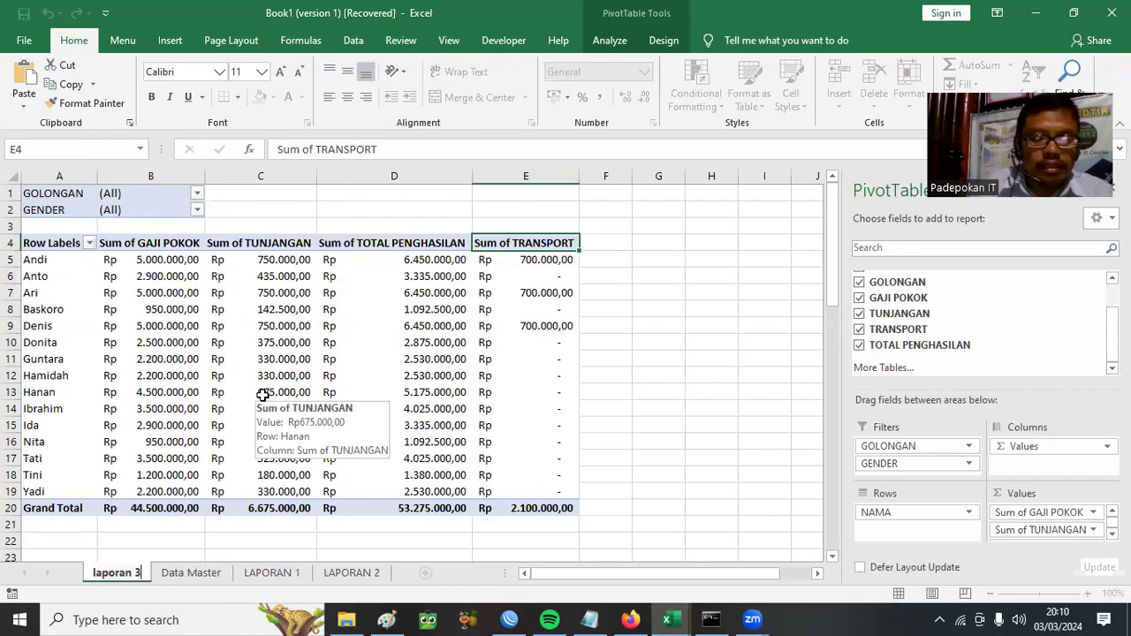
pyautogui.click(658, 325)
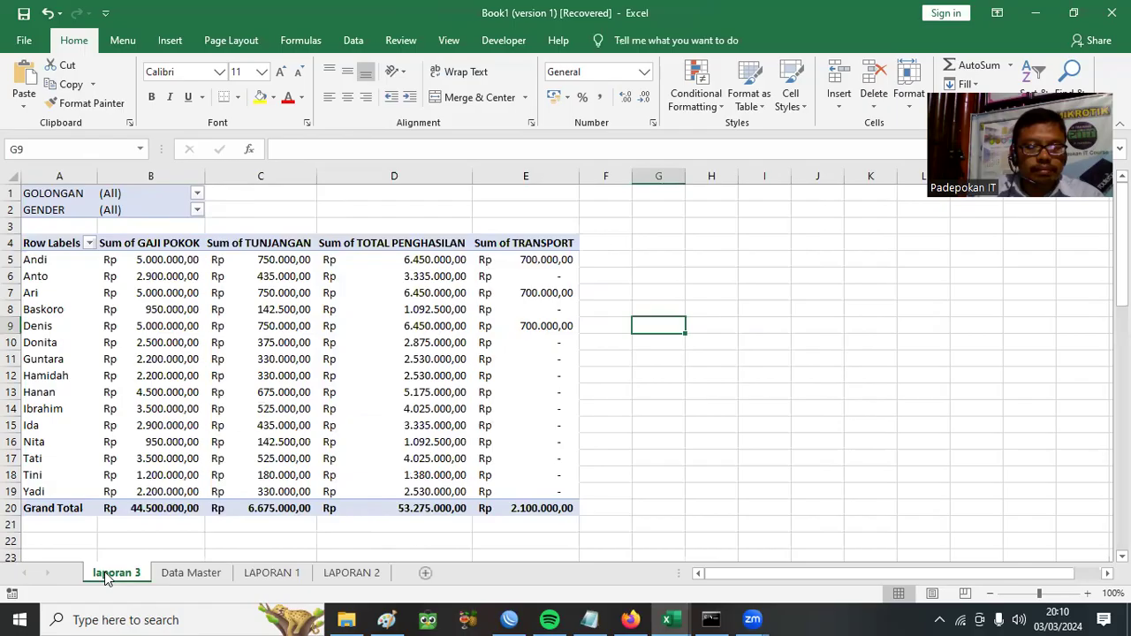
pyautogui.moveTo(113, 577); pyautogui.dragTo(388, 572)
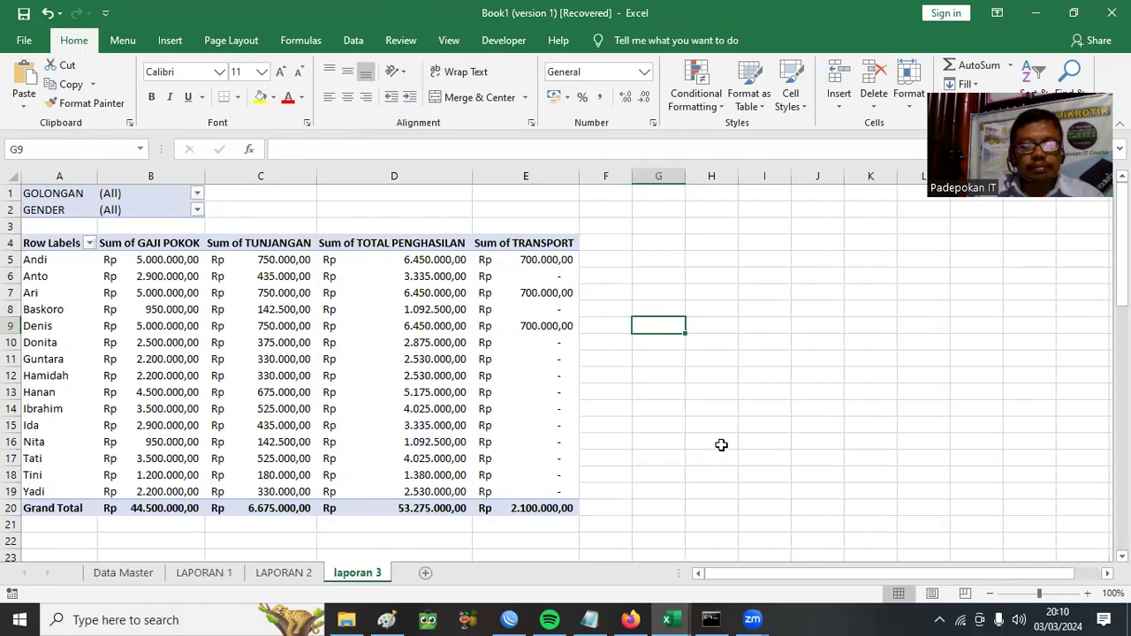
pyautogui.click(726, 424)
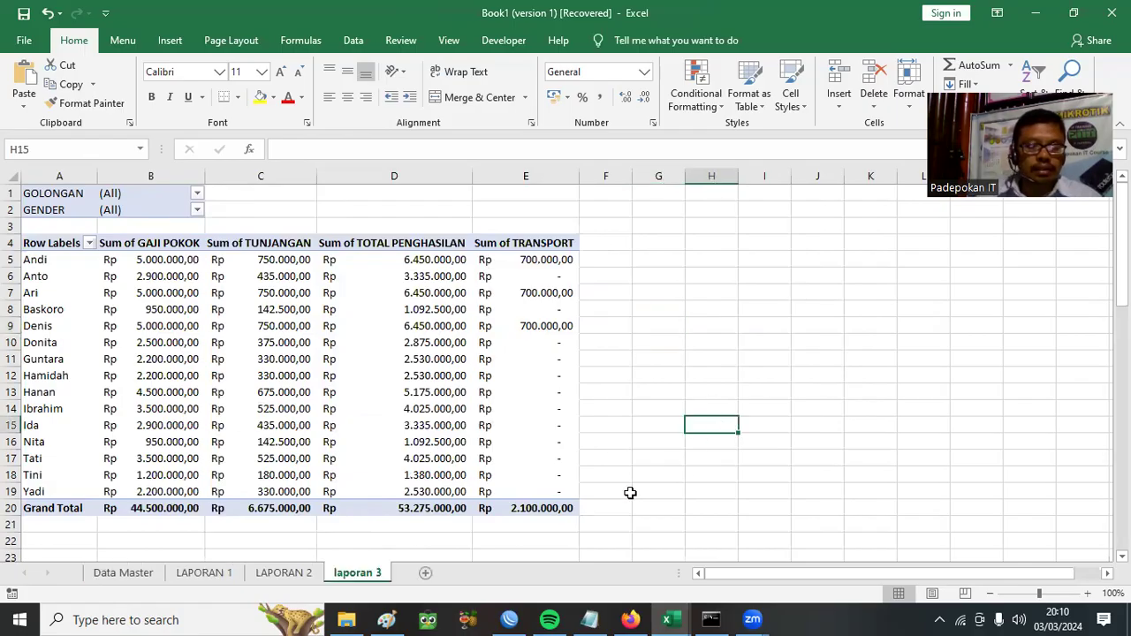
# - Center the LAPORAN 1 report horizontally on its printed page through the print page setup
pyautogui.click(102, 575)
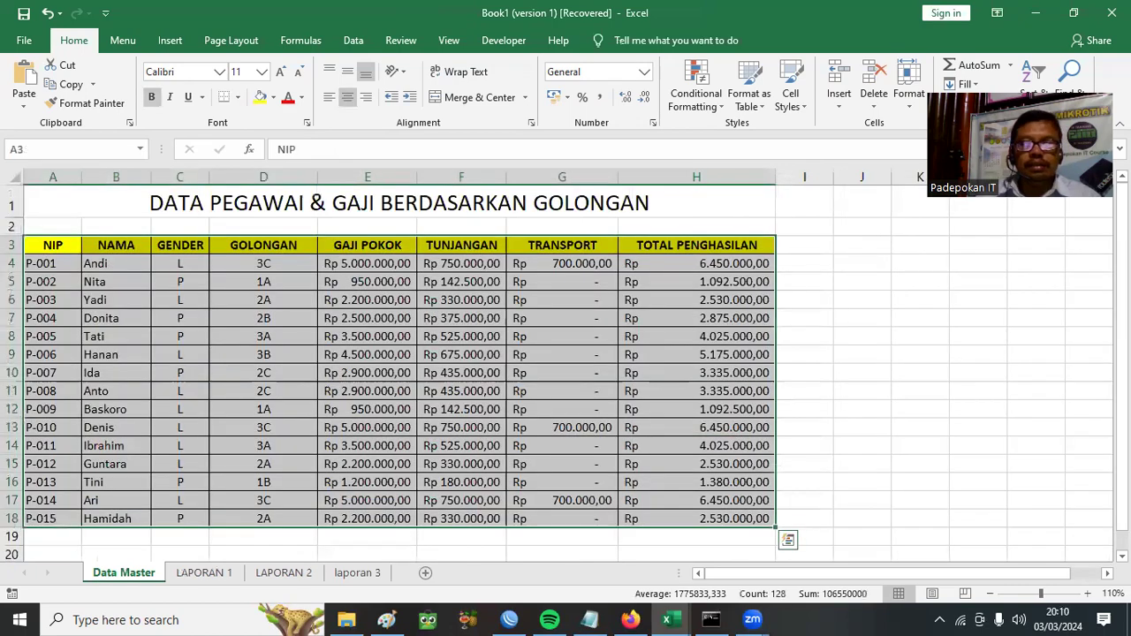
pyautogui.click(872, 283)
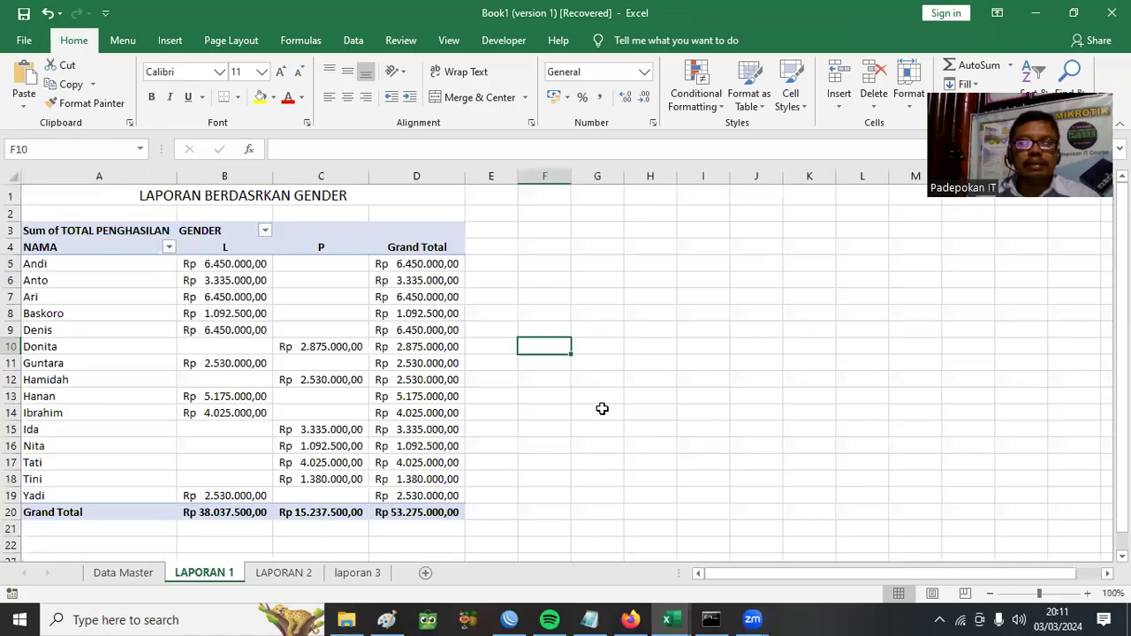
pyautogui.click(22, 41)
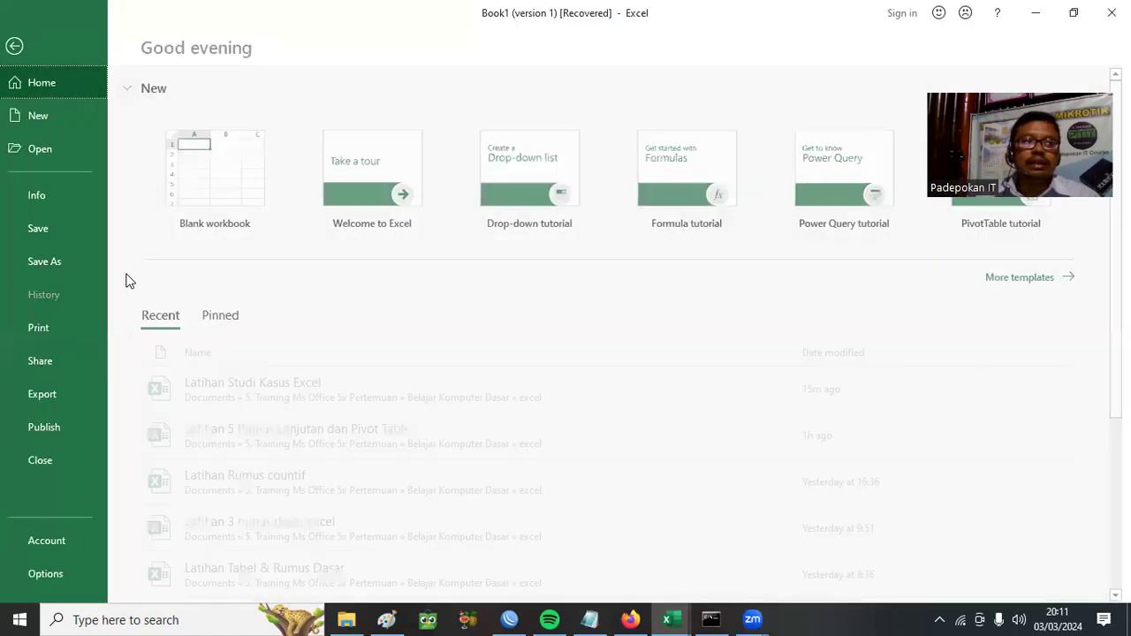
pyautogui.click(49, 325)
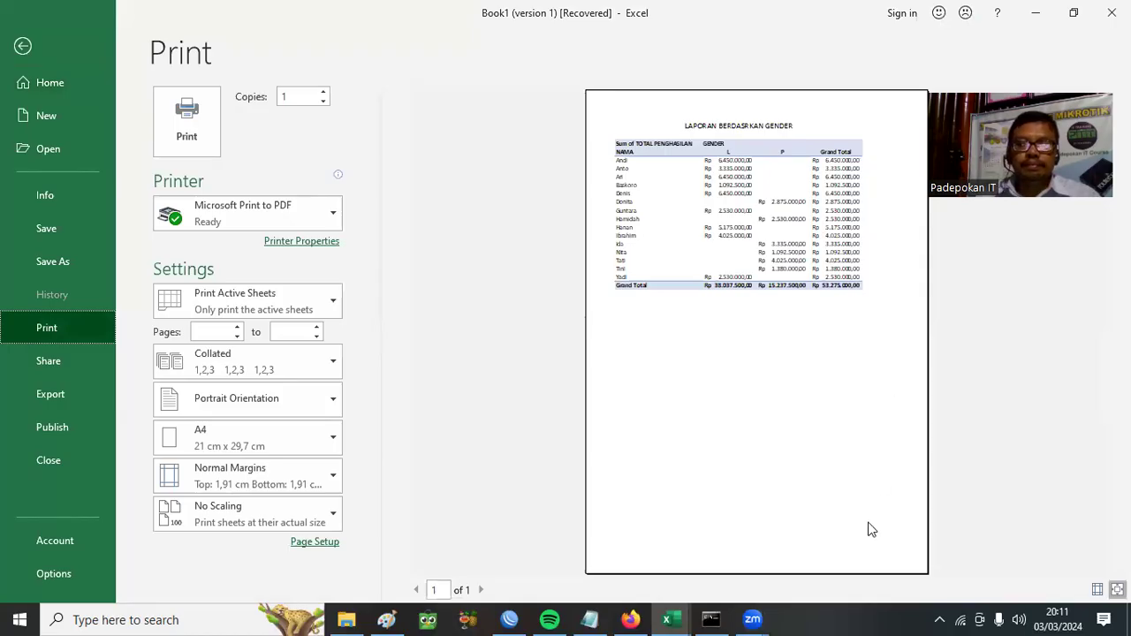
pyautogui.click(316, 540)
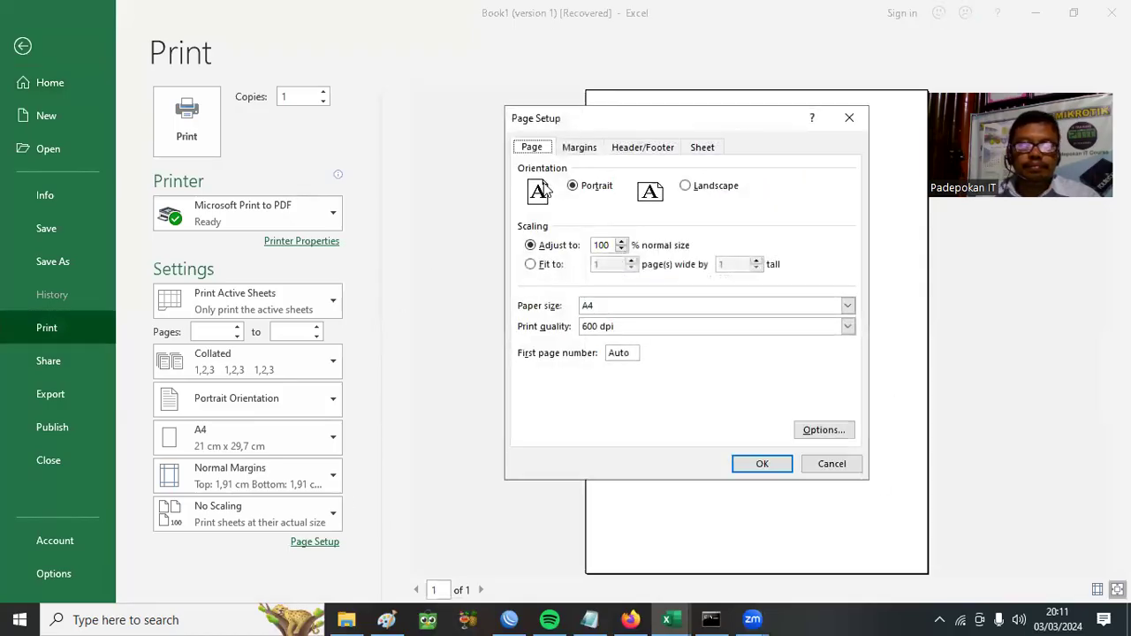
pyautogui.click(578, 148)
pyautogui.click(530, 377)
pyautogui.click(780, 464)
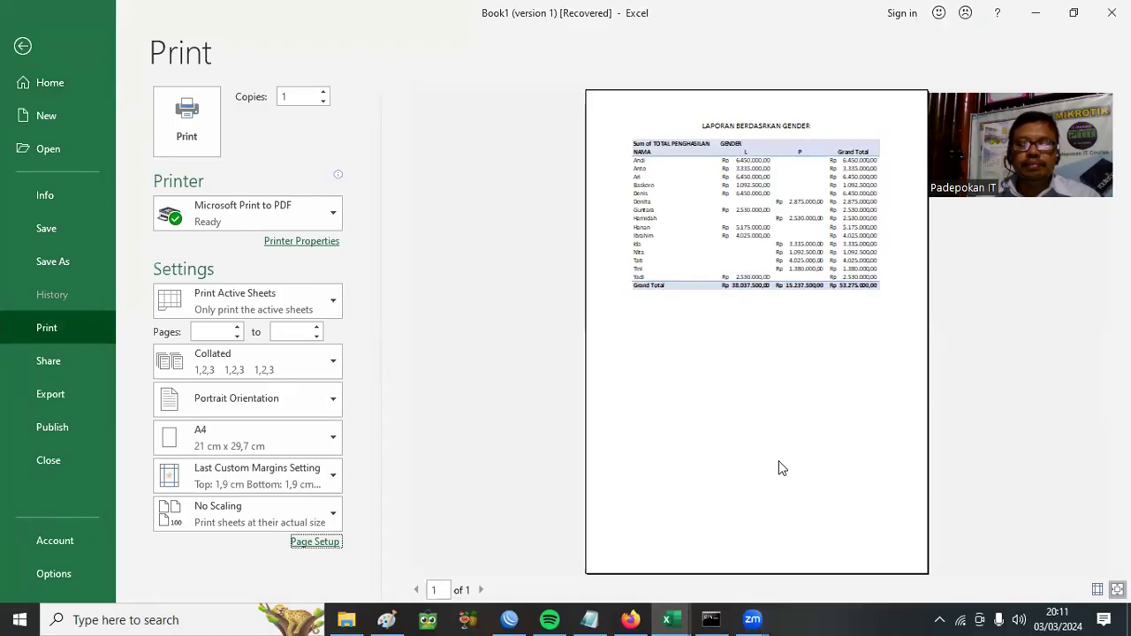
pyautogui.press('Escape')
# - Preview the LAPORAN 2 printout and set its page to A4 paper in landscape orientation
pyautogui.click(284, 572)
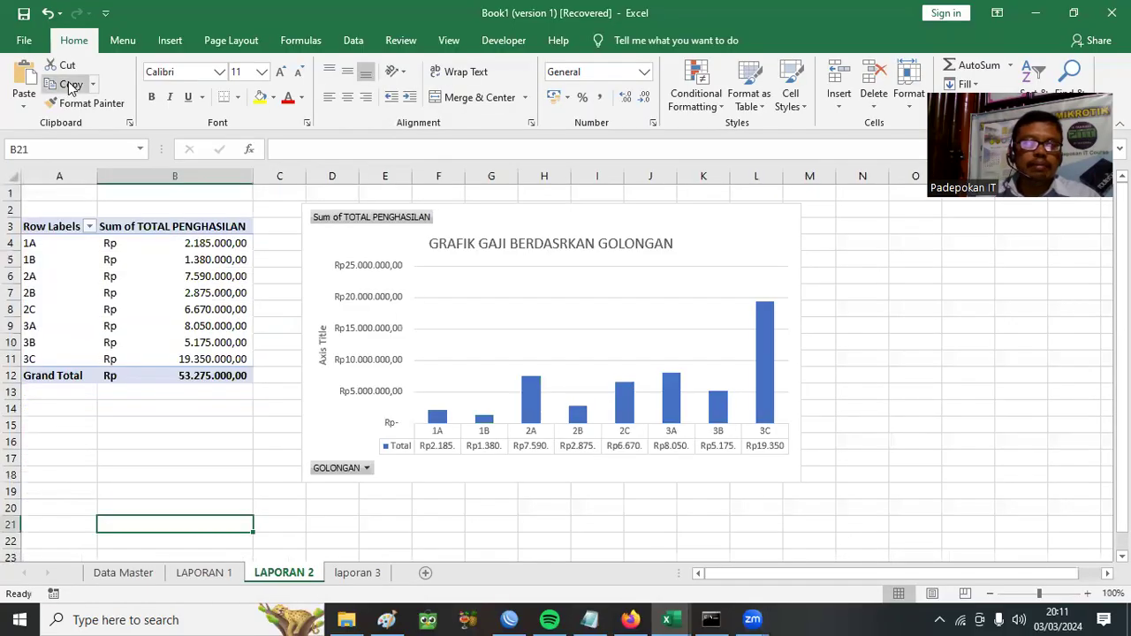
pyautogui.click(24, 40)
pyautogui.click(47, 330)
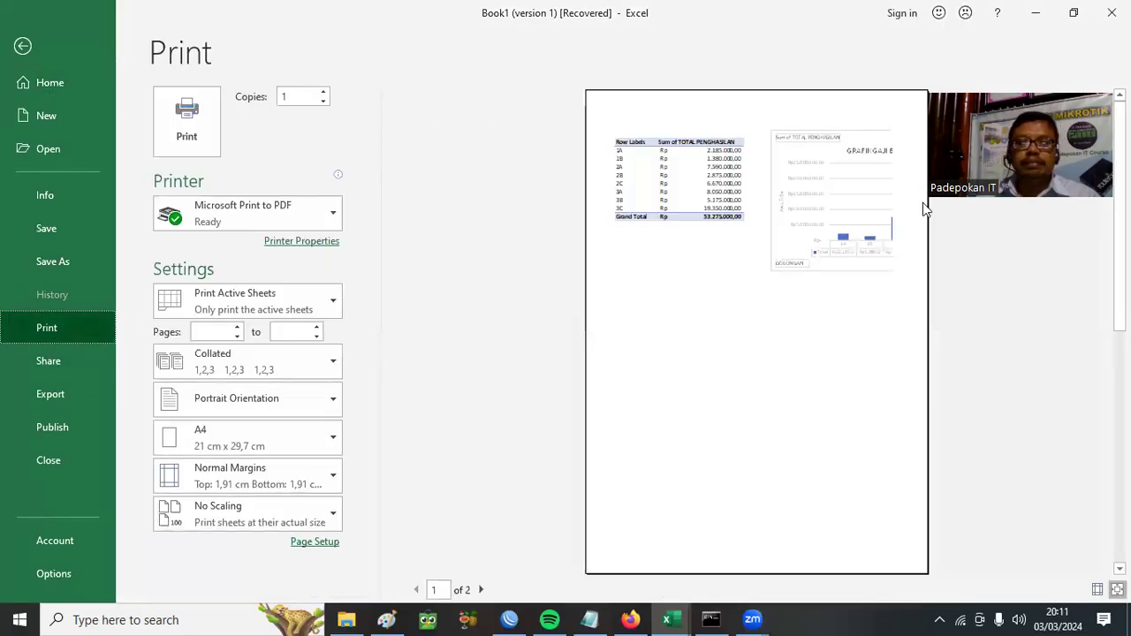
pyautogui.press('Escape')
pyautogui.click(228, 40)
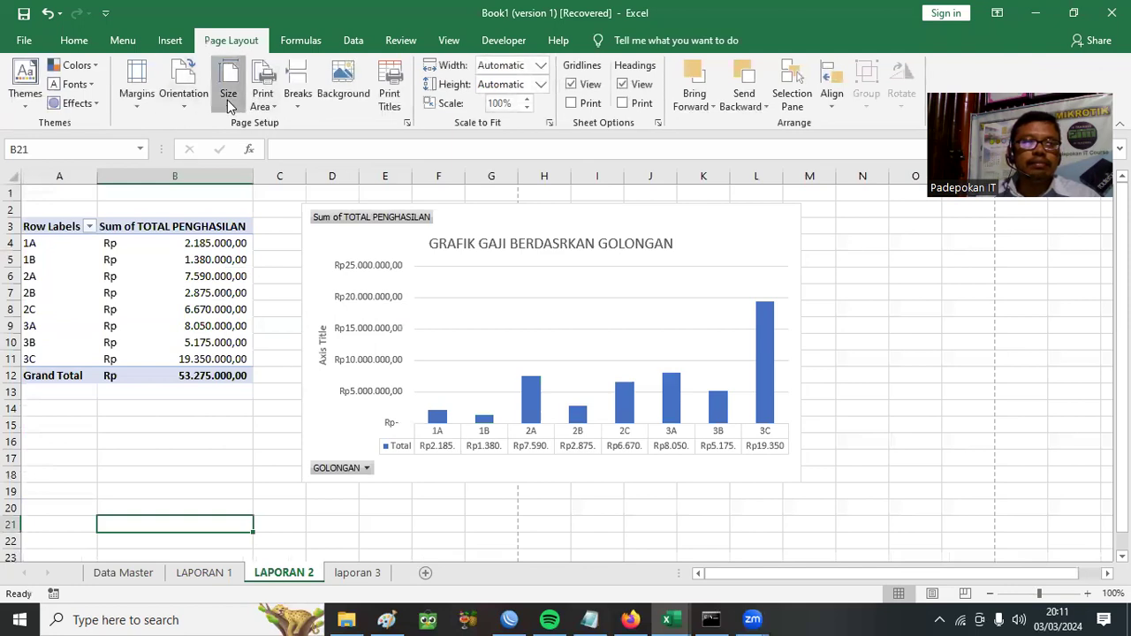
pyautogui.click(227, 100)
pyautogui.click(288, 341)
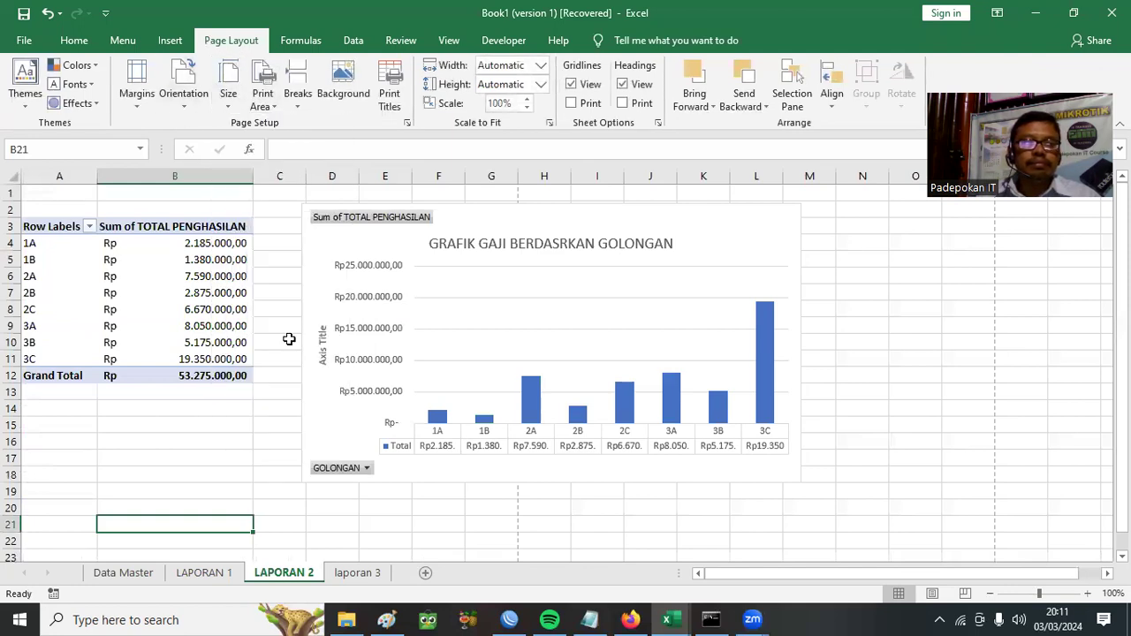
pyautogui.click(184, 92)
pyautogui.click(215, 172)
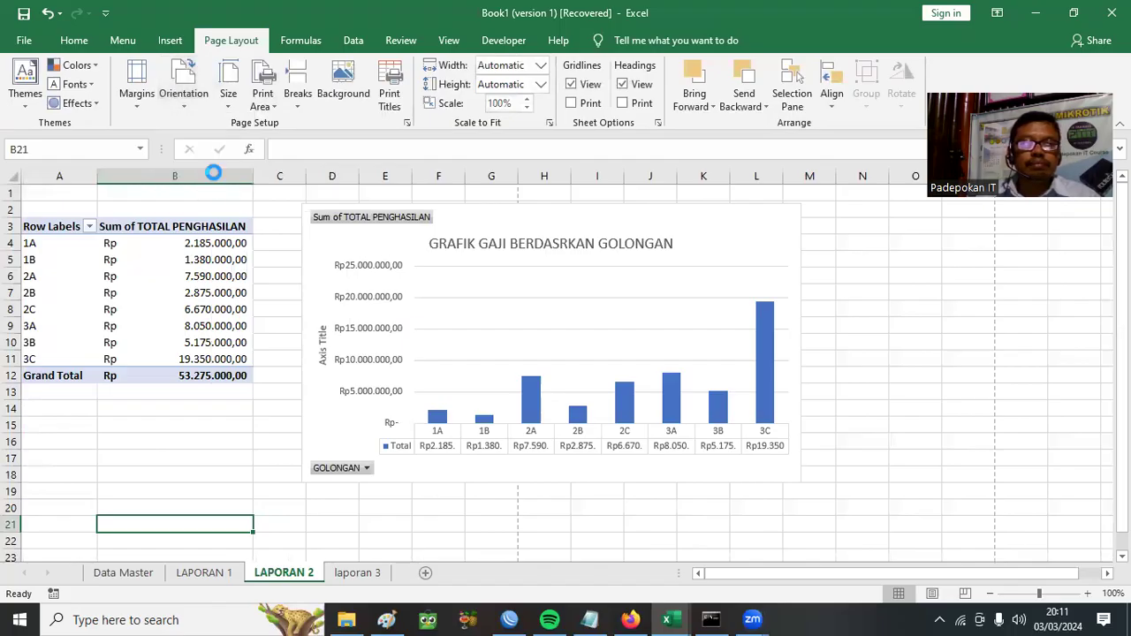
# - Check how the table and chart on LAPORAN 2 fit the landscape print page, and return to the Data Master sheet
pyautogui.click(22, 42)
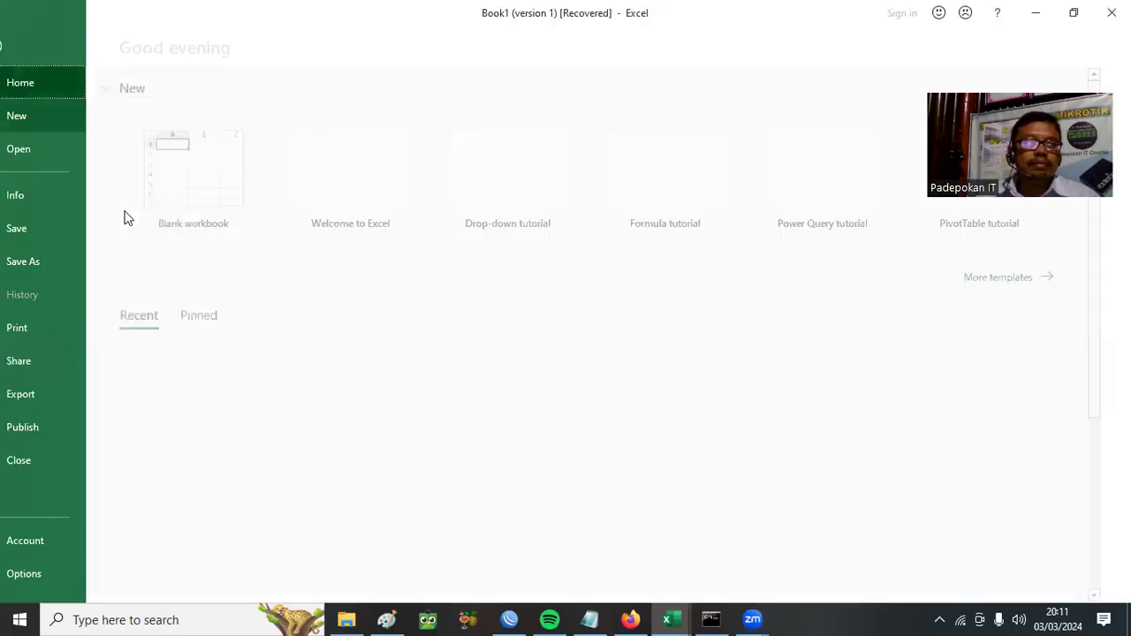
pyautogui.click(49, 328)
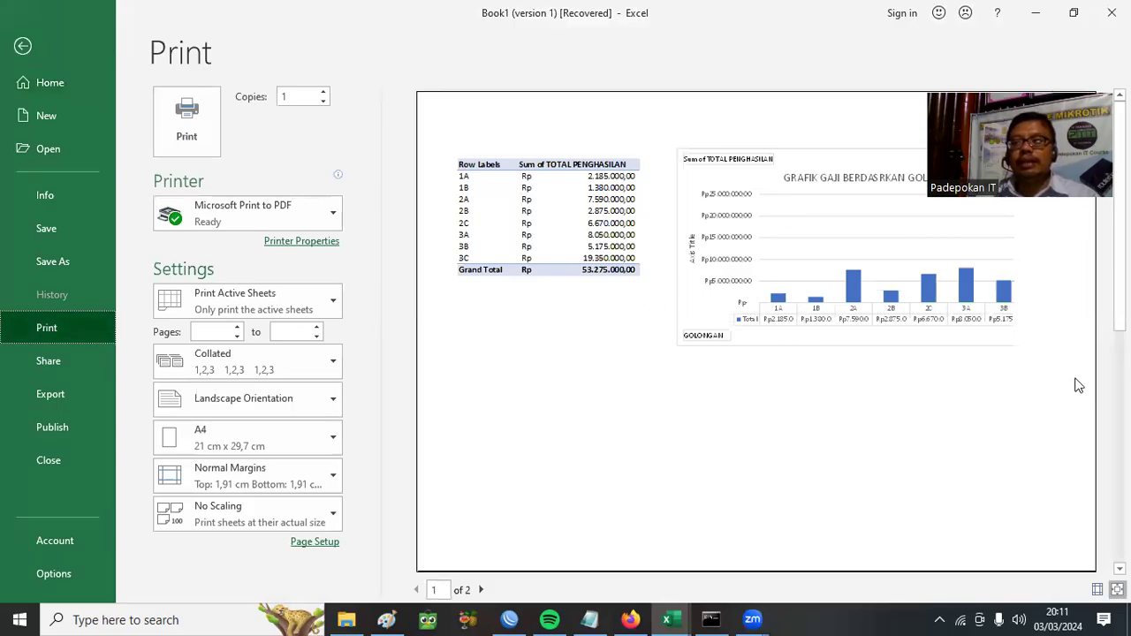
pyautogui.press('Escape')
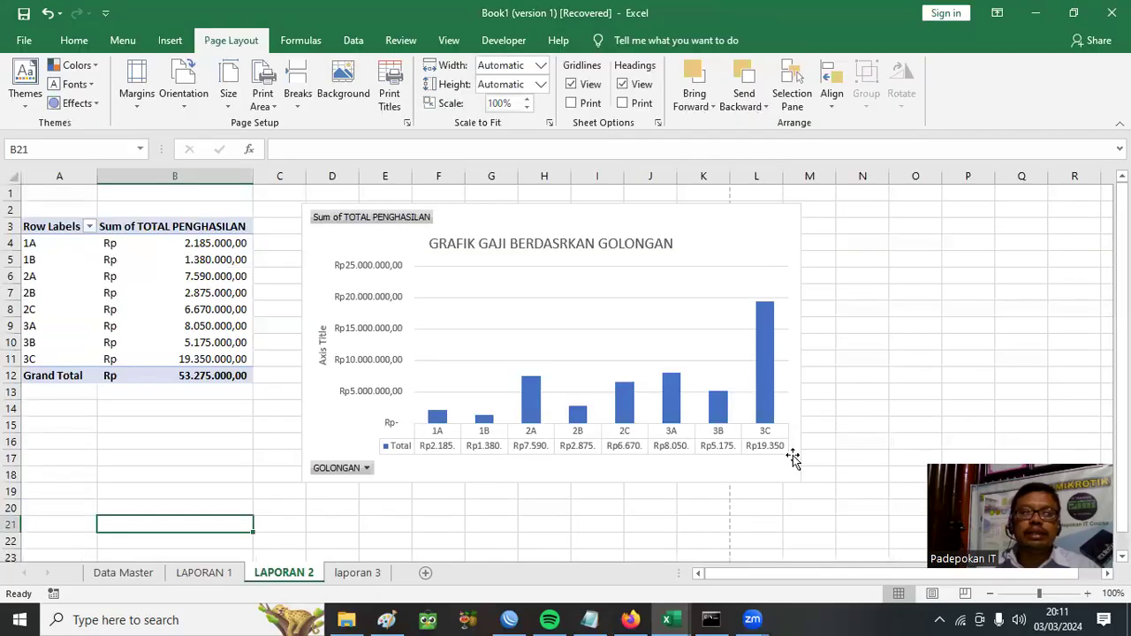
pyautogui.click(113, 575)
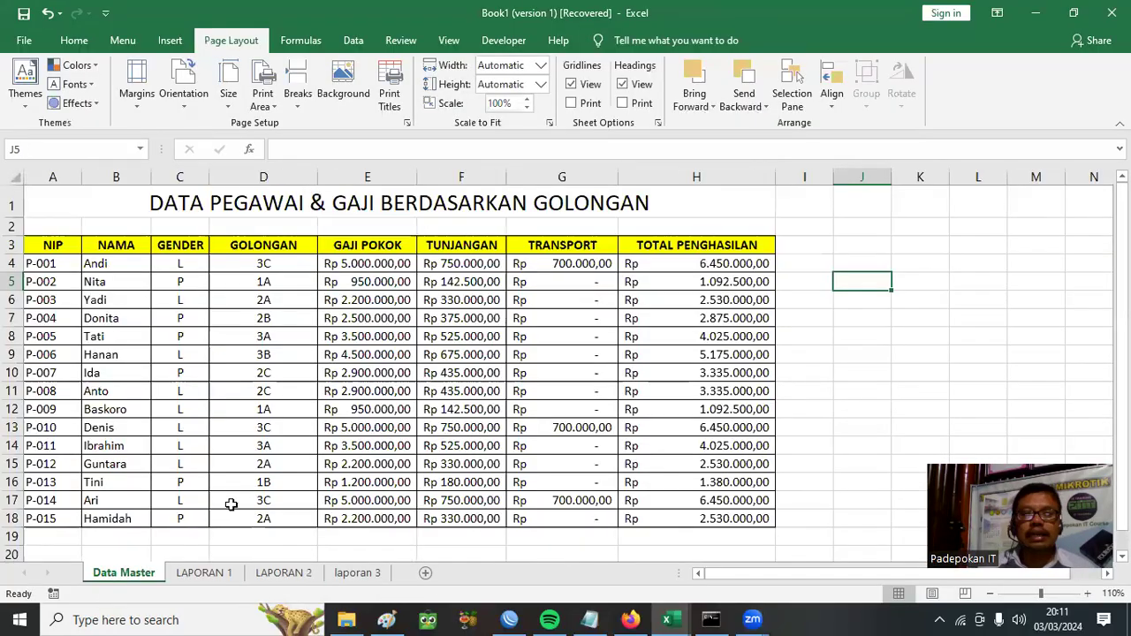